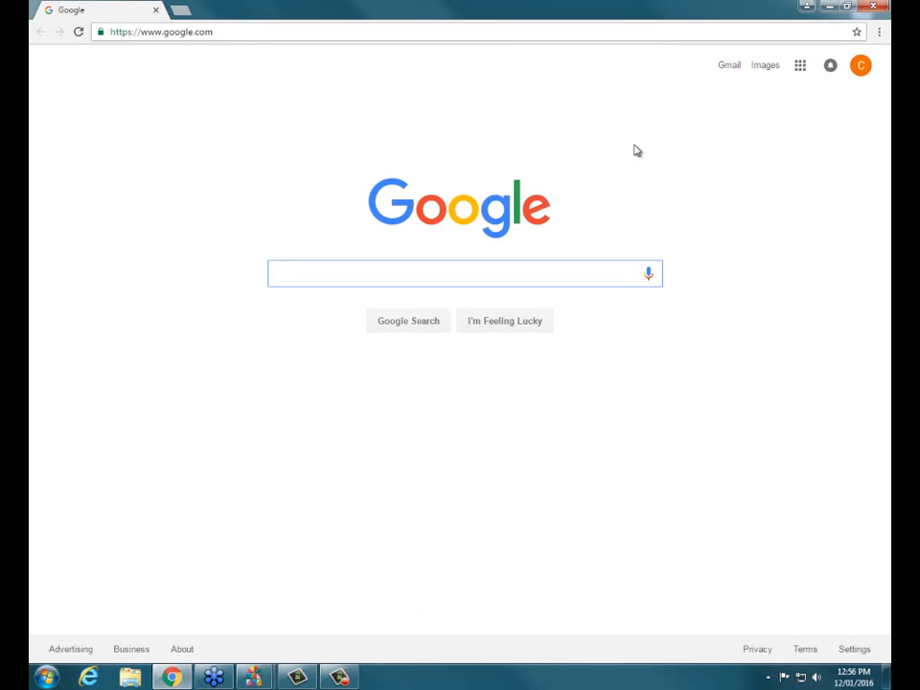
pyautogui.click(388, 31)
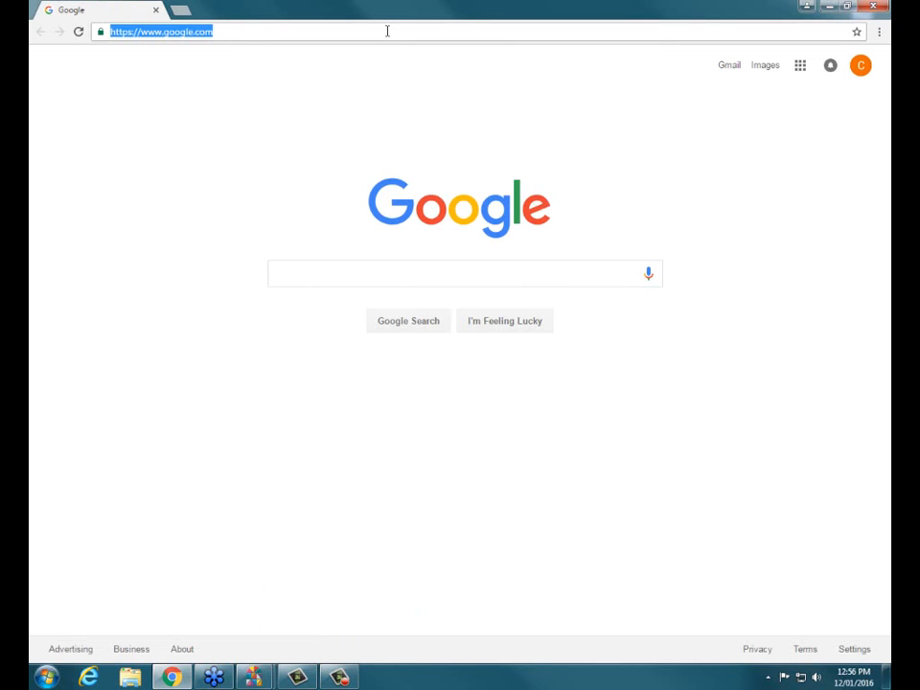
pyautogui.press('BackSpace')
pyautogui.write('w')
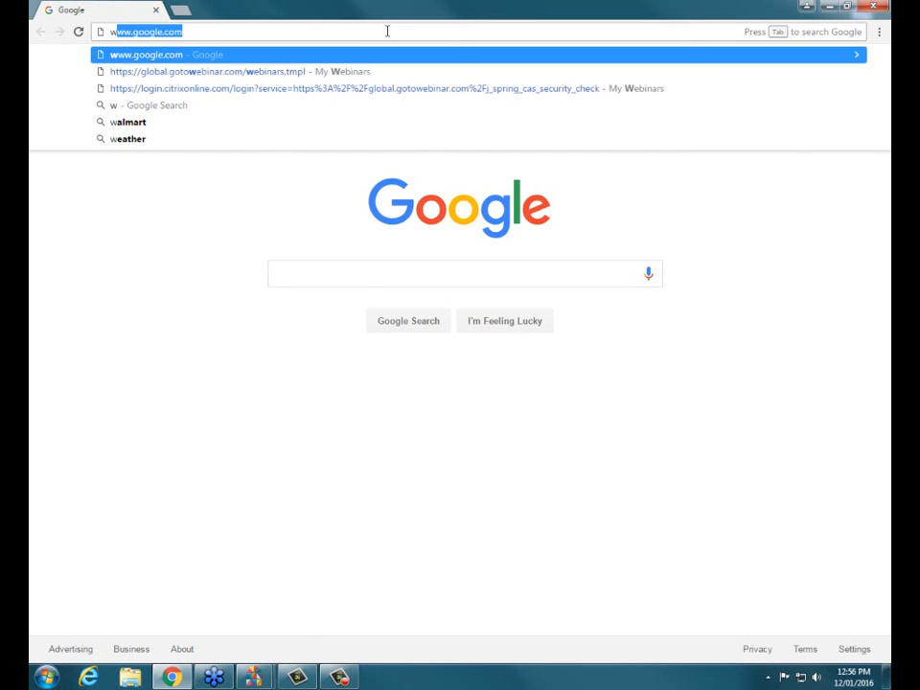
pyautogui.write('ww.churchw')
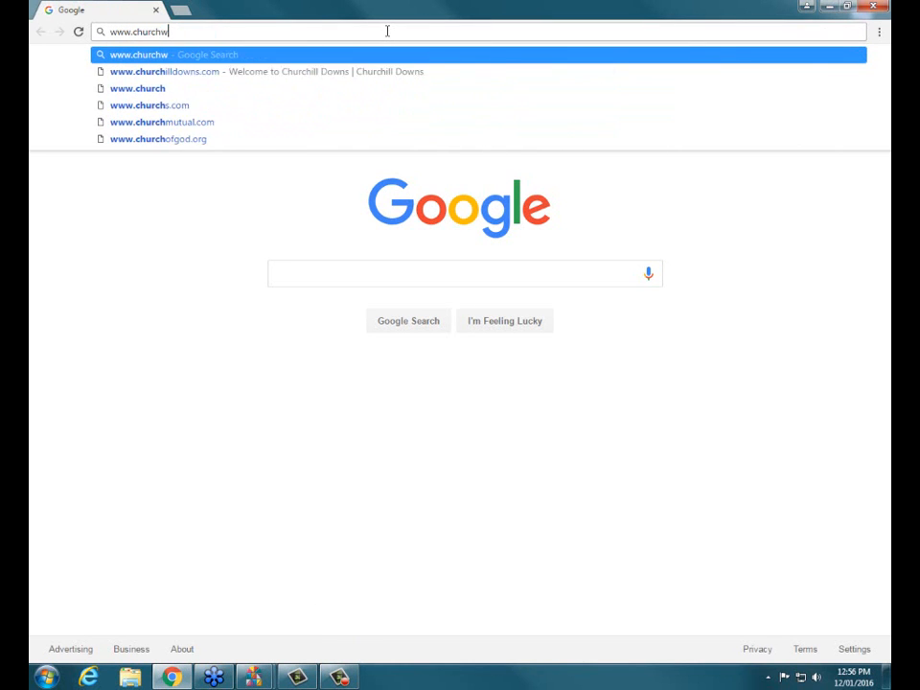
pyautogui.write('indows.com')
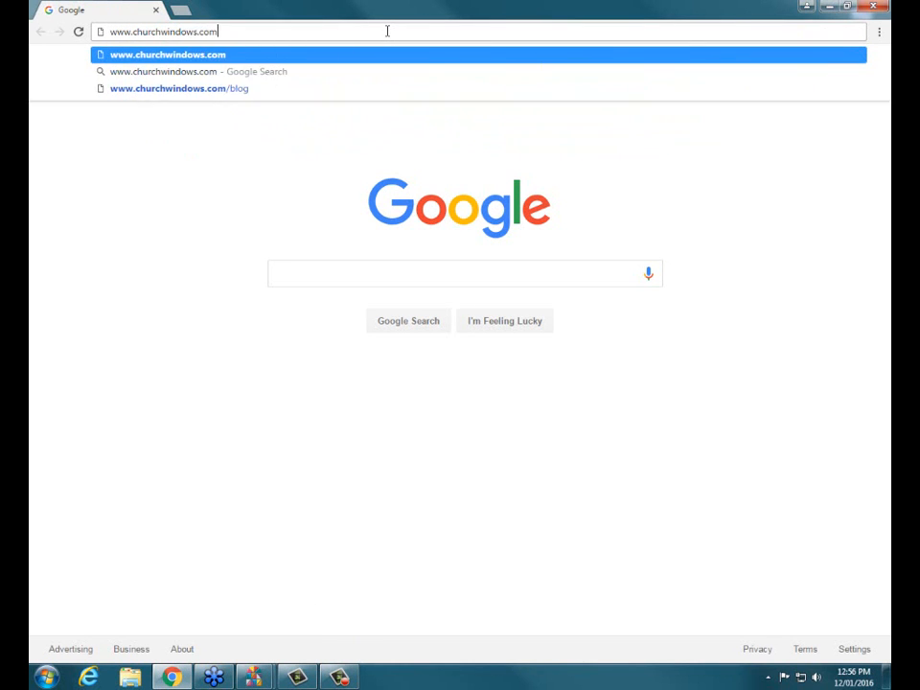
pyautogui.press('Return')
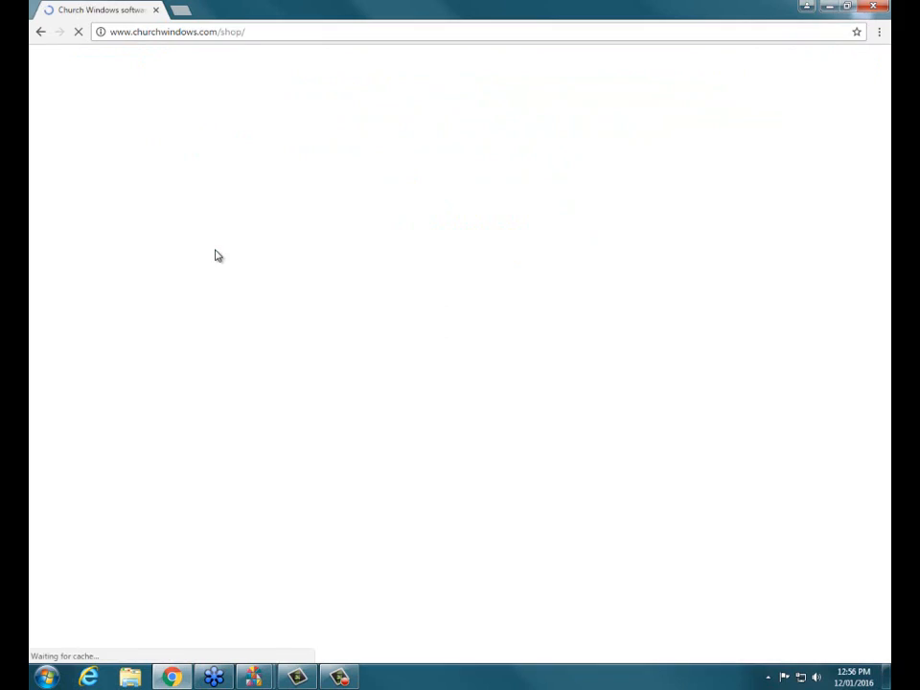
# Open the New Year Prep & Help page from the Support links
pyautogui.scroll(-5, 36, 399)
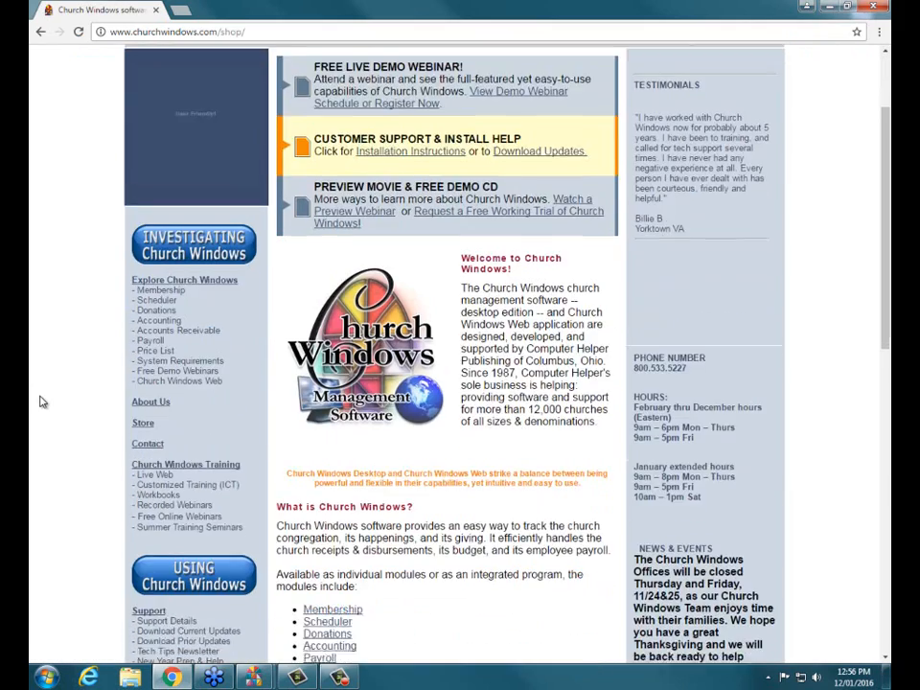
pyautogui.scroll(-2, 41, 400)
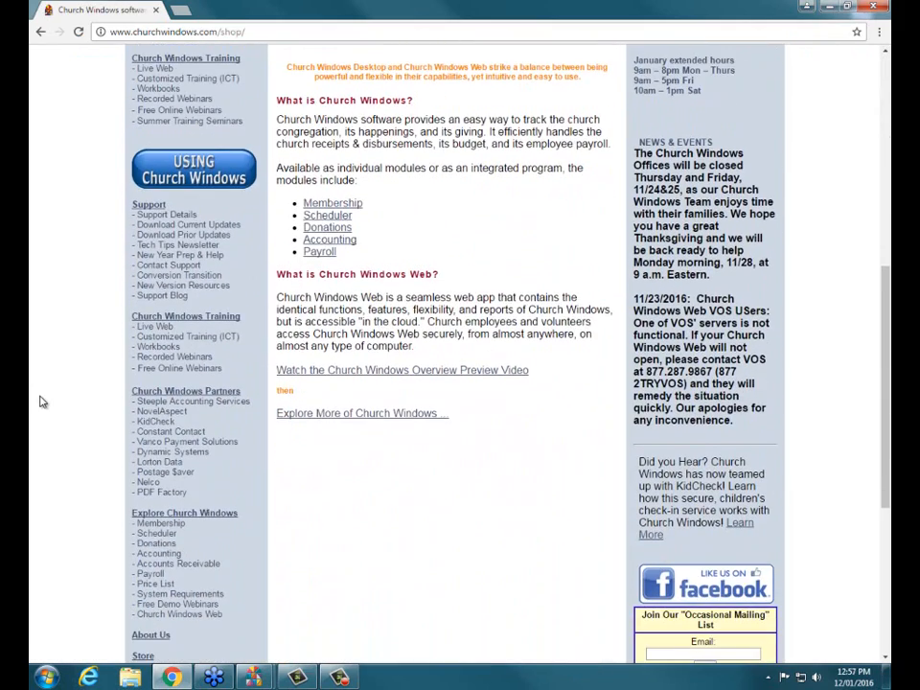
pyautogui.click(169, 256)
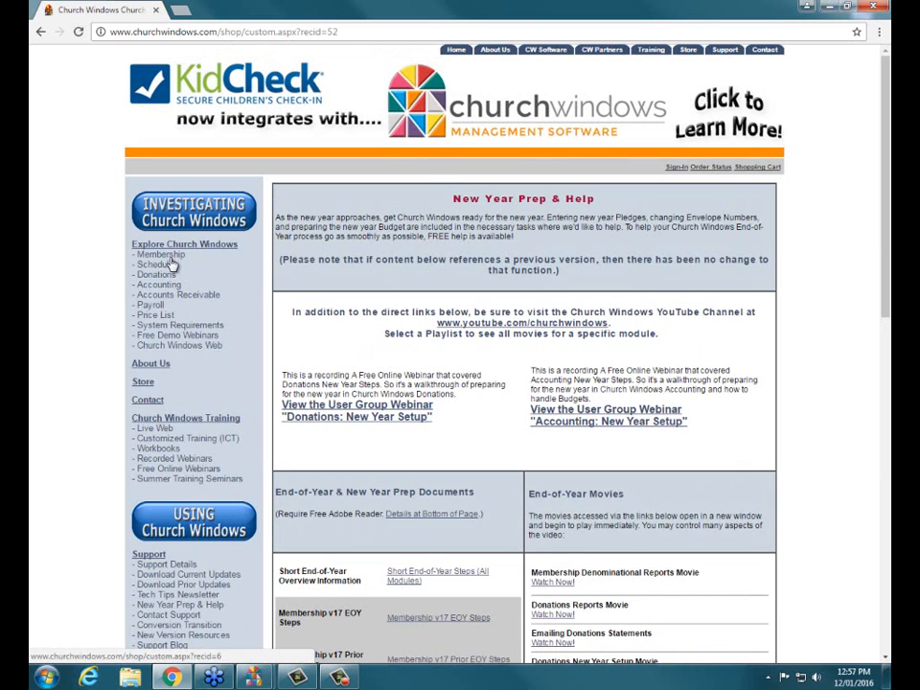
# Open the Donations New Year Steps document from the New Year prep documents and bring it to the front
pyautogui.scroll(-3, 331, 442)
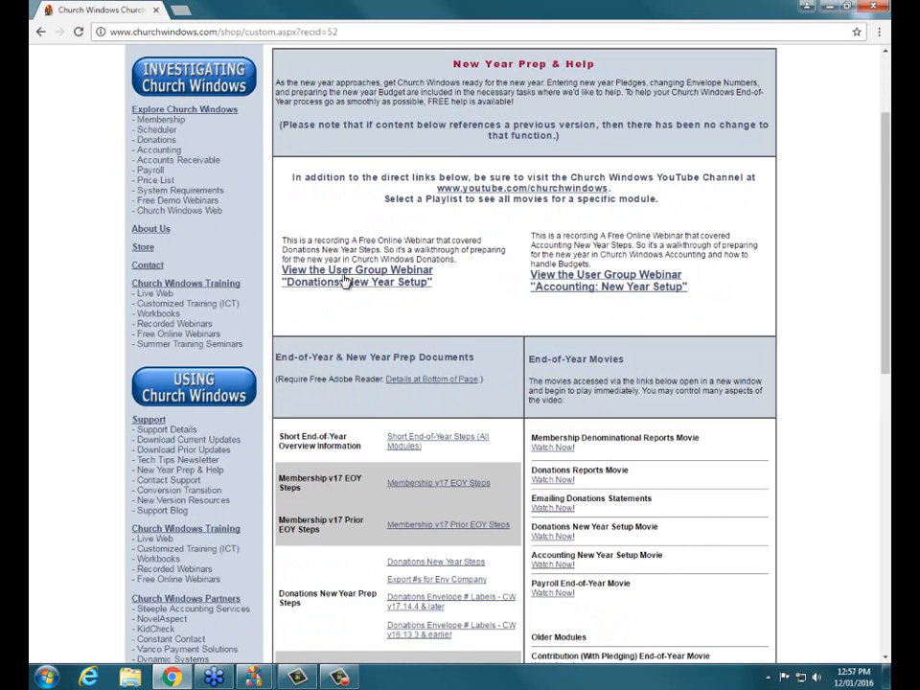
pyautogui.scroll(-3, 359, 508)
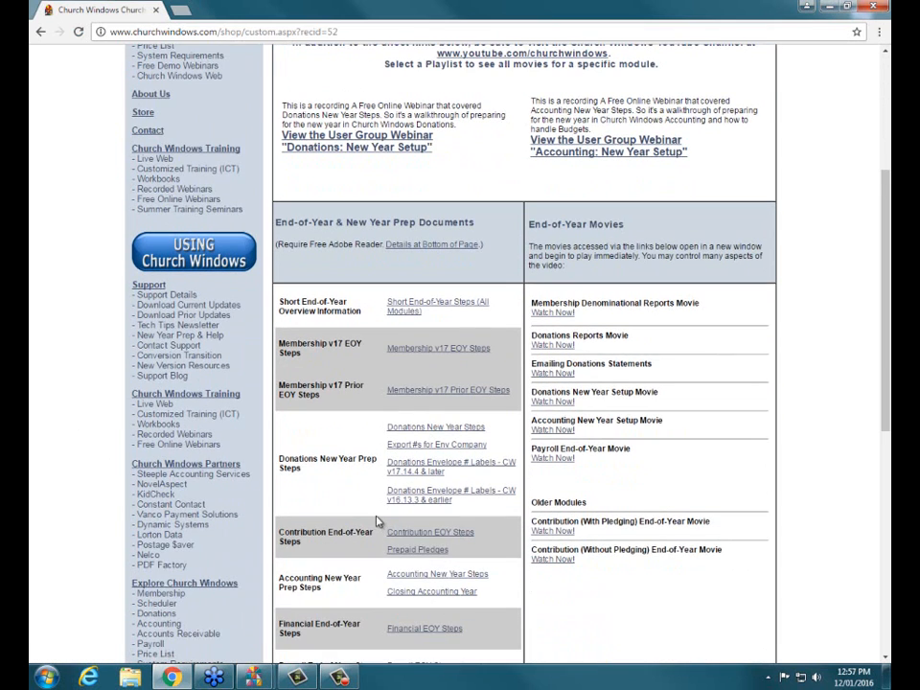
pyautogui.scroll(-3, 374, 492)
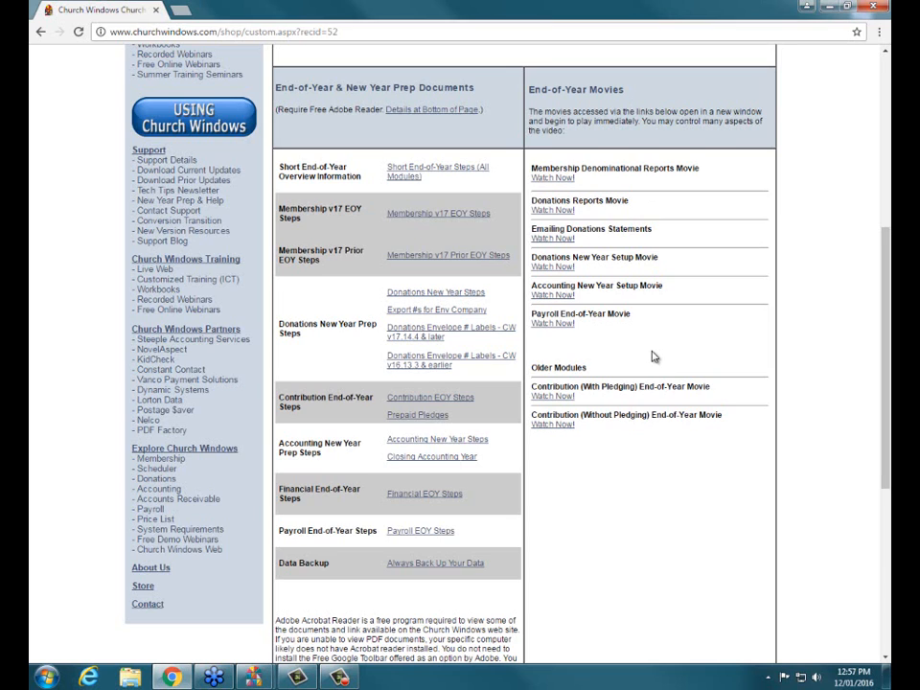
pyautogui.click(400, 298)
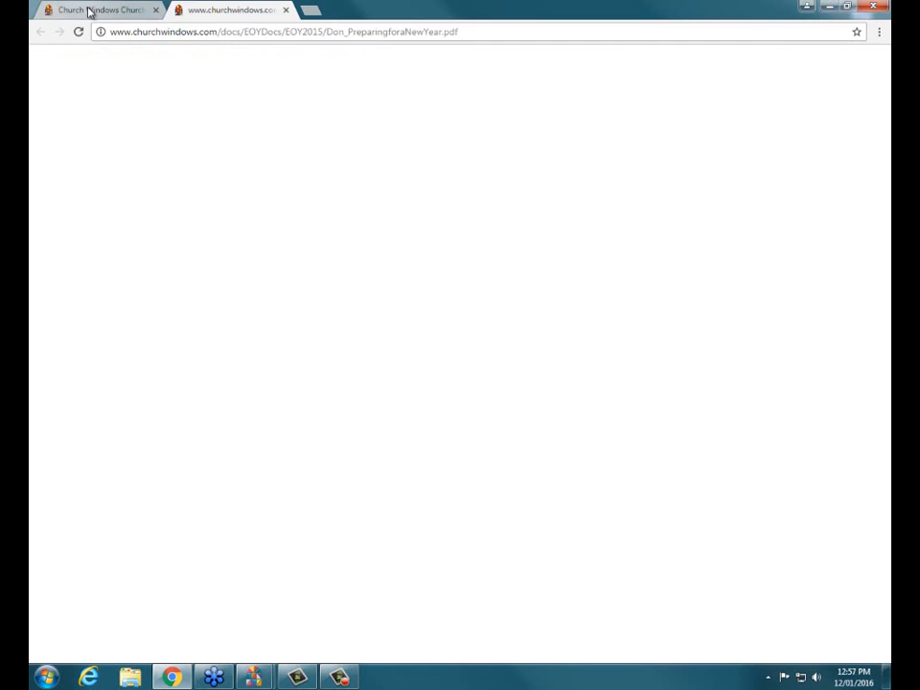
pyautogui.click(88, 10)
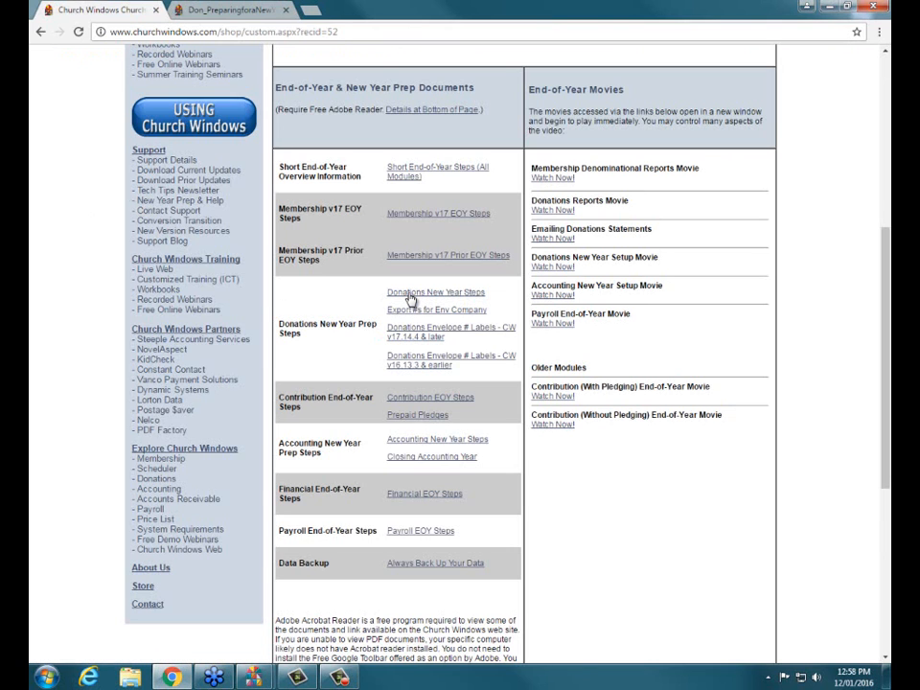
pyautogui.click(262, 15)
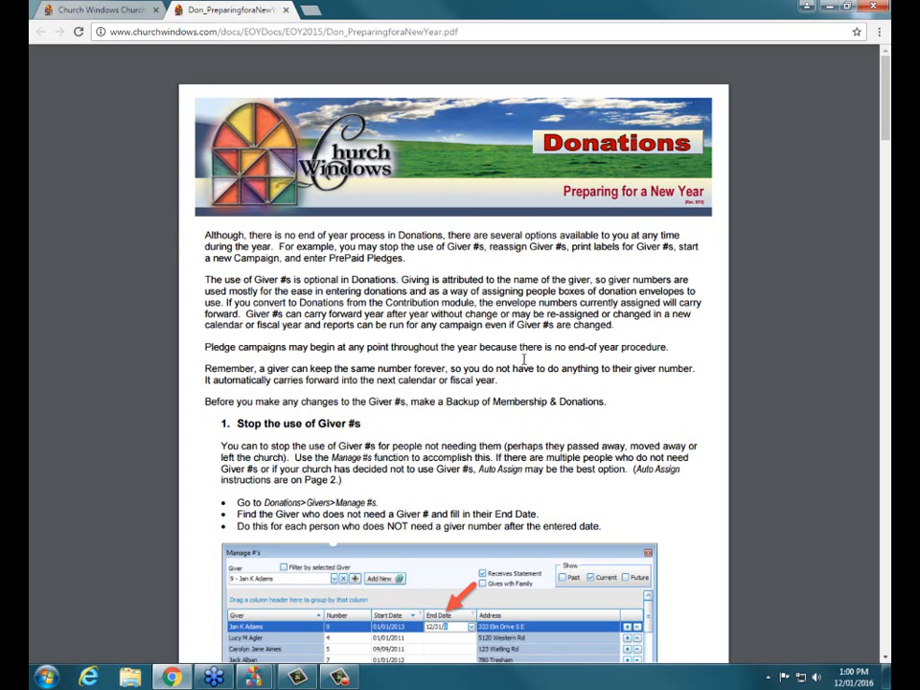
# Switch to the Church Windows Donations program, maximize it, and open the Manage #'s dialog at a larger size
pyautogui.scroll(-1, 525, 360)
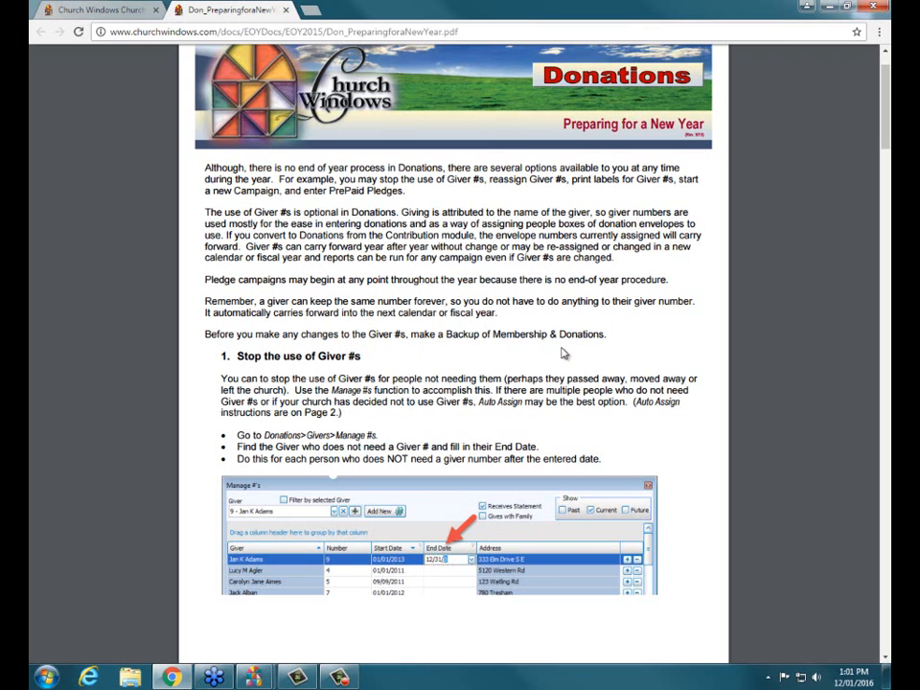
pyautogui.scroll(-2, 484, 503)
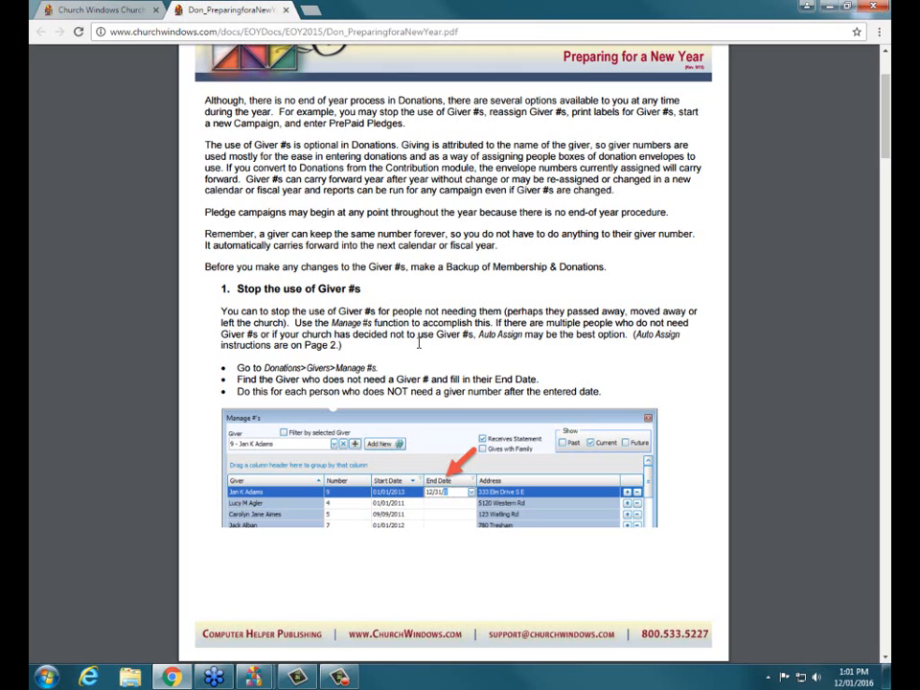
pyautogui.click(826, 9)
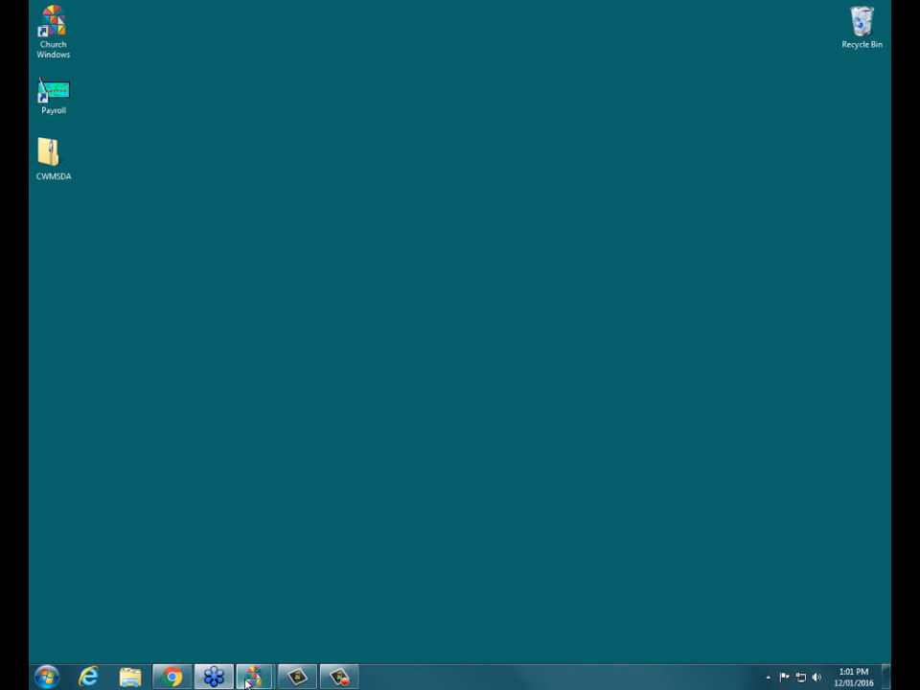
pyautogui.moveTo(253, 677)
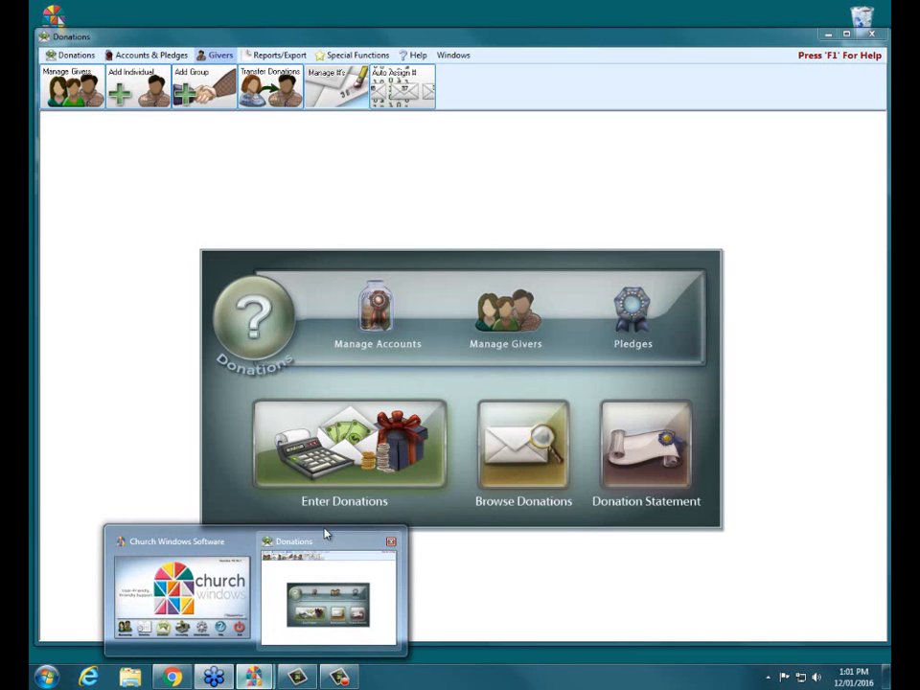
pyautogui.click(324, 537)
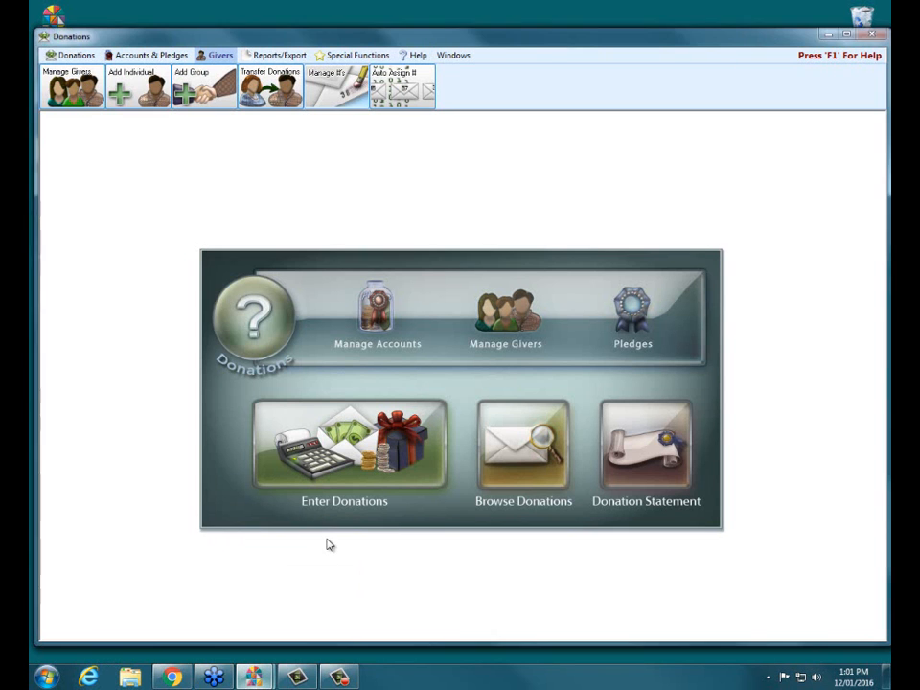
pyautogui.click(848, 37)
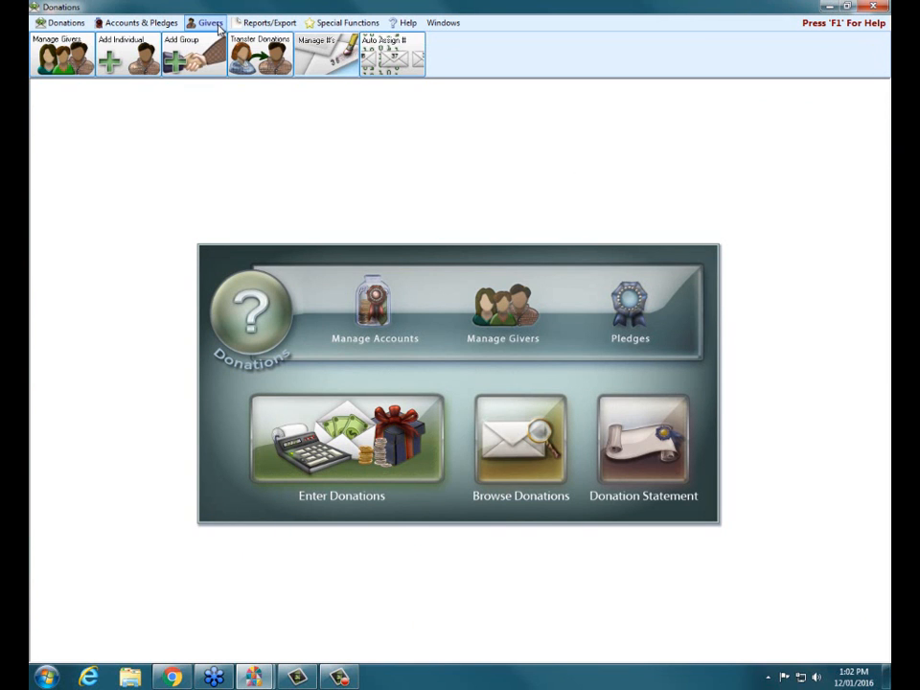
pyautogui.click(343, 67)
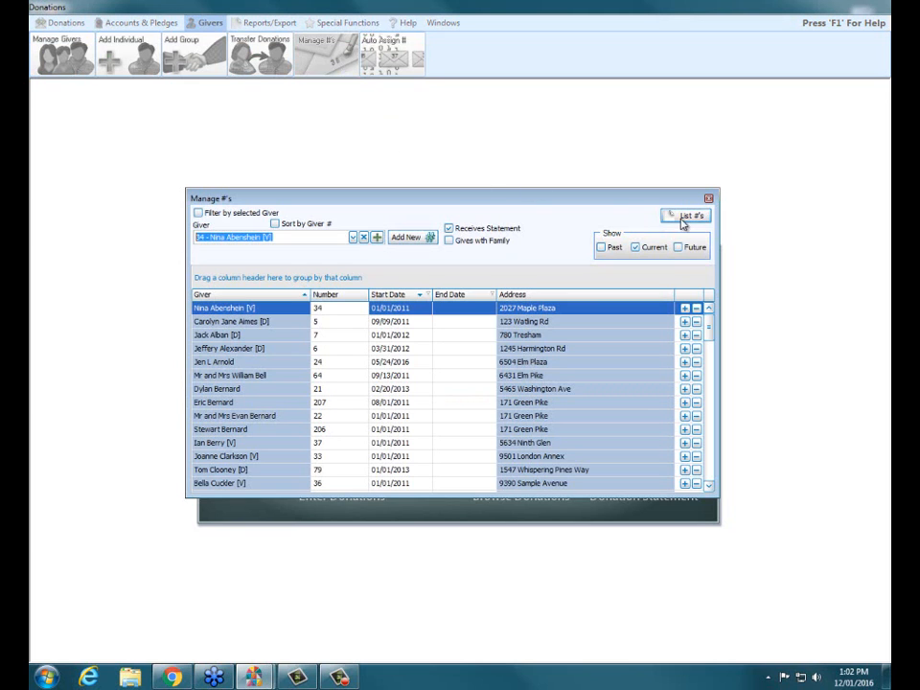
pyautogui.moveTo(708, 489); pyautogui.dragTo(755, 581)
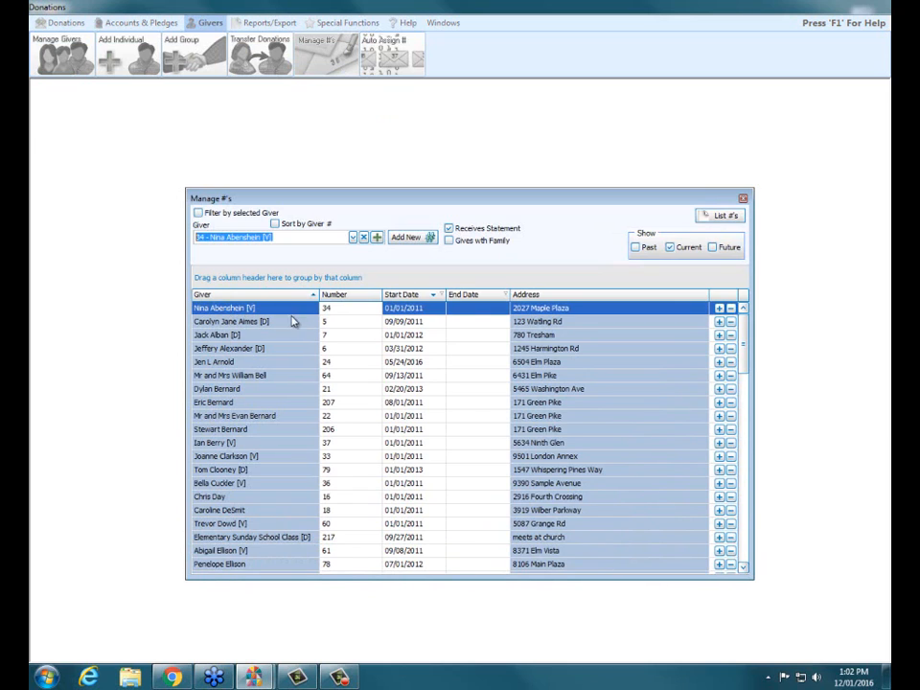
# Set the End Date of the first giver's number in the list to 12/31/2016
pyautogui.click(473, 309)
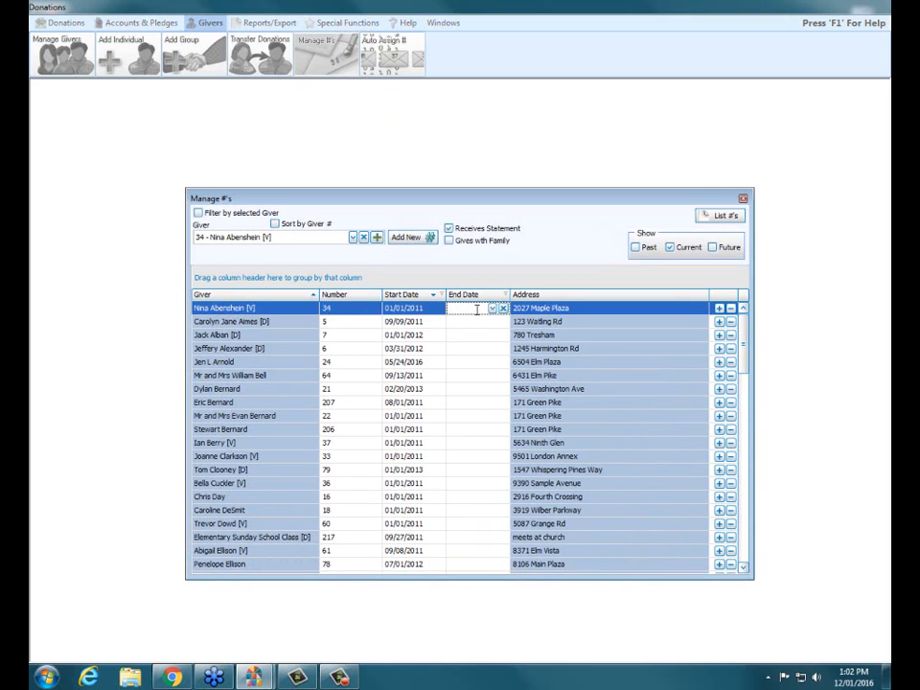
pyautogui.click(492, 310)
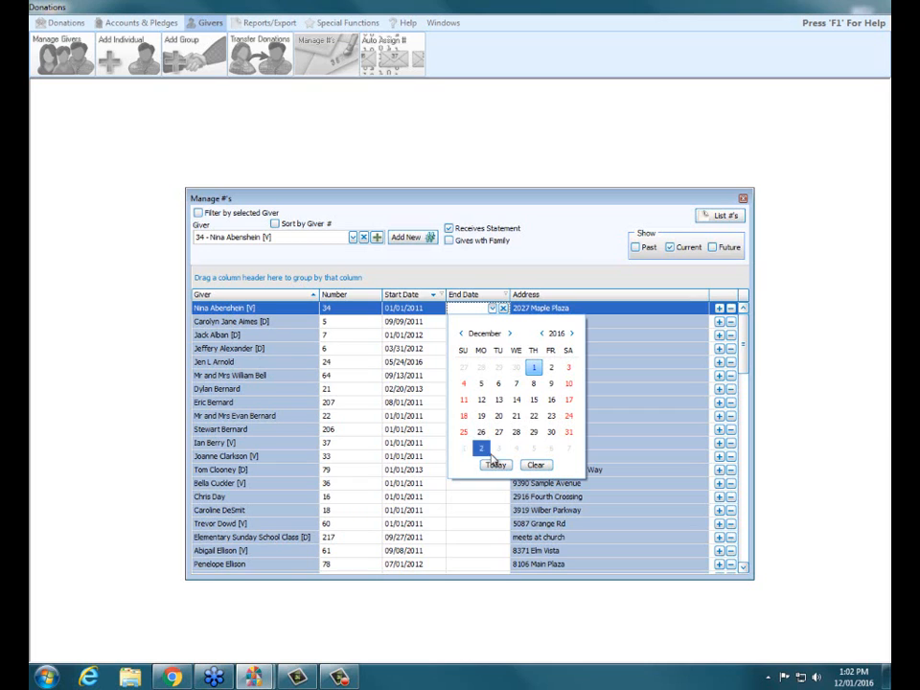
pyautogui.click(569, 431)
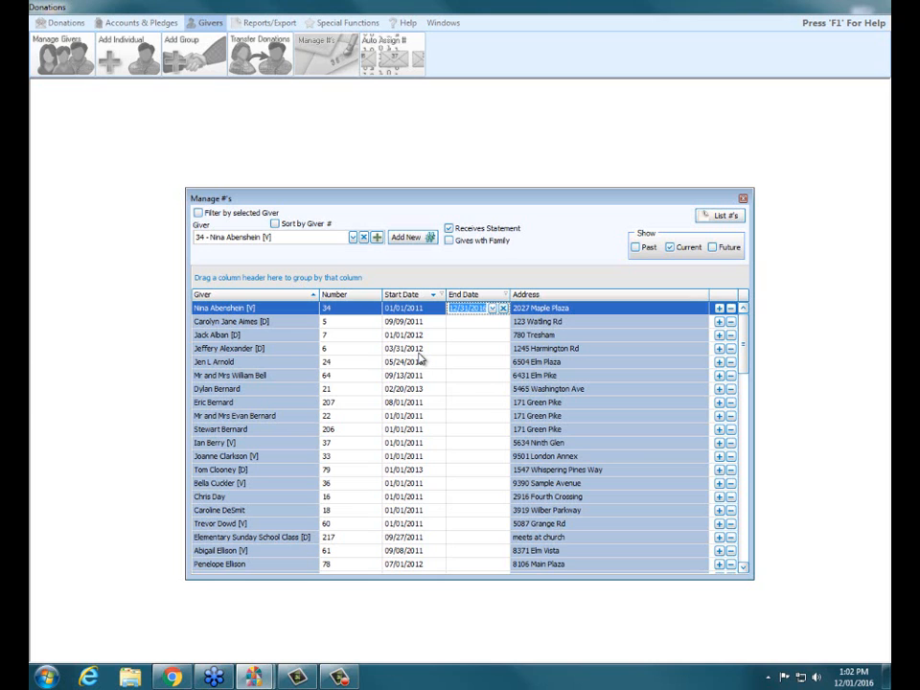
# Review the guide's section on reassigning Giver #s one by one in Chrome, and return to the Donations program
pyautogui.click(172, 677)
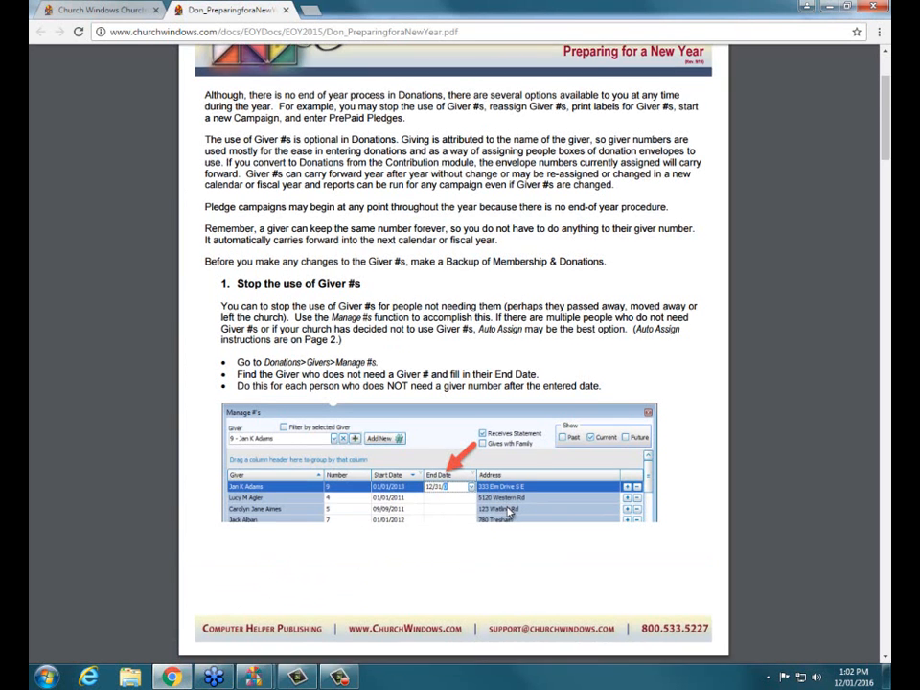
pyautogui.scroll(-5, 477, 371)
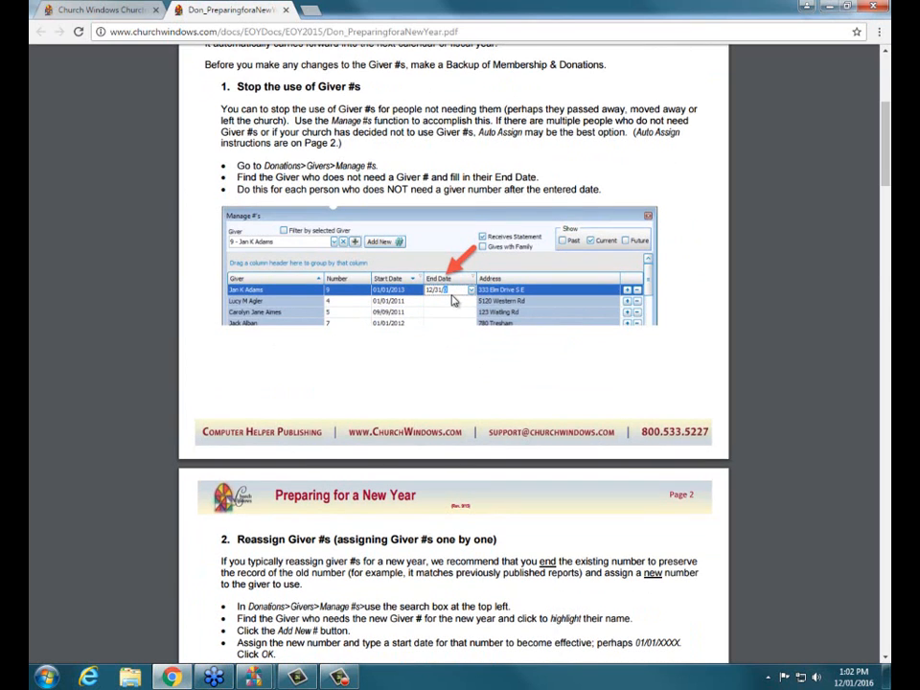
pyautogui.scroll(-3, 461, 374)
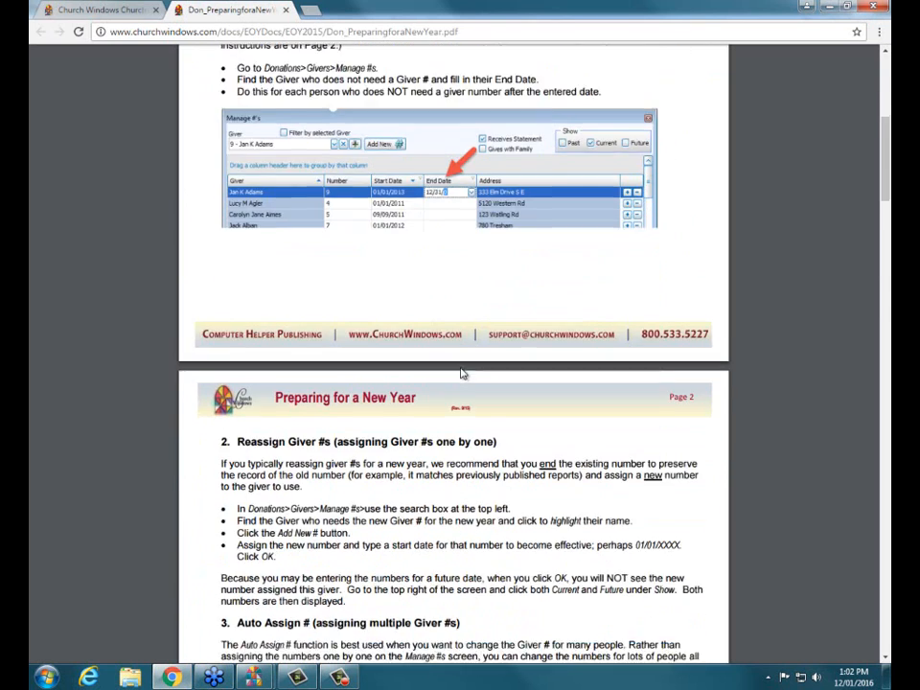
pyautogui.scroll(-2, 461, 374)
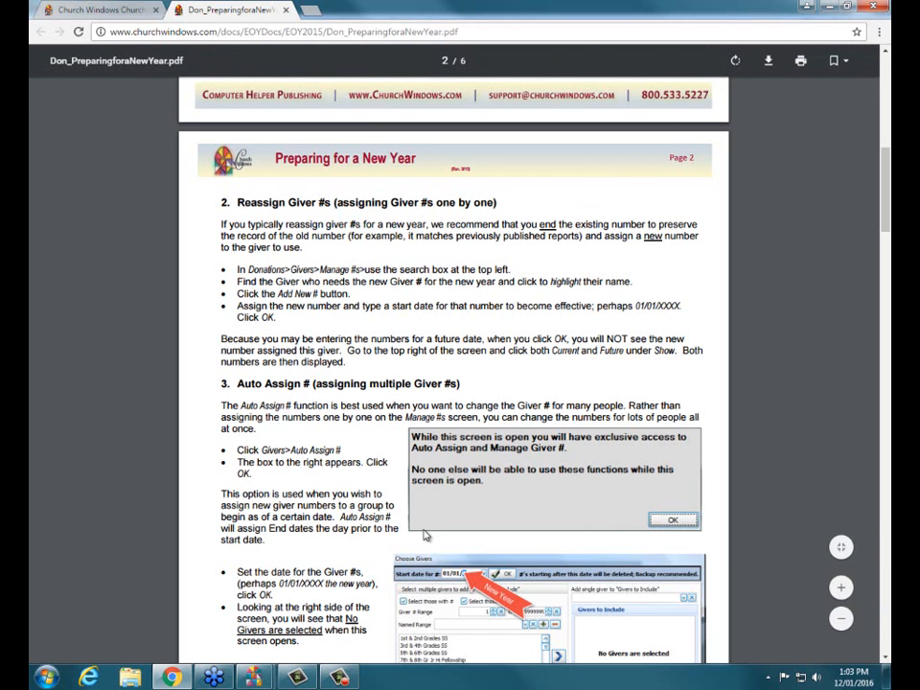
pyautogui.moveTo(257, 676)
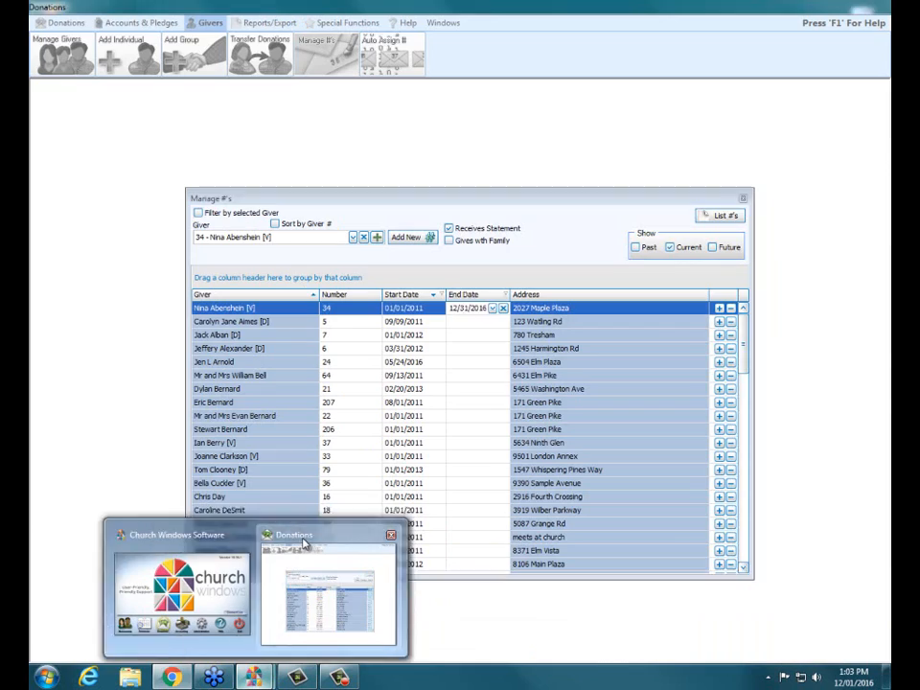
pyautogui.click(304, 543)
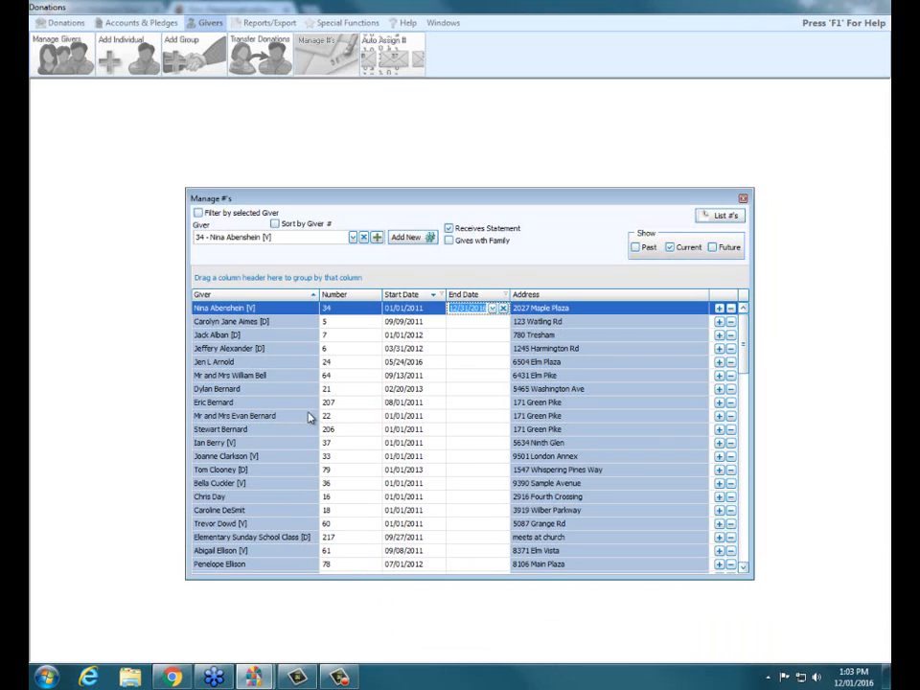
# Set the End Date of the eighth listed giver's current number to 12/31/2016
pyautogui.click(250, 406)
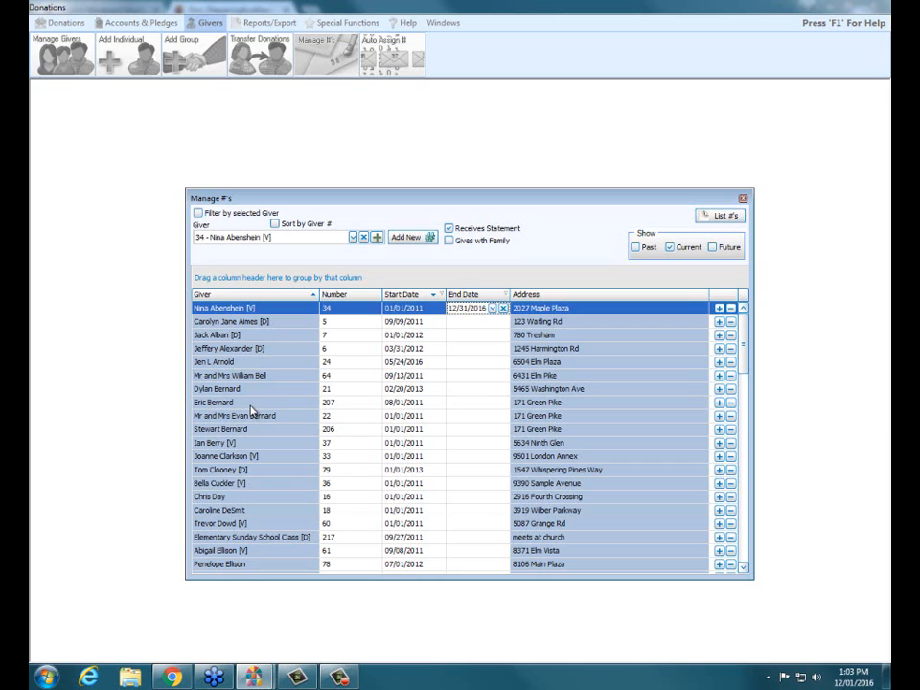
pyautogui.click(498, 404)
pyautogui.click(493, 404)
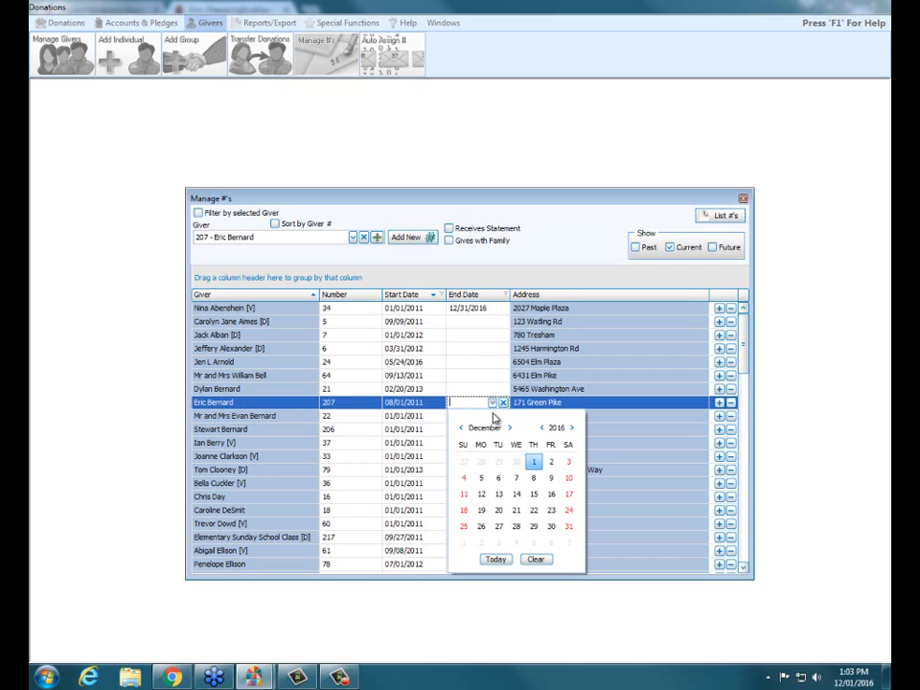
pyautogui.click(569, 528)
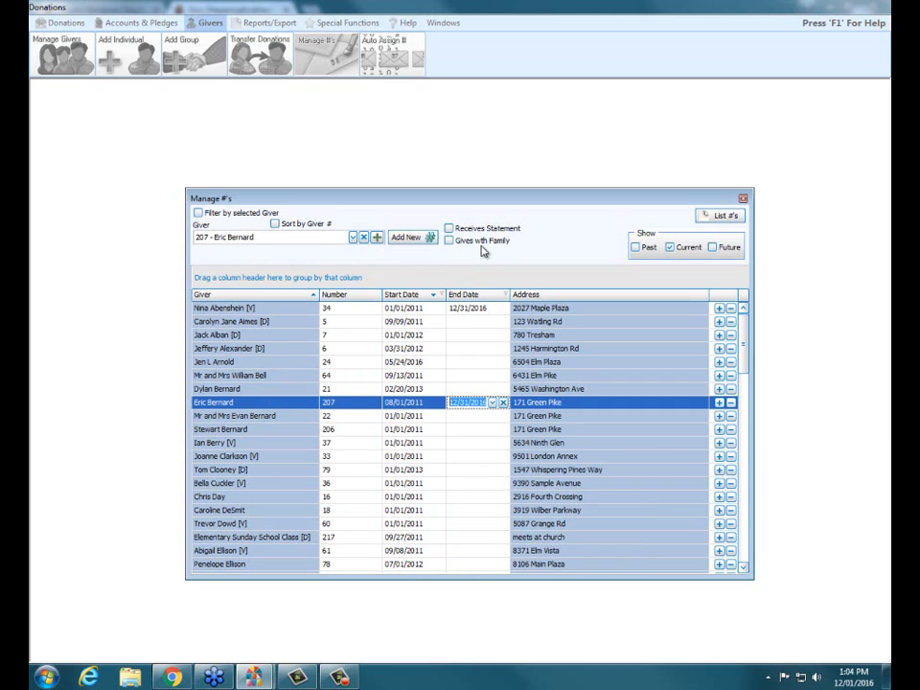
# Add a new giver number for the selected giver with a start date of 01/01/2017
pyautogui.click(429, 241)
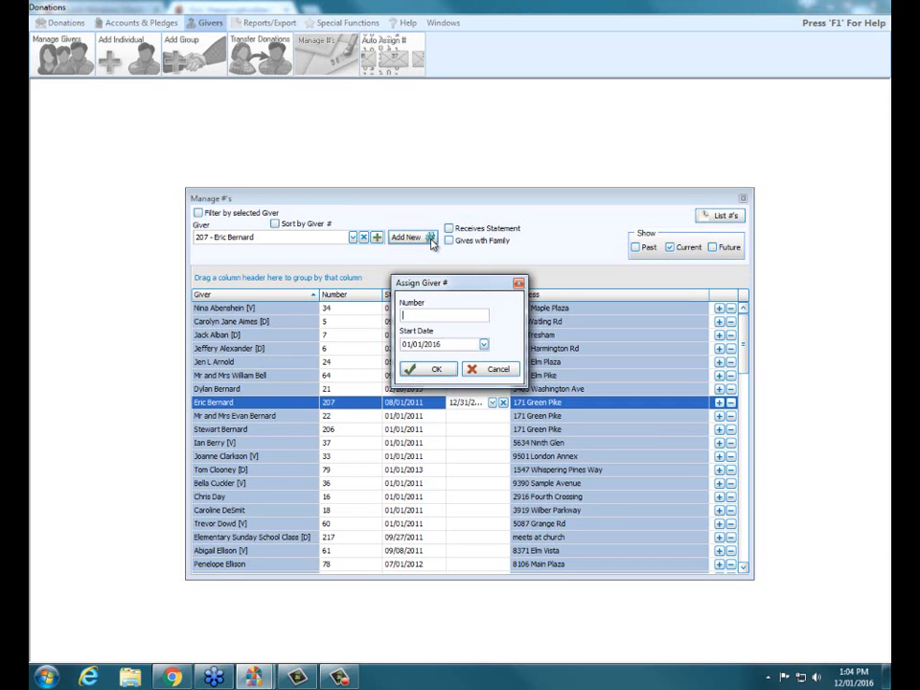
pyautogui.write('987654')
pyautogui.press('Tab')
pyautogui.click(484, 346)
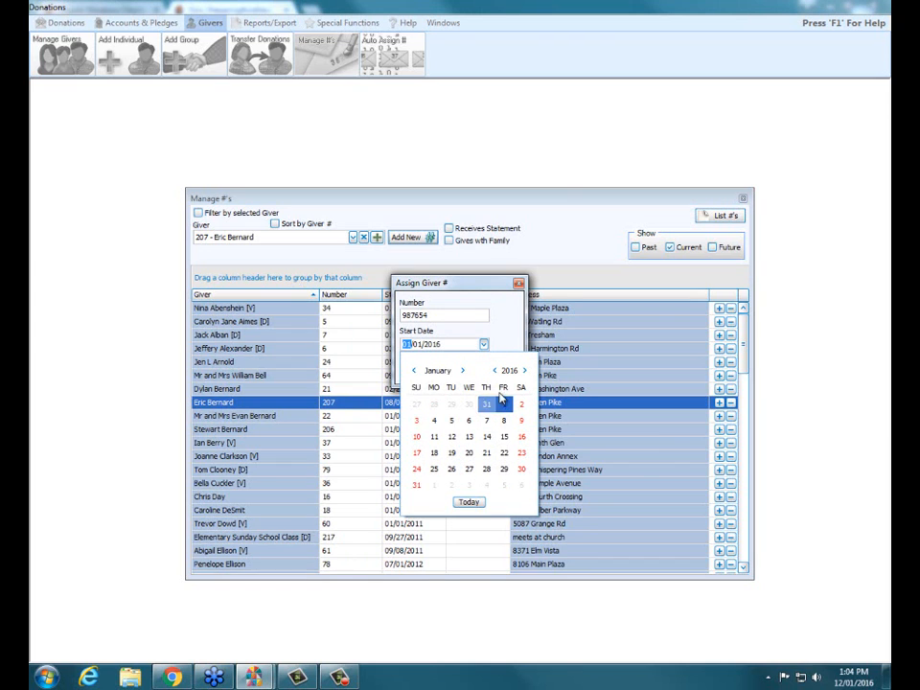
pyautogui.click(524, 371)
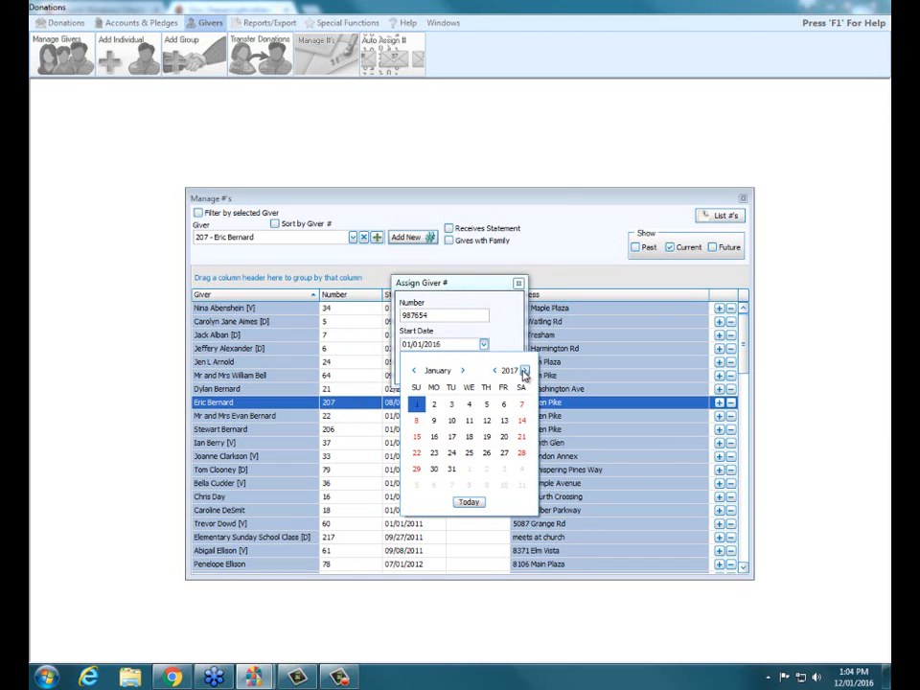
pyautogui.click(419, 404)
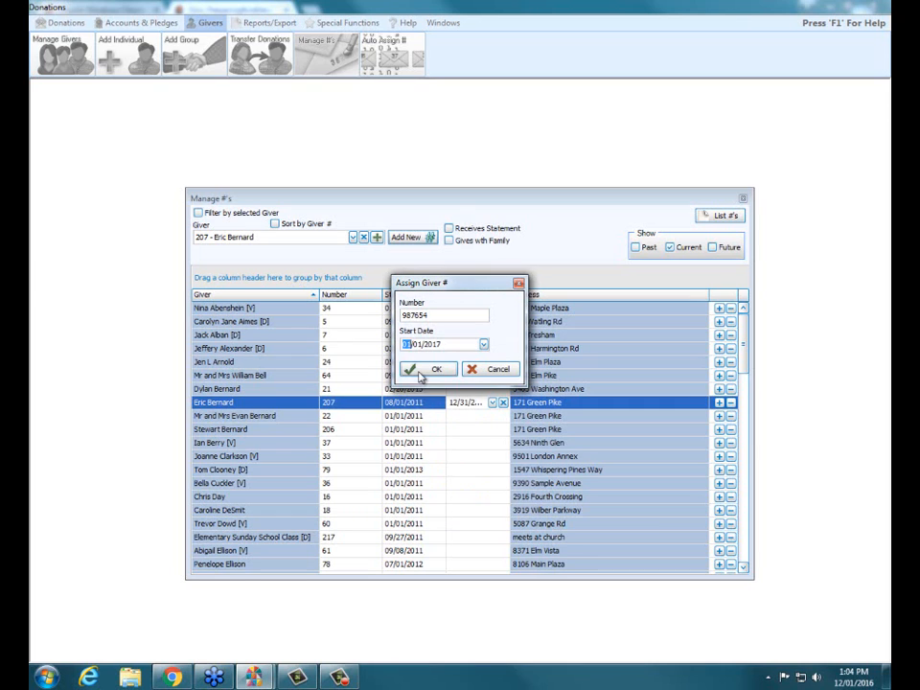
pyautogui.click(422, 374)
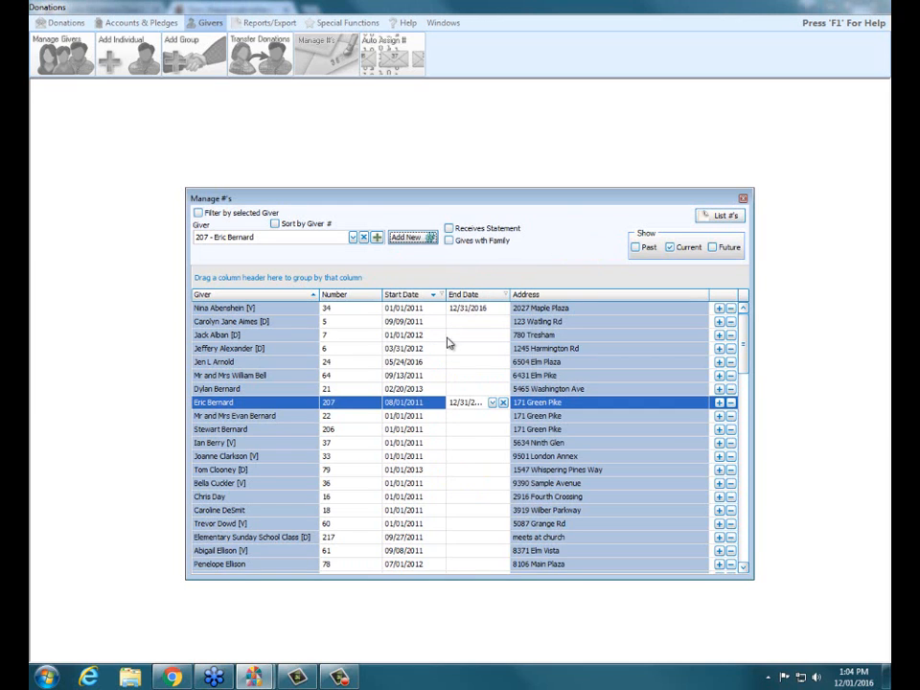
# Show future numbers in the Manage #'s list, select the giver's new number entry, and close the dialog
pyautogui.click(713, 248)
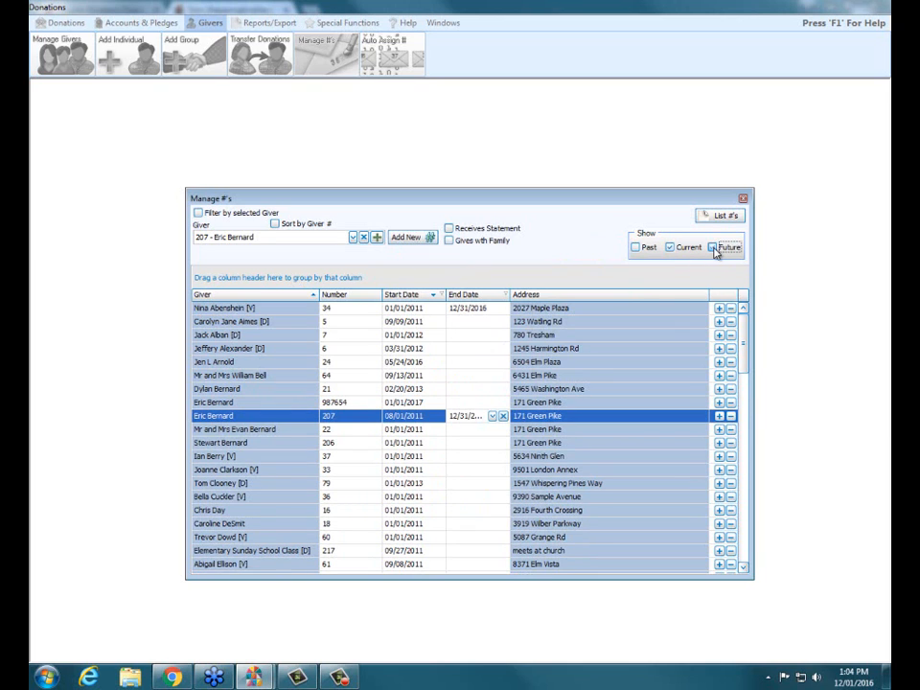
pyautogui.click(278, 406)
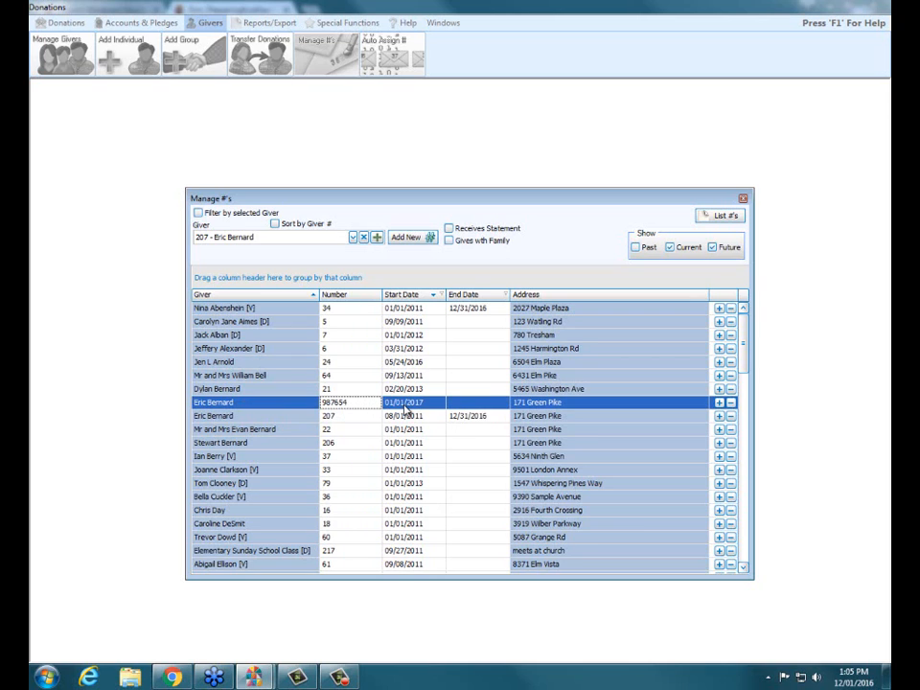
pyautogui.click(743, 199)
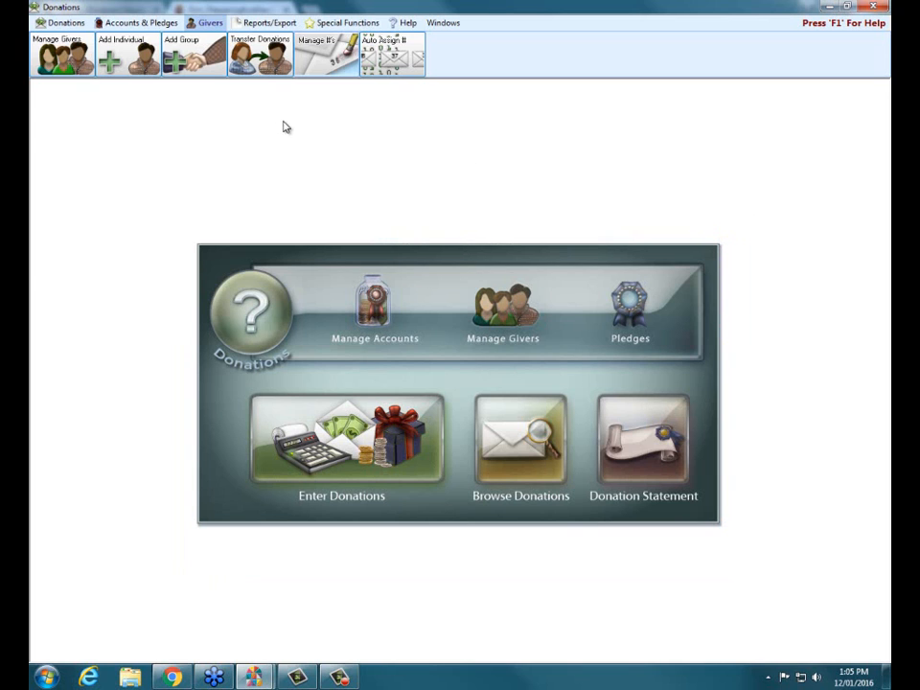
# Review the guide's section on Auto Assign # for multiple givers in Chrome, and return to the Donations program
pyautogui.click(172, 677)
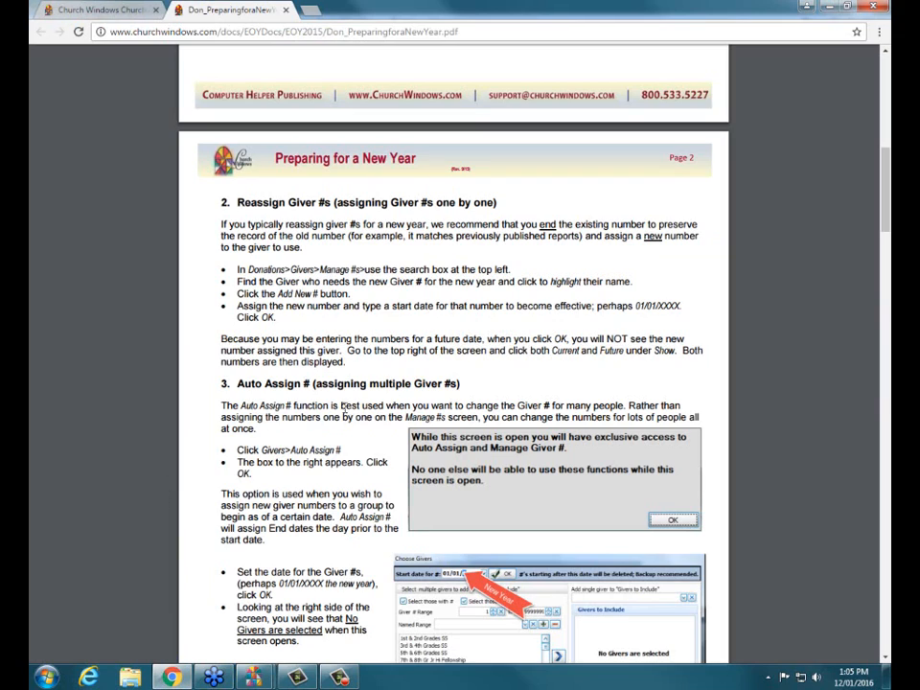
pyautogui.scroll(-2, 379, 426)
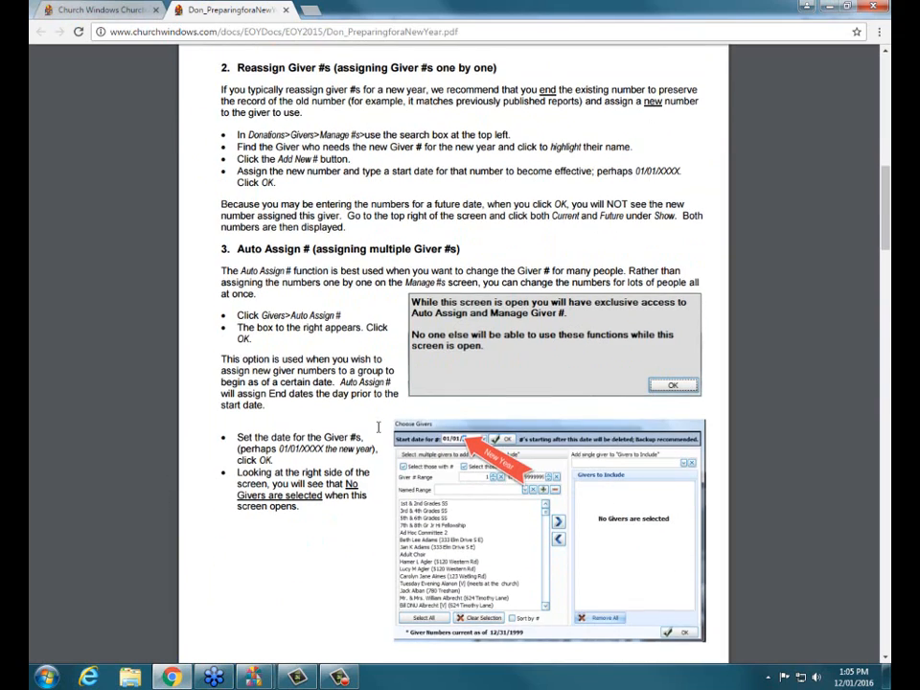
pyautogui.scroll(-10, 378, 426)
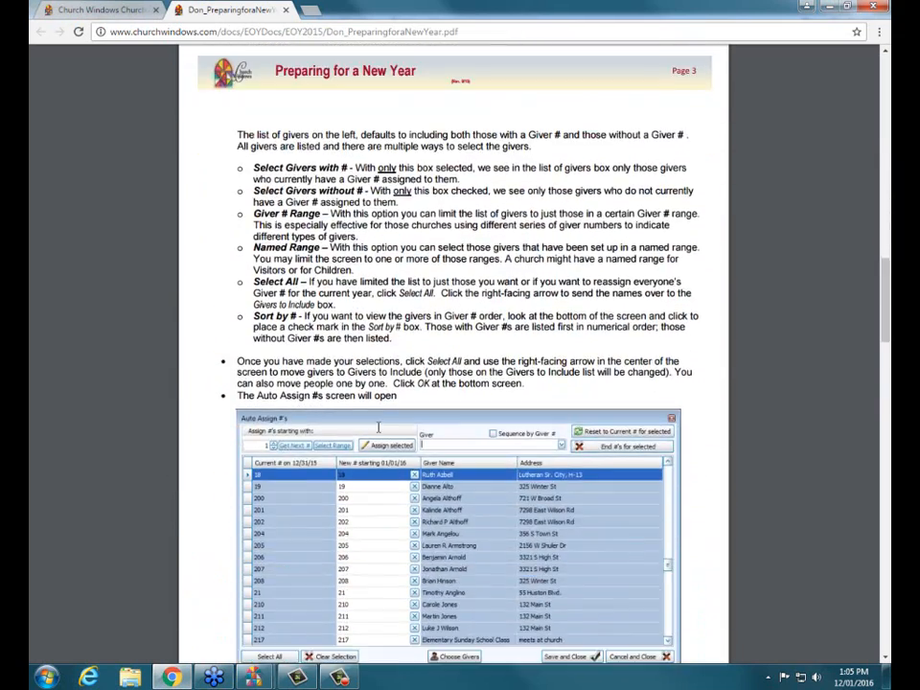
pyautogui.scroll(-10, 379, 425)
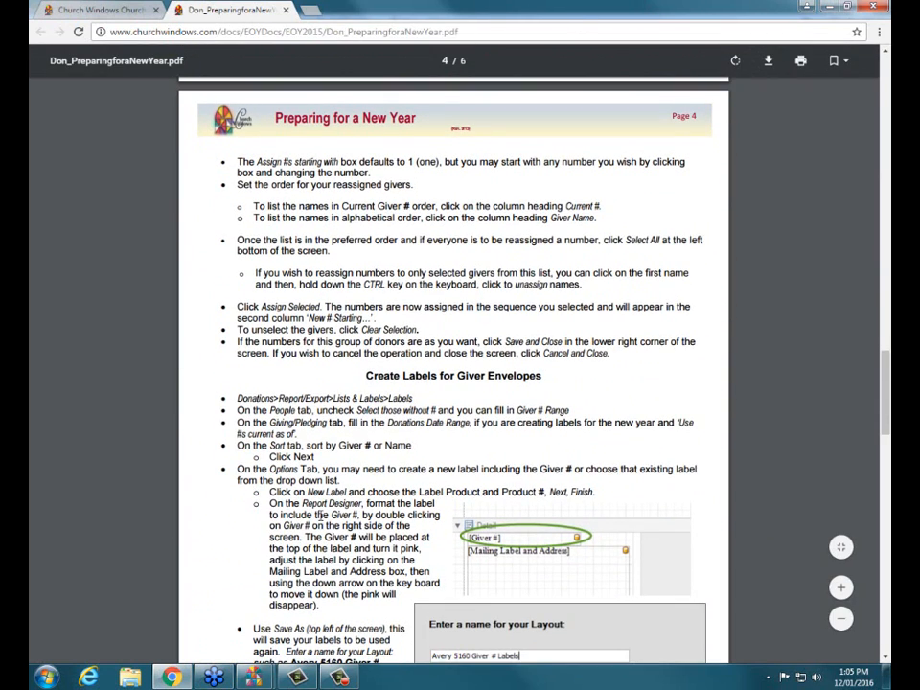
pyautogui.moveTo(254, 677)
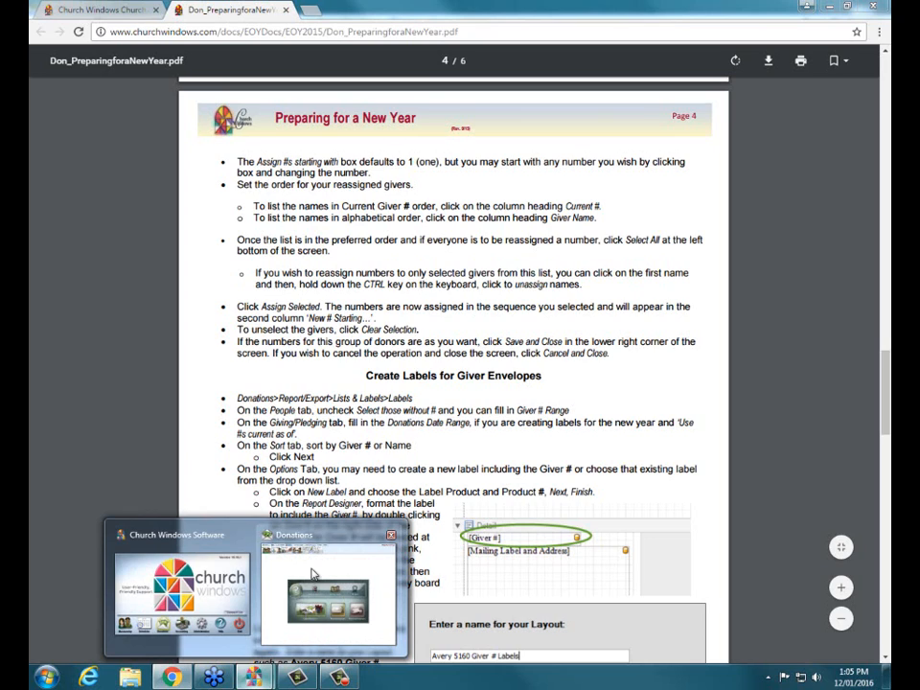
pyautogui.click(326, 618)
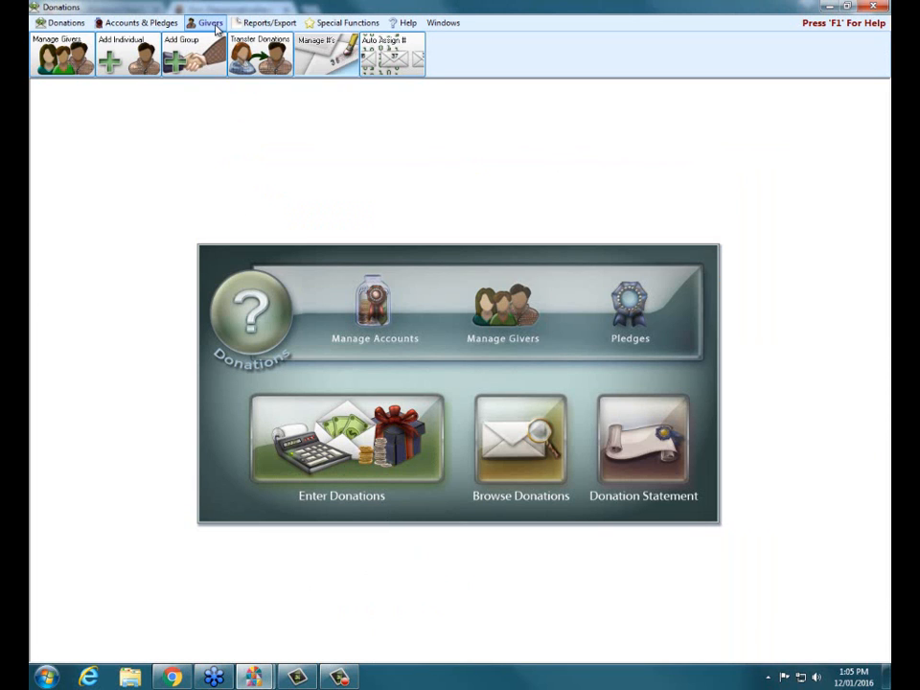
pyautogui.click(380, 57)
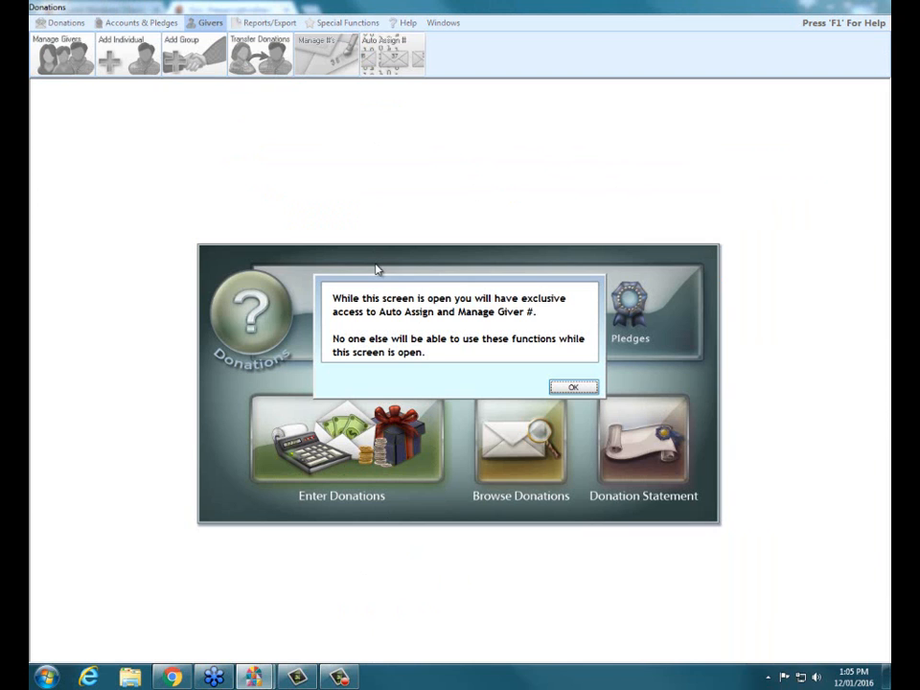
pyautogui.click(573, 386)
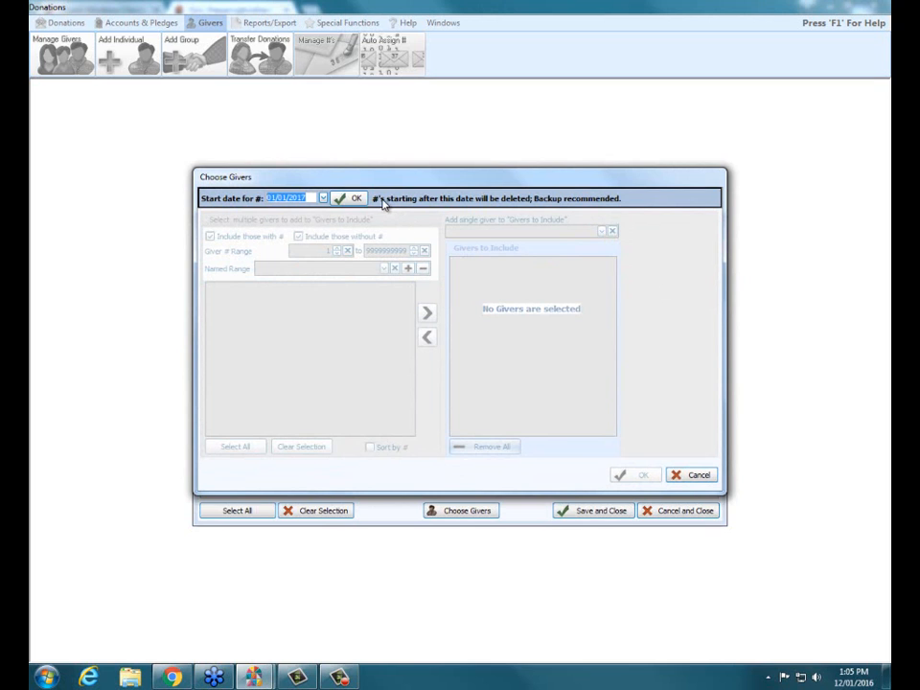
pyautogui.click(688, 474)
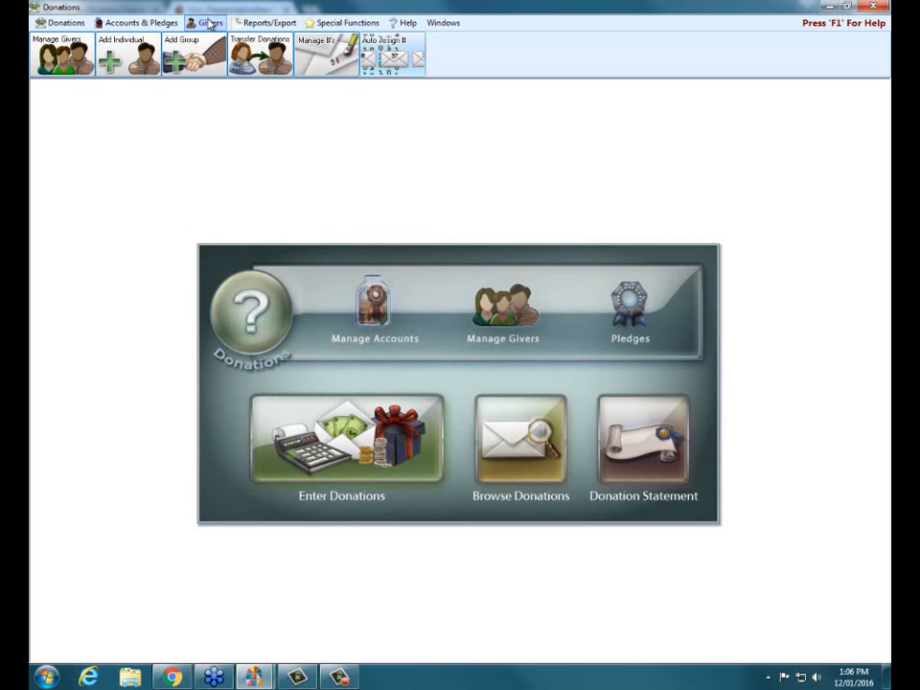
# Open Auto Assign # and accept 01/01/2017 as the start date, agreeing to replace numbers that start after it
pyautogui.click(384, 65)
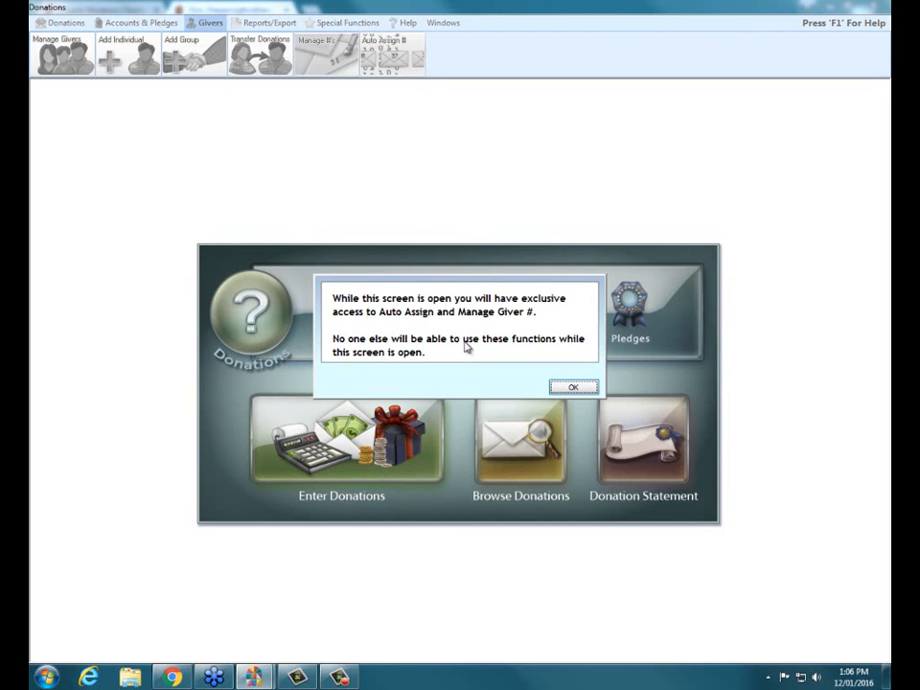
pyautogui.click(559, 391)
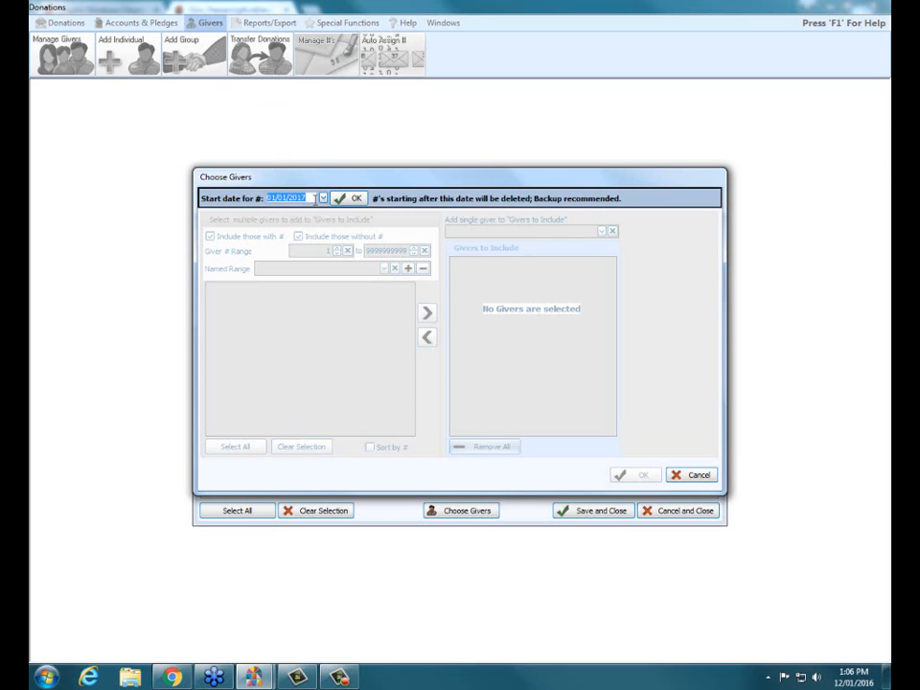
pyautogui.click(343, 201)
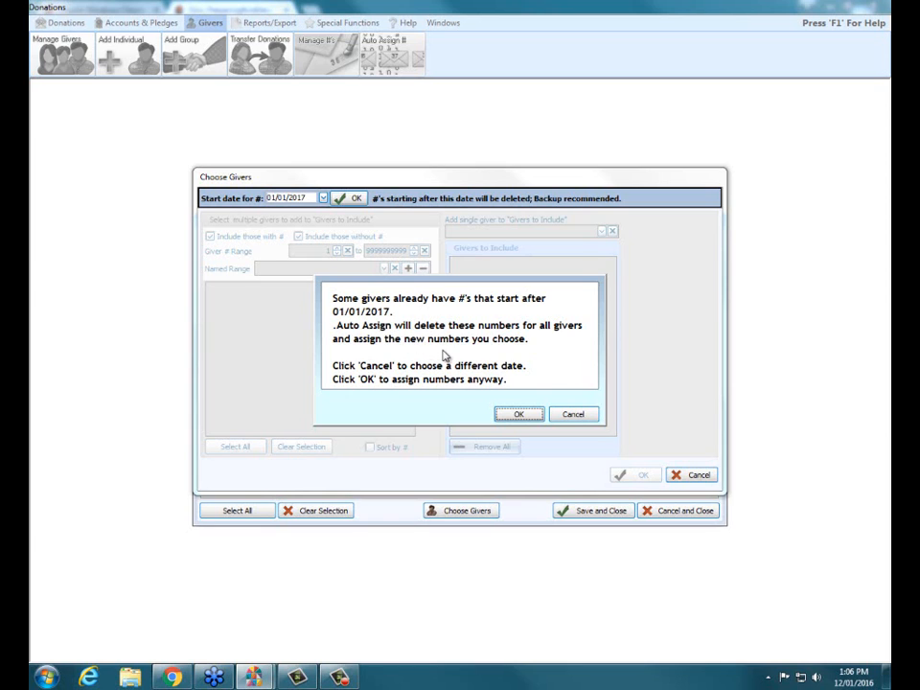
pyautogui.click(519, 414)
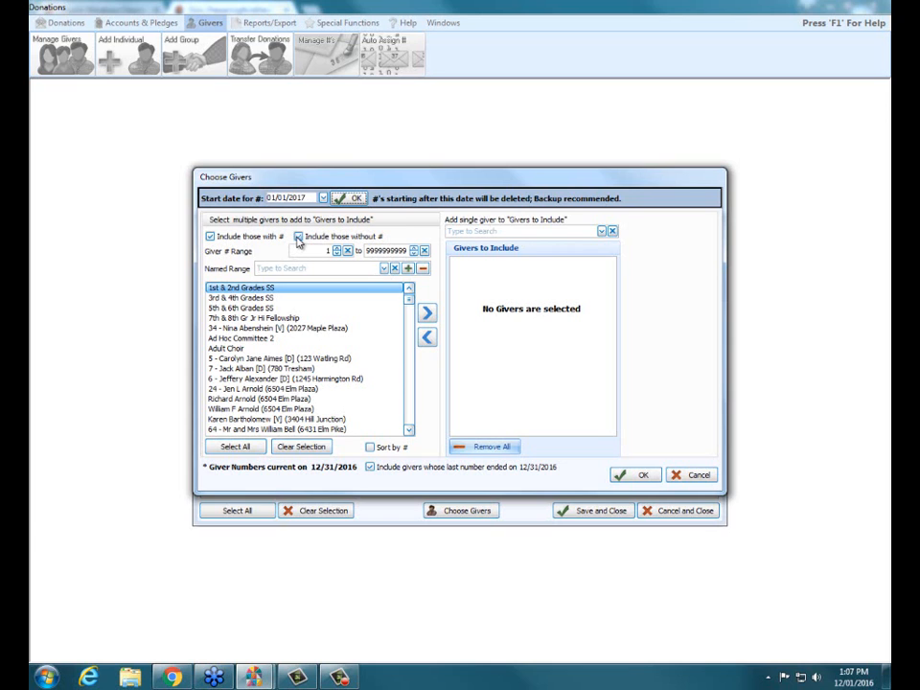
# Exclude givers without a number and those whose last number ended on 12/31/2016, and sort the giver list by number
pyautogui.click(298, 236)
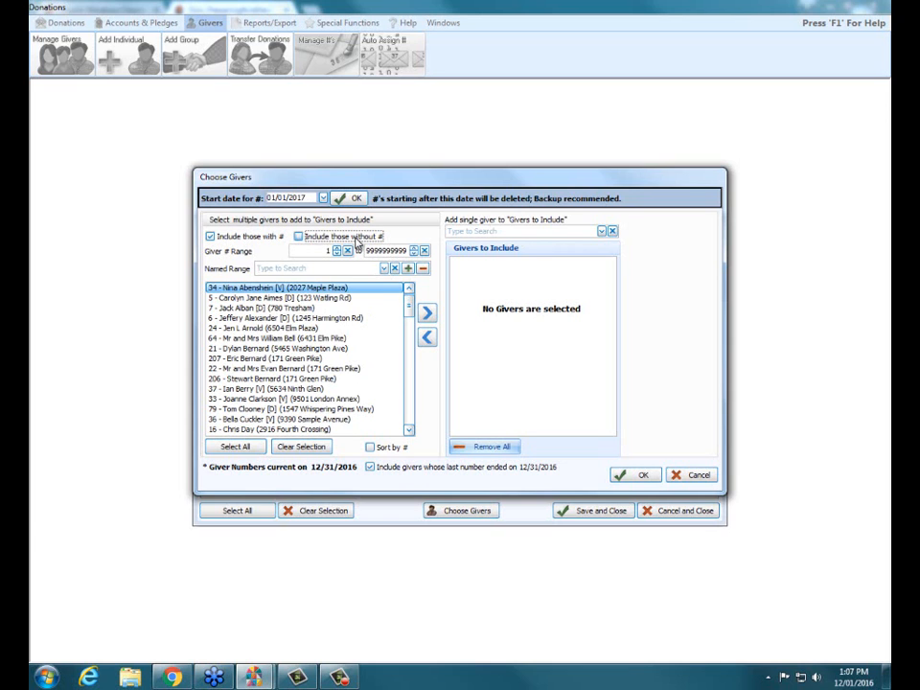
pyautogui.click(371, 447)
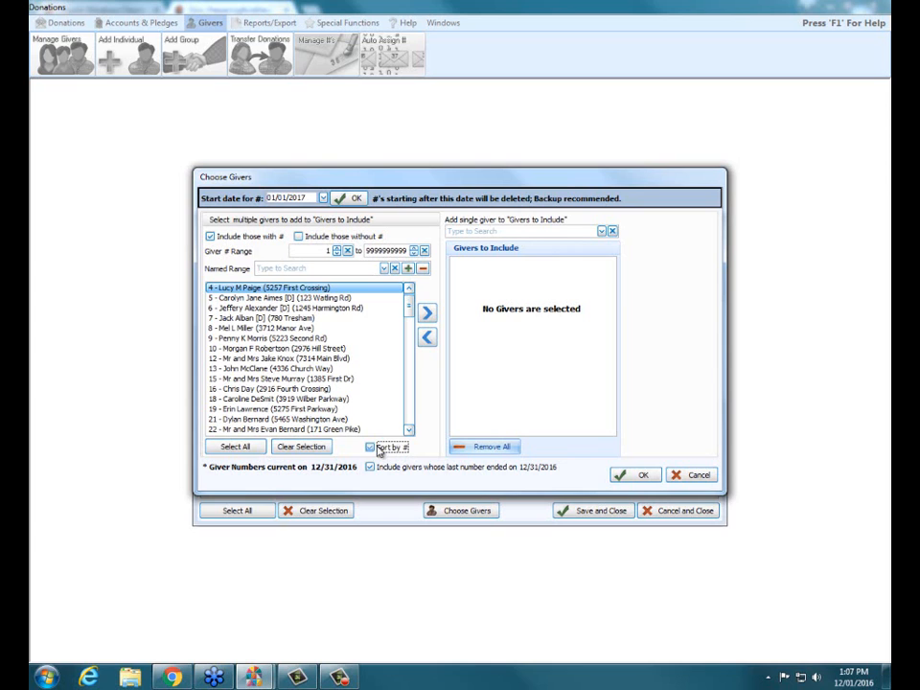
pyautogui.click(371, 448)
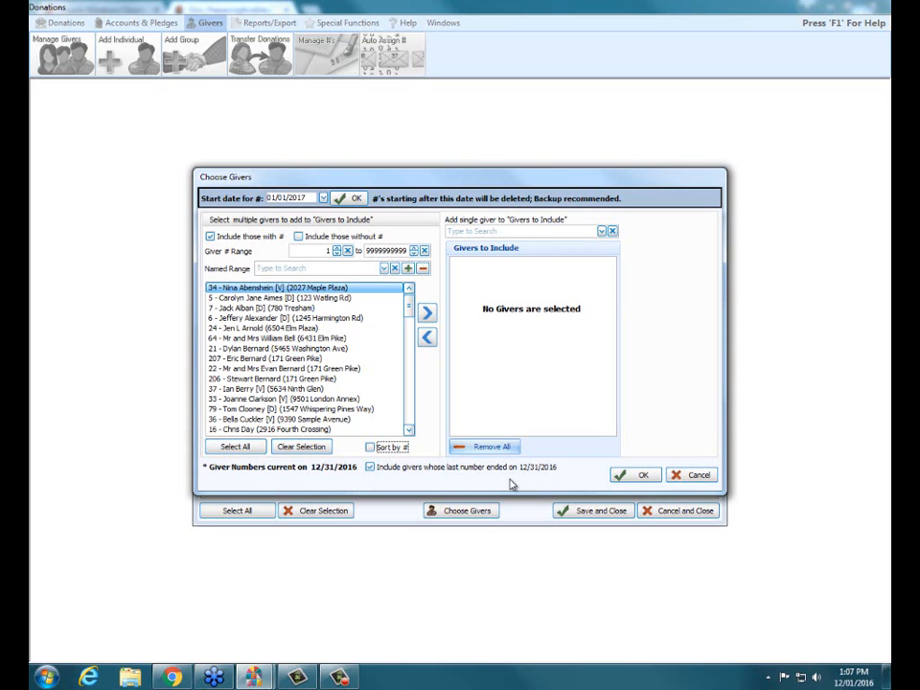
pyautogui.click(370, 468)
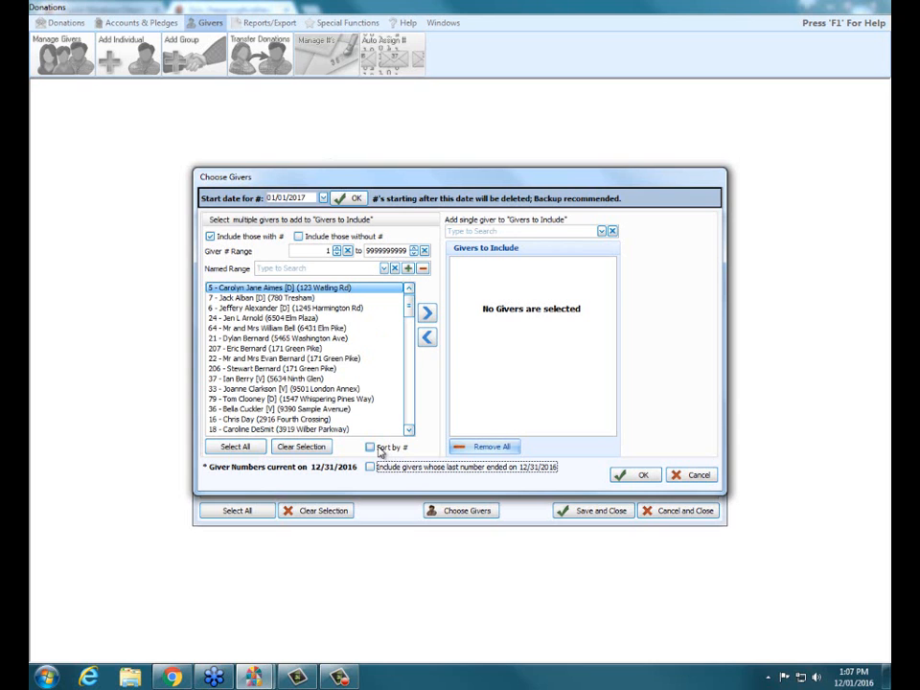
pyautogui.click(385, 448)
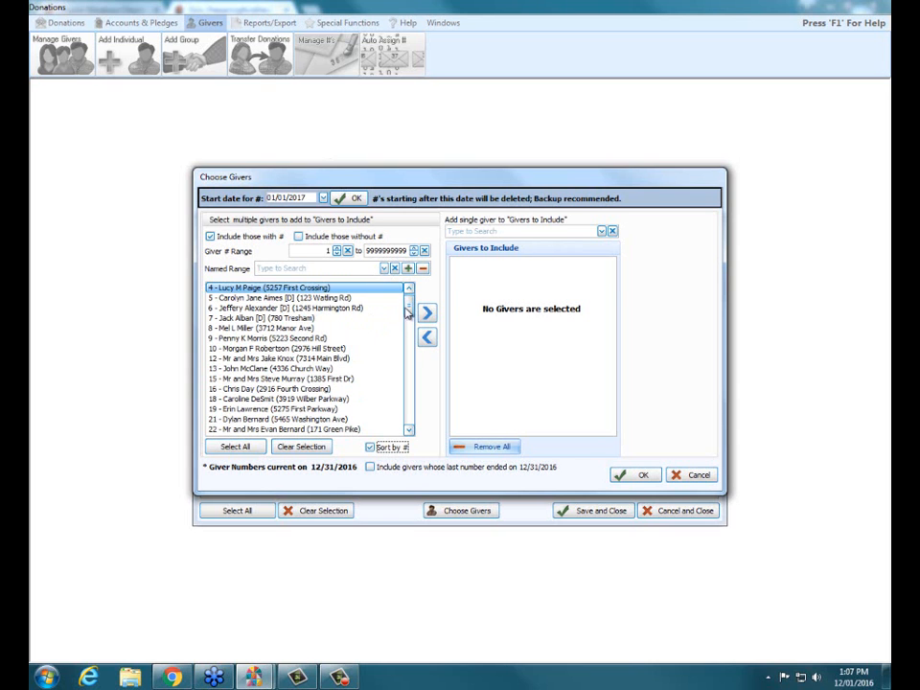
# Add all listed givers to Givers to Include and confirm the selection
pyautogui.moveTo(409, 304)
pyautogui.mouseDown()
pyautogui.moveTo(408, 422)
pyautogui.moveTo(410, 305)
pyautogui.mouseUp()
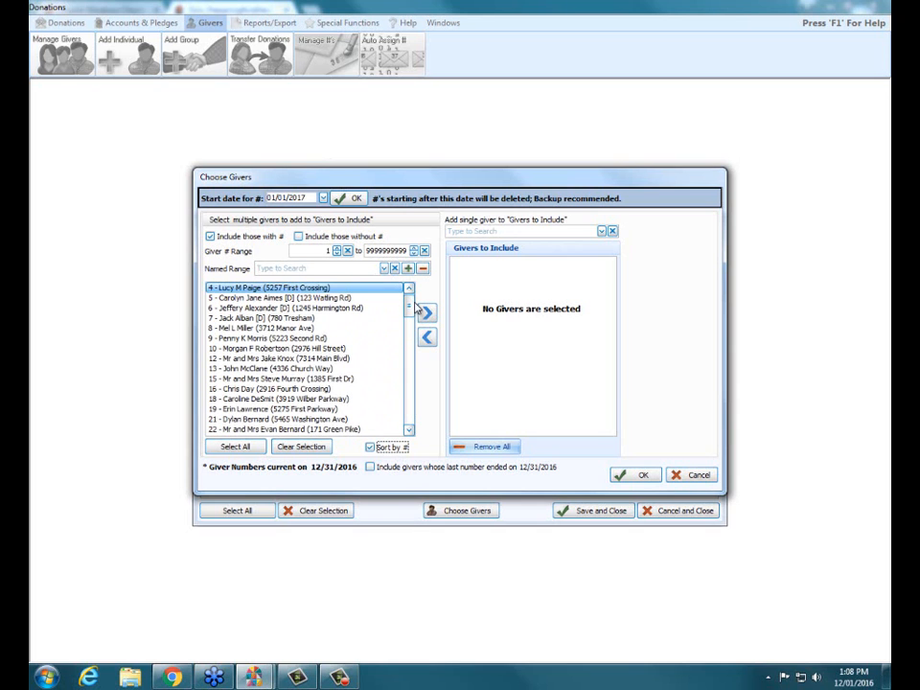
pyautogui.click(245, 447)
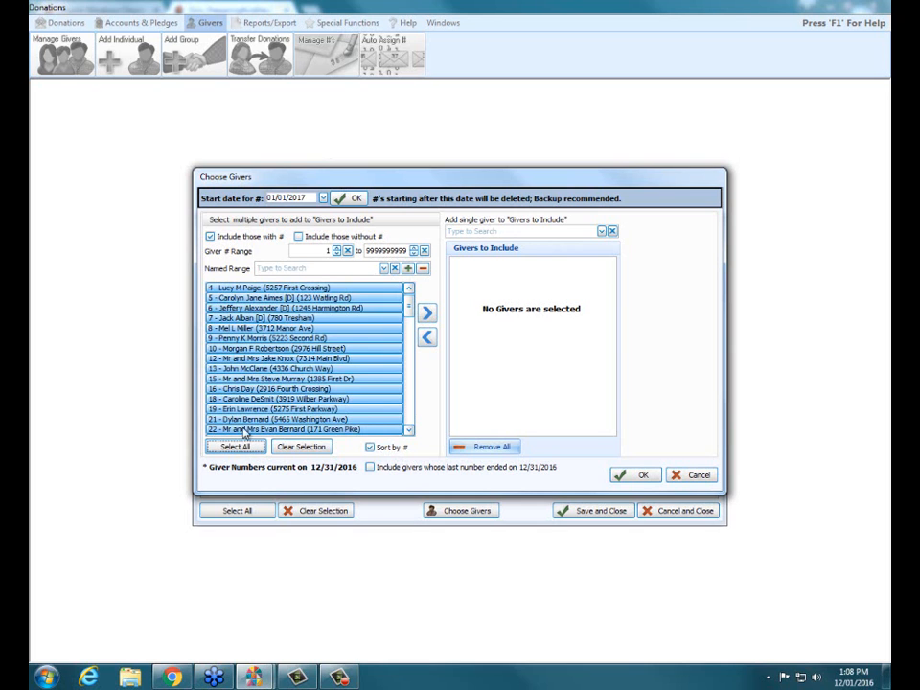
pyautogui.click(427, 316)
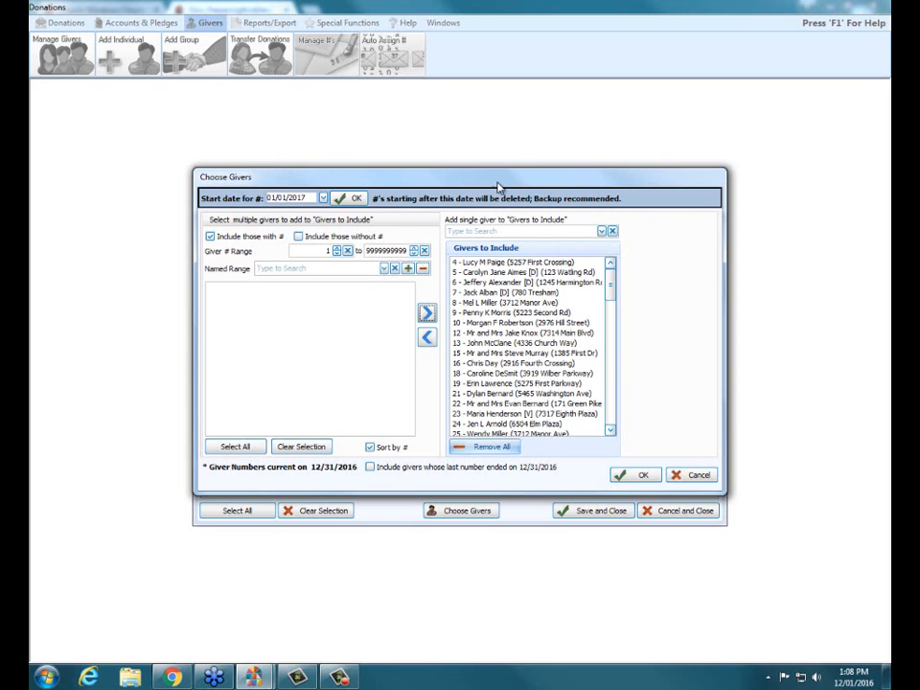
pyautogui.click(628, 479)
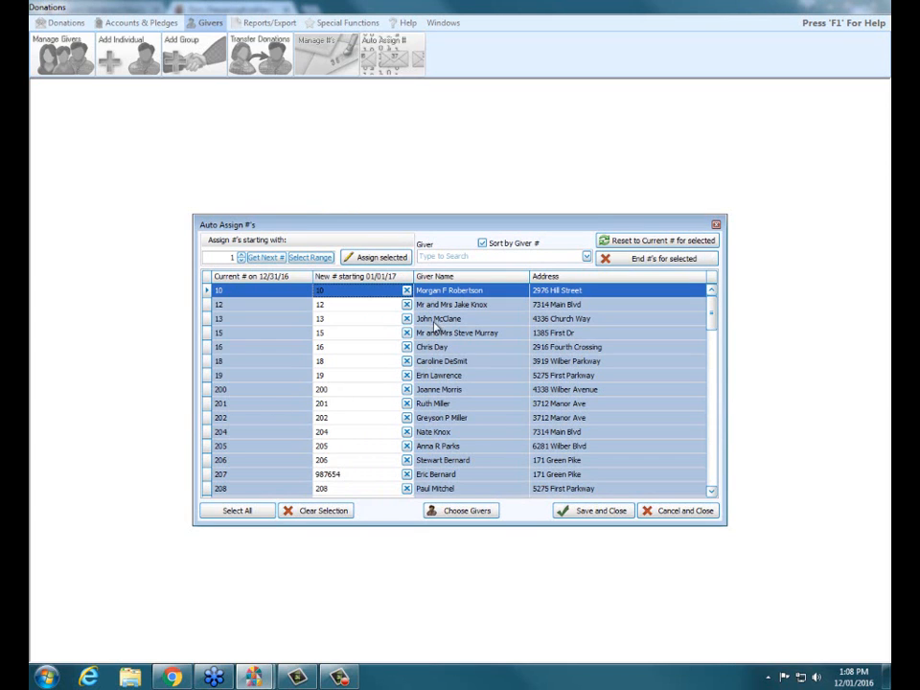
# Assign sequential new numbers starting with 1 to all included givers in giver-name order, and save the assignments
pyautogui.click(437, 279)
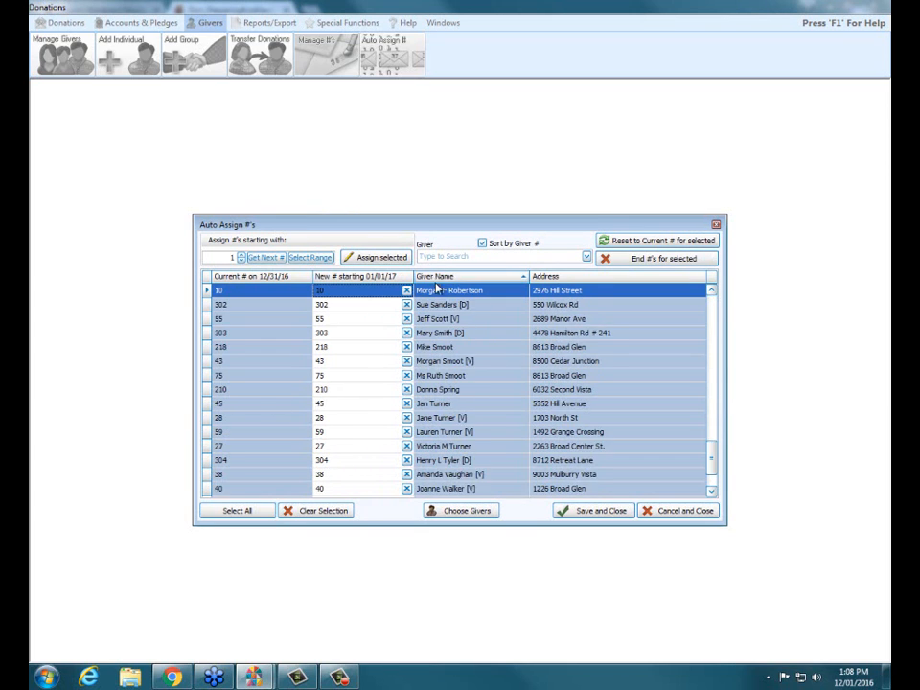
pyautogui.moveTo(712, 467); pyautogui.dragTo(712, 293)
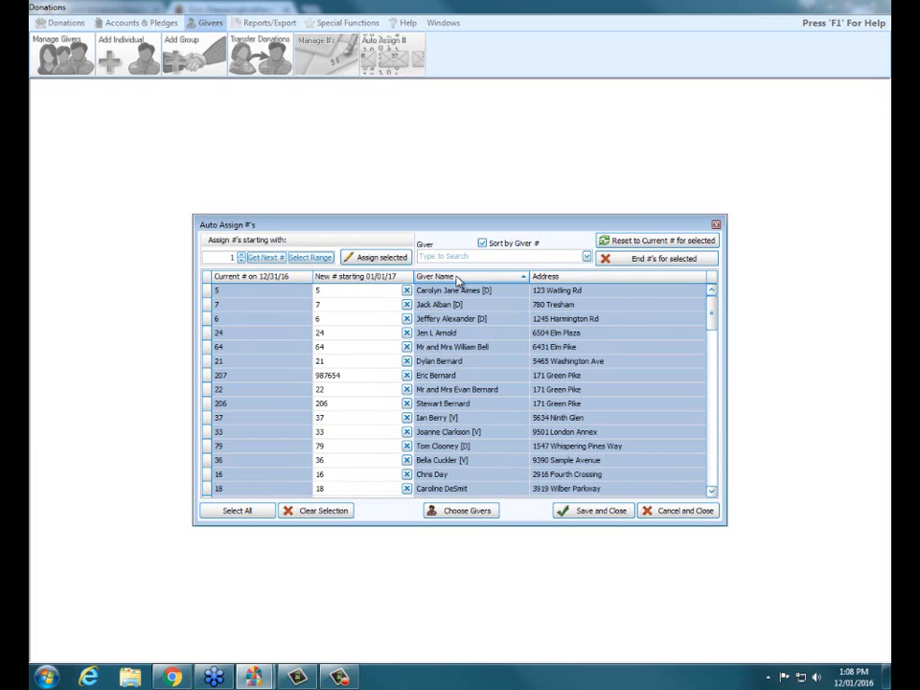
pyautogui.click(240, 511)
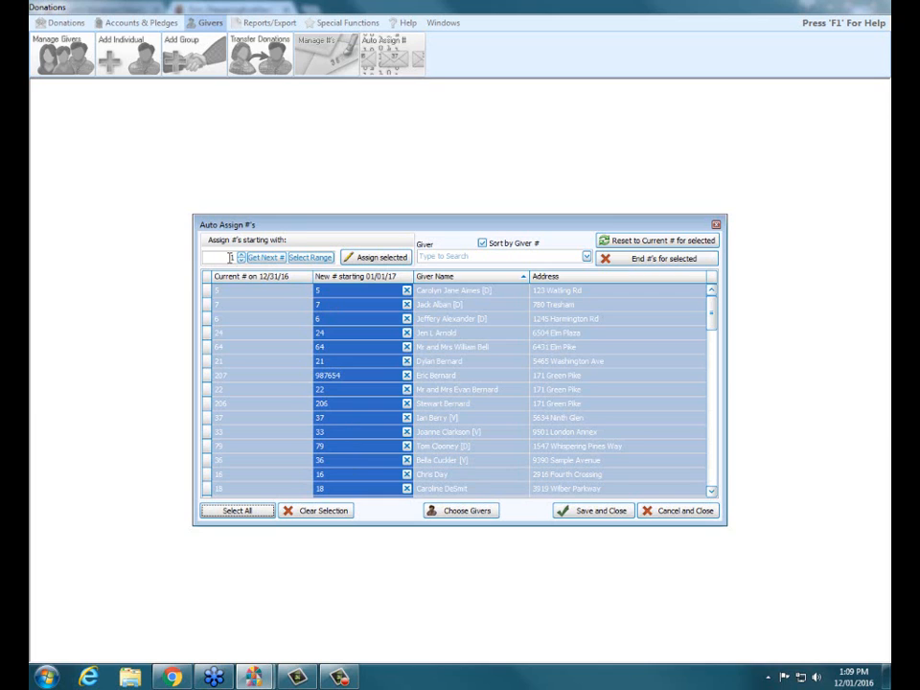
pyautogui.click(391, 261)
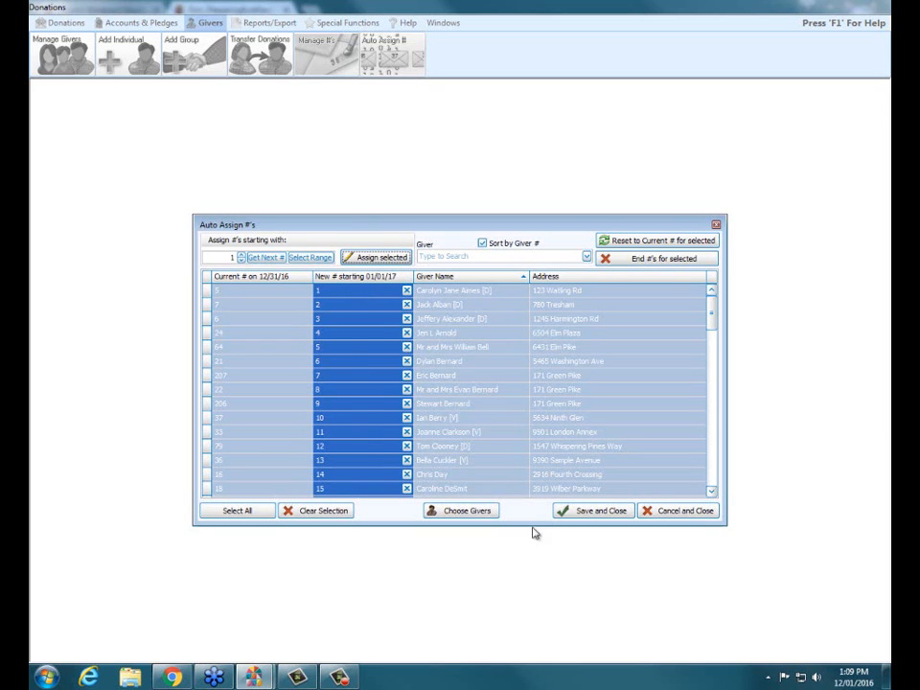
pyautogui.scroll(-20, 712, 488)
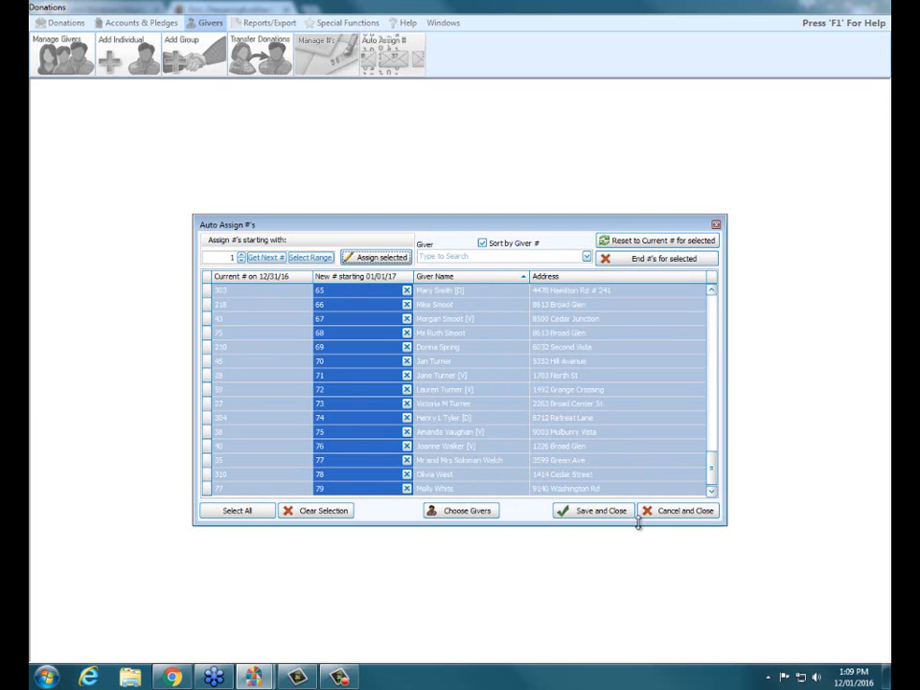
pyautogui.click(626, 516)
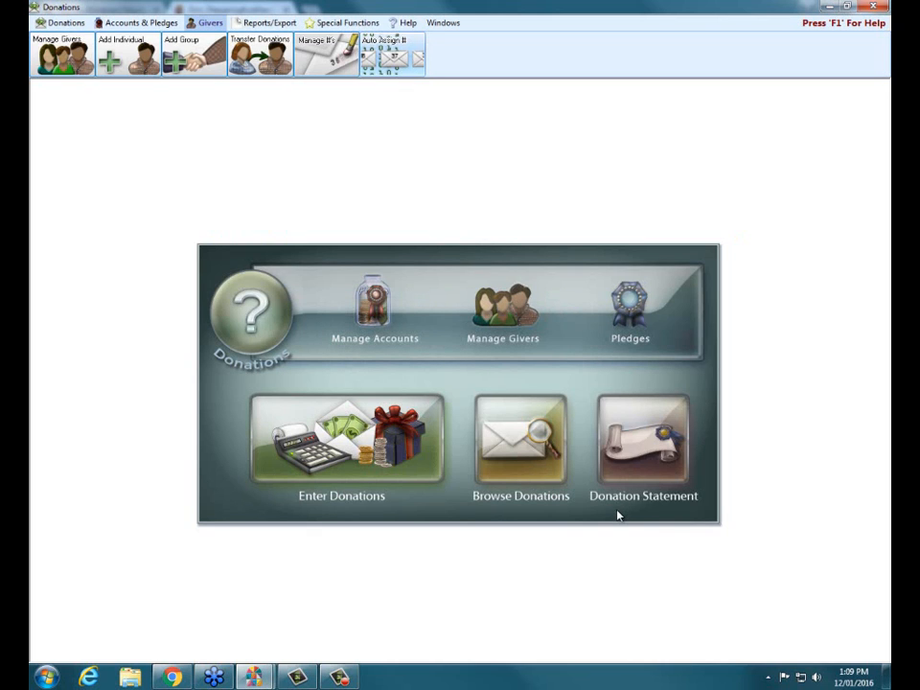
# Review the newly assigned giver numbers in Manage #'s, showing only Future numbers, and close the list
pyautogui.click(326, 55)
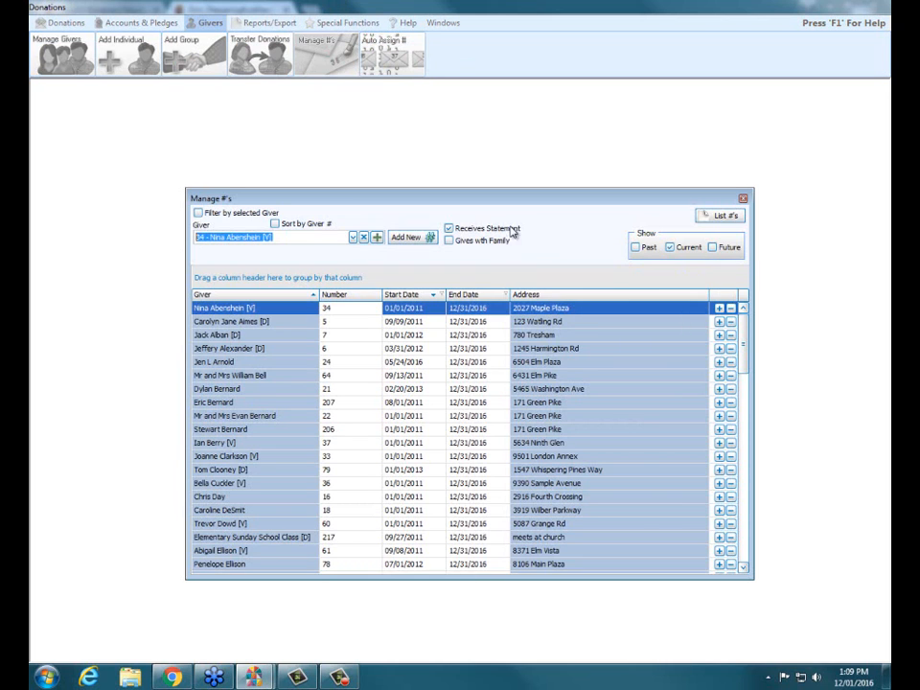
pyautogui.click(713, 248)
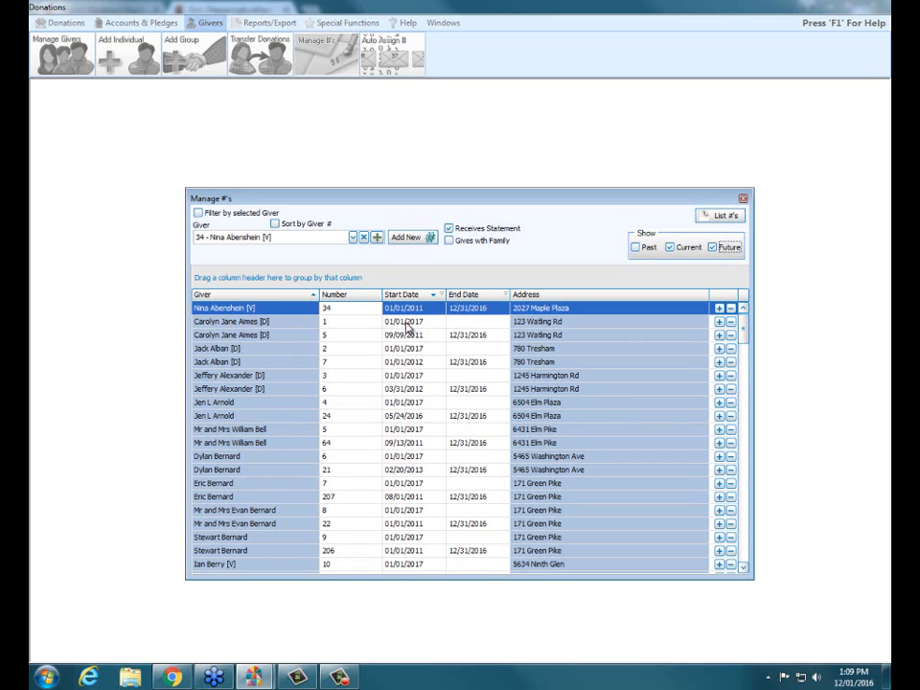
pyautogui.click(670, 248)
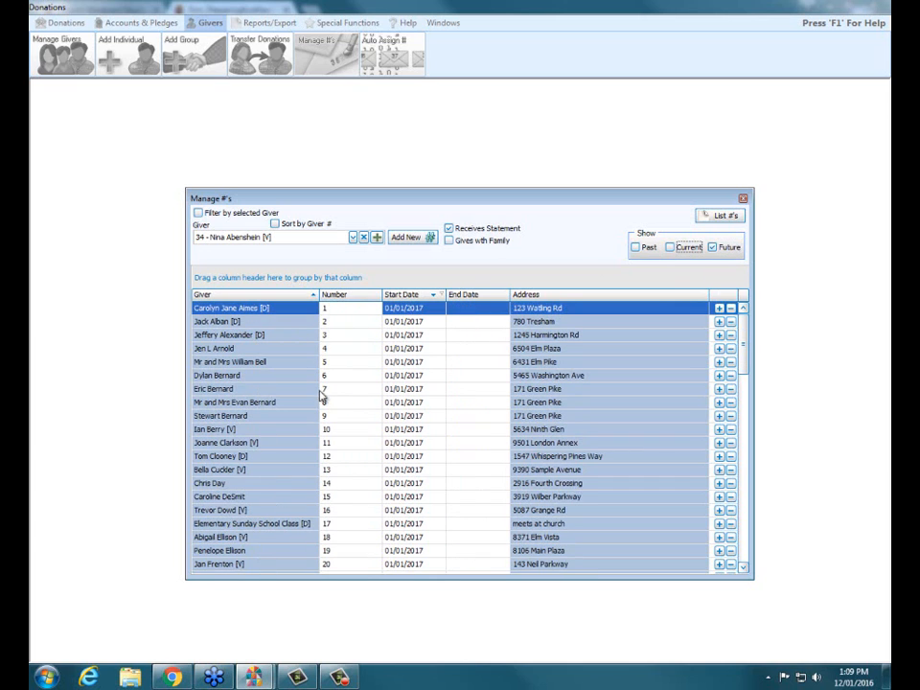
pyautogui.click(393, 307)
pyautogui.click(744, 199)
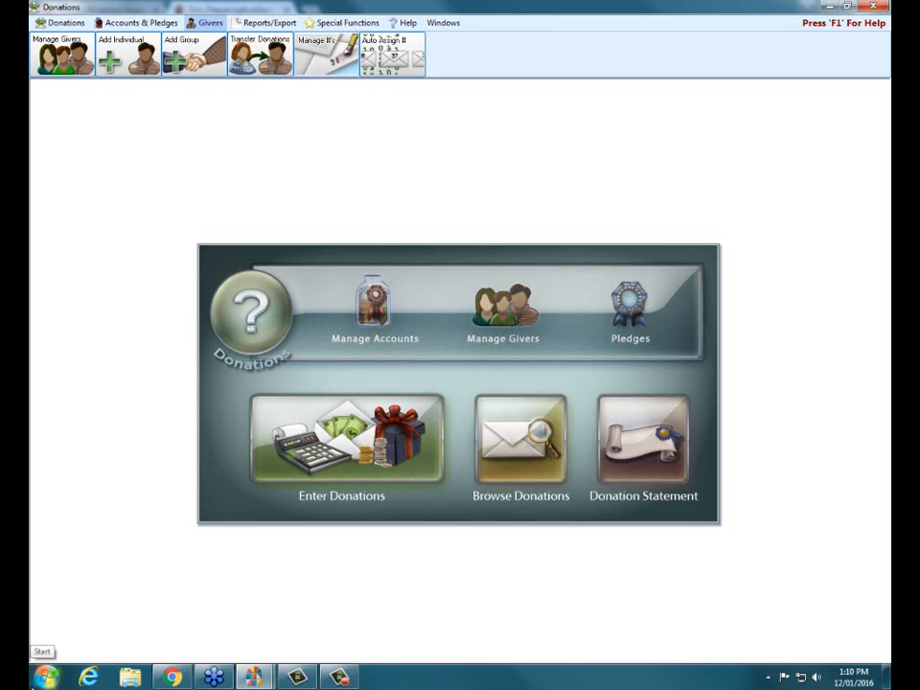
# Switch to Chrome, read the Create Labels for Giver Envelopes instructions in the PDF, and return to Donations
pyautogui.click(171, 677)
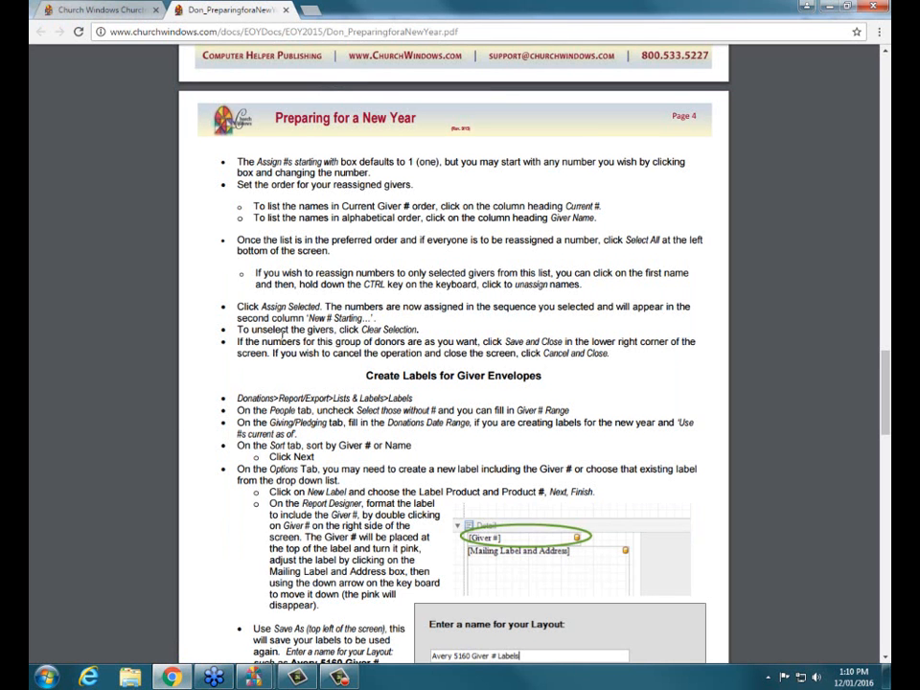
pyautogui.scroll(-4, 448, 318)
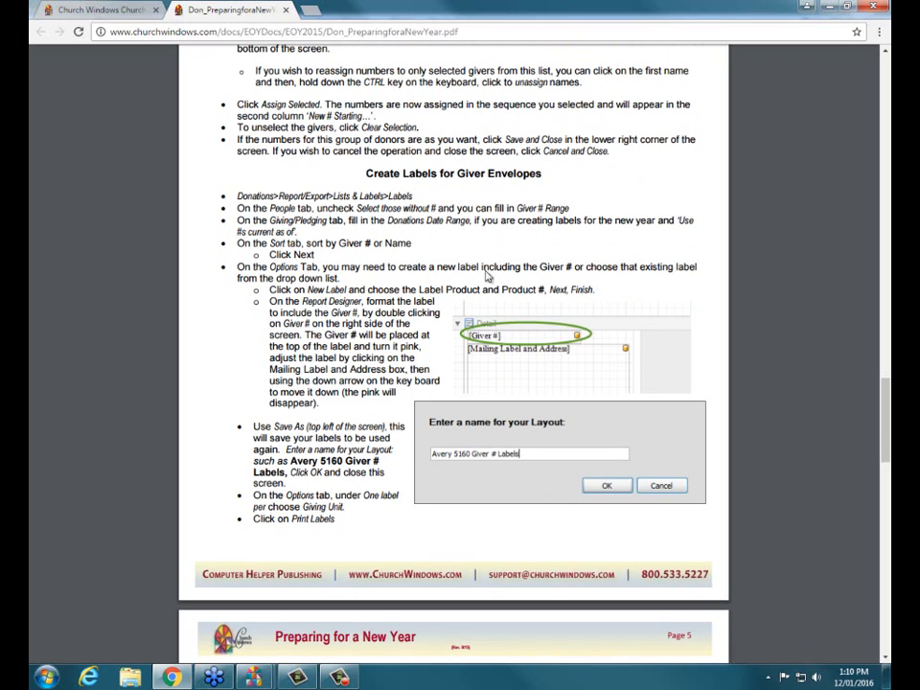
pyautogui.moveTo(256, 677)
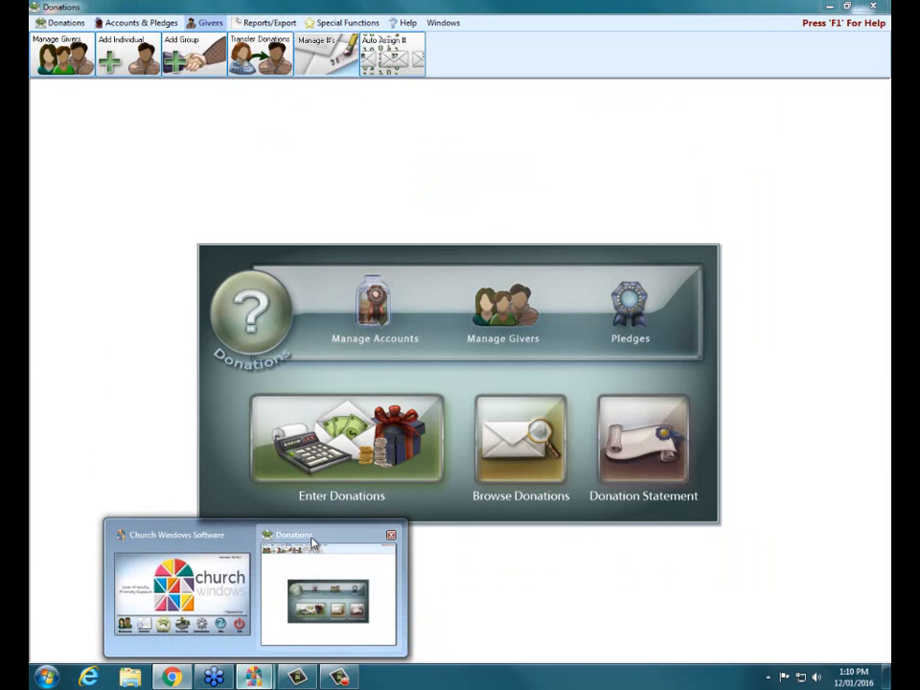
pyautogui.click(313, 544)
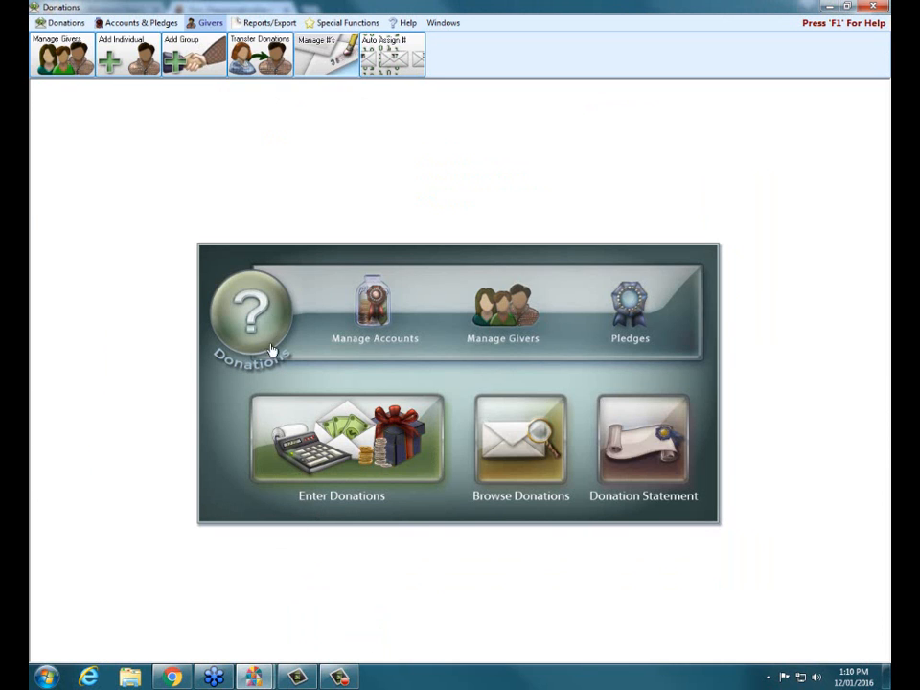
# Start a Labels run that excludes givers without a number and includes Membership Groups, Donations Individuals and Donations Groups
pyautogui.click(287, 23)
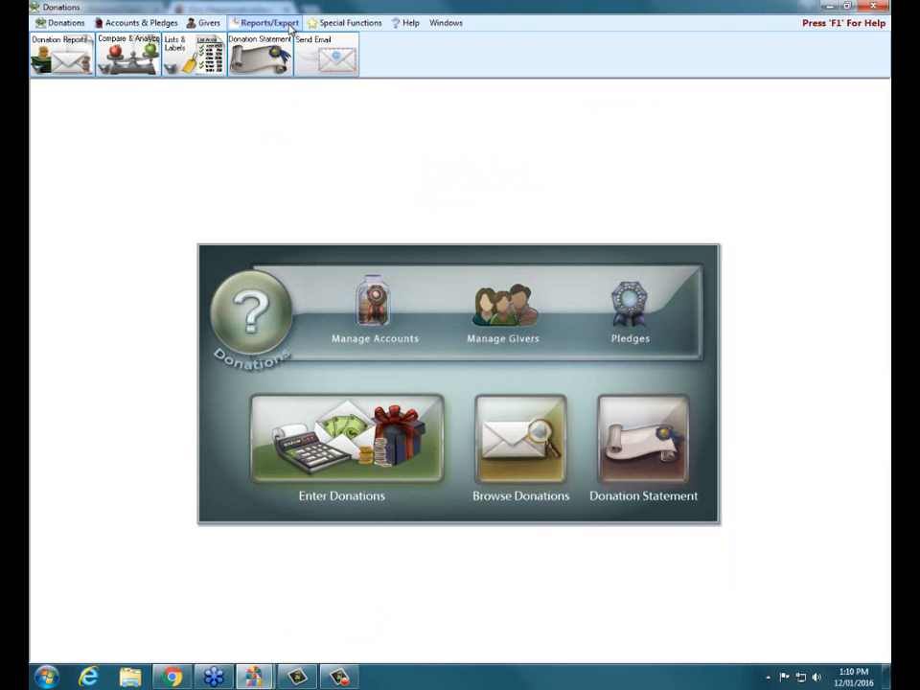
pyautogui.click(187, 60)
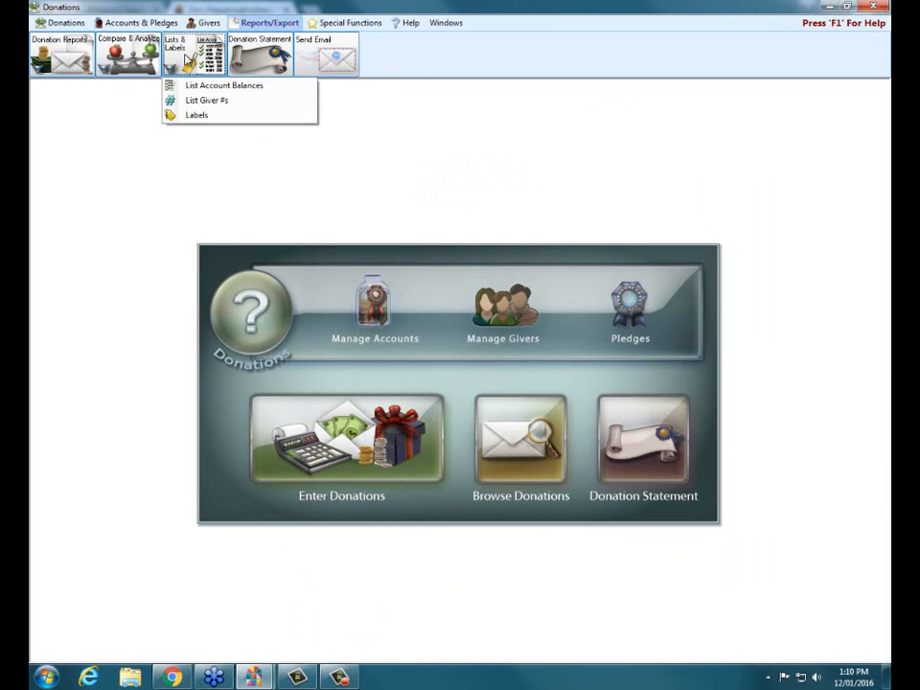
pyautogui.click(188, 114)
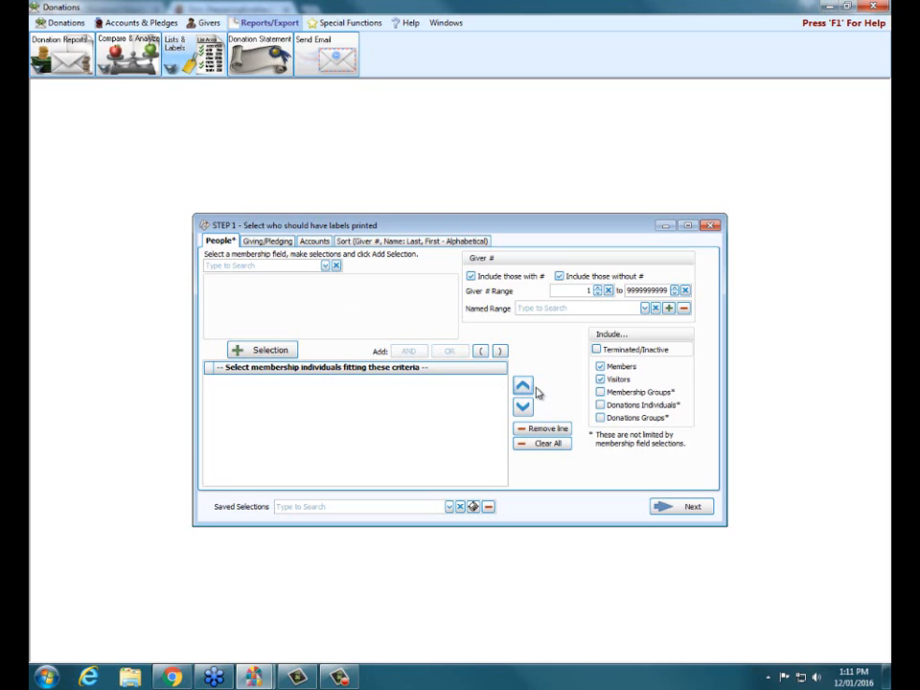
pyautogui.click(561, 277)
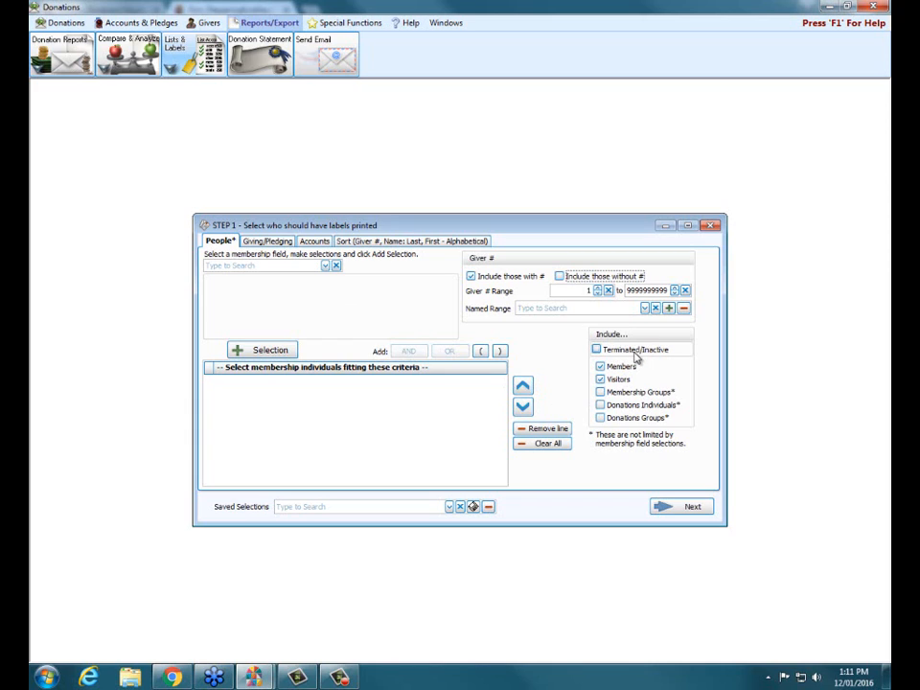
pyautogui.click(601, 393)
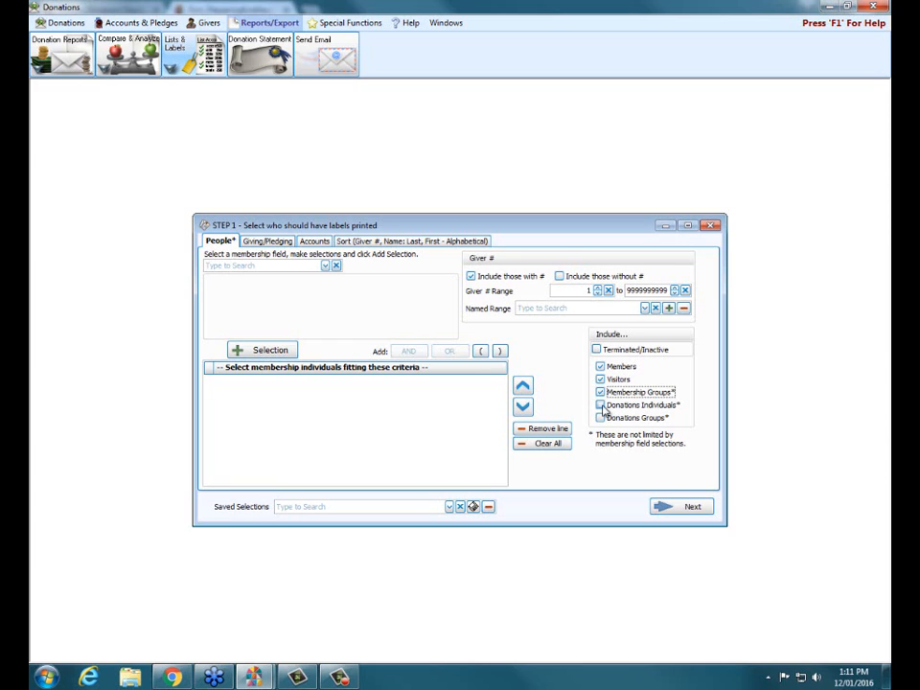
pyautogui.click(602, 406)
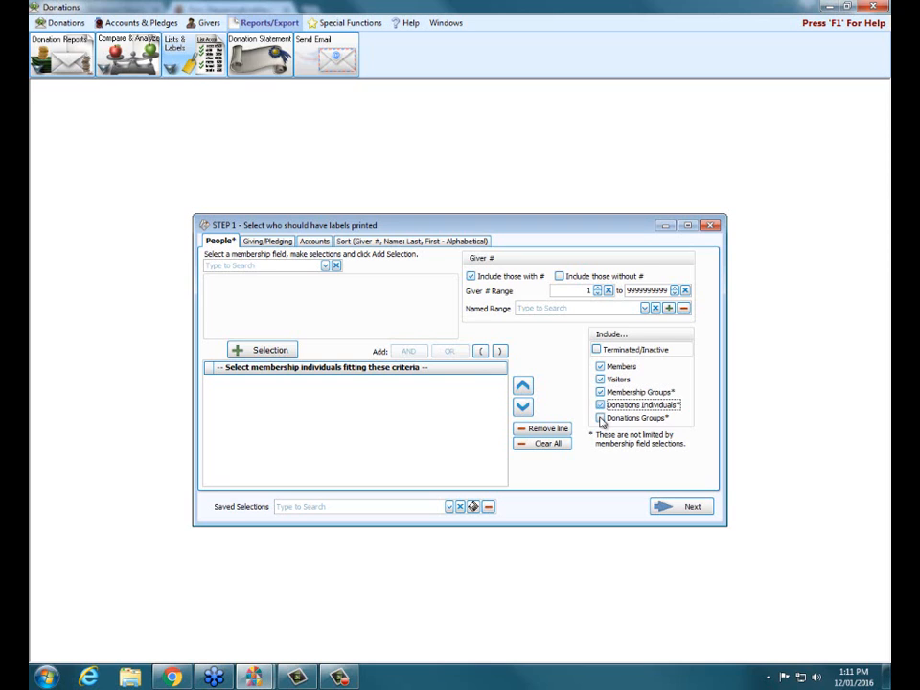
pyautogui.click(602, 418)
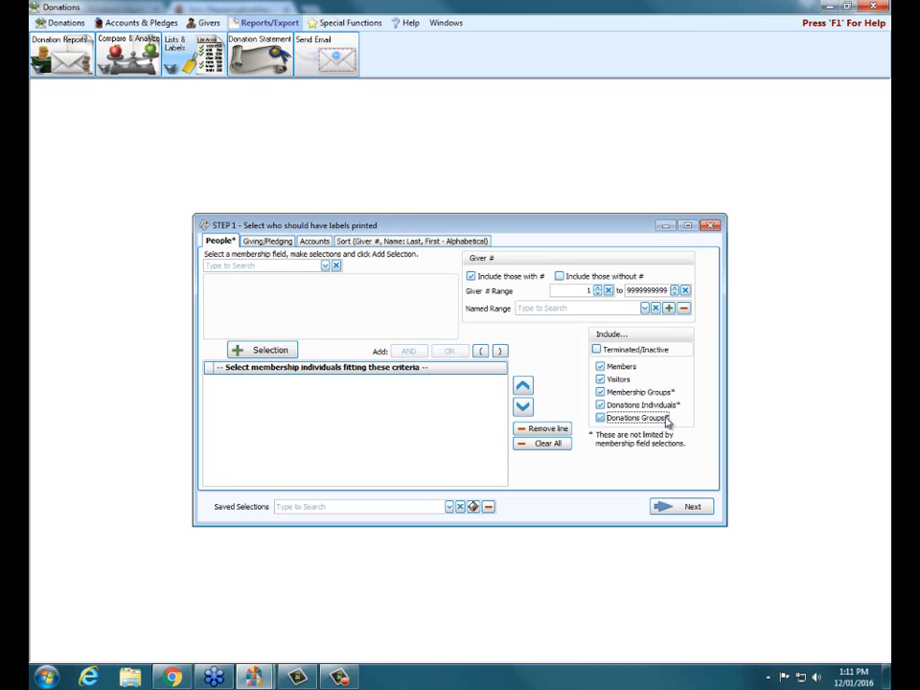
# Set the labels' giver numbers to be current as of 01/01/2017
pyautogui.click(264, 241)
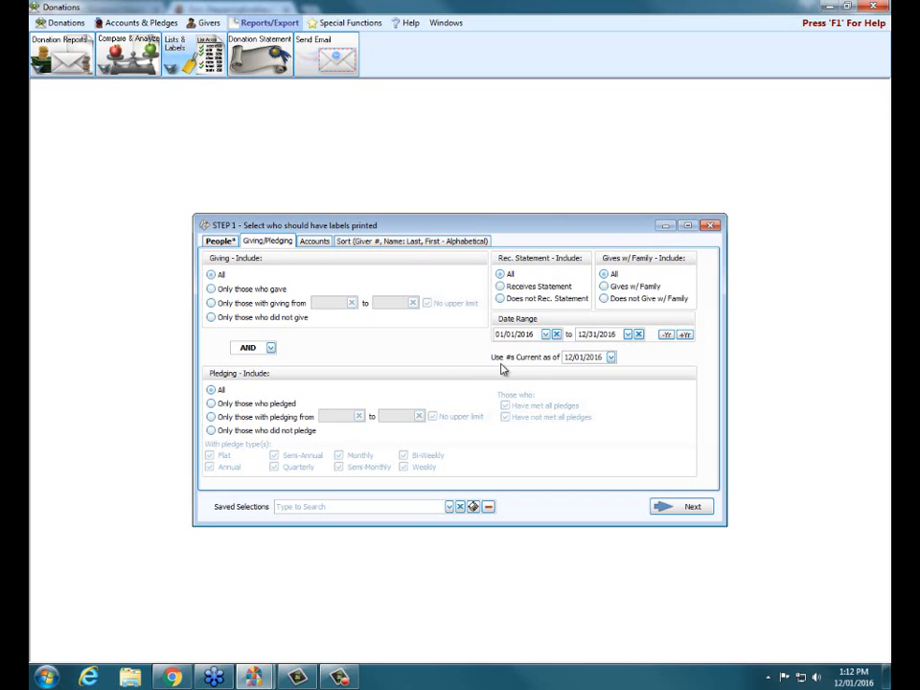
pyautogui.click(611, 358)
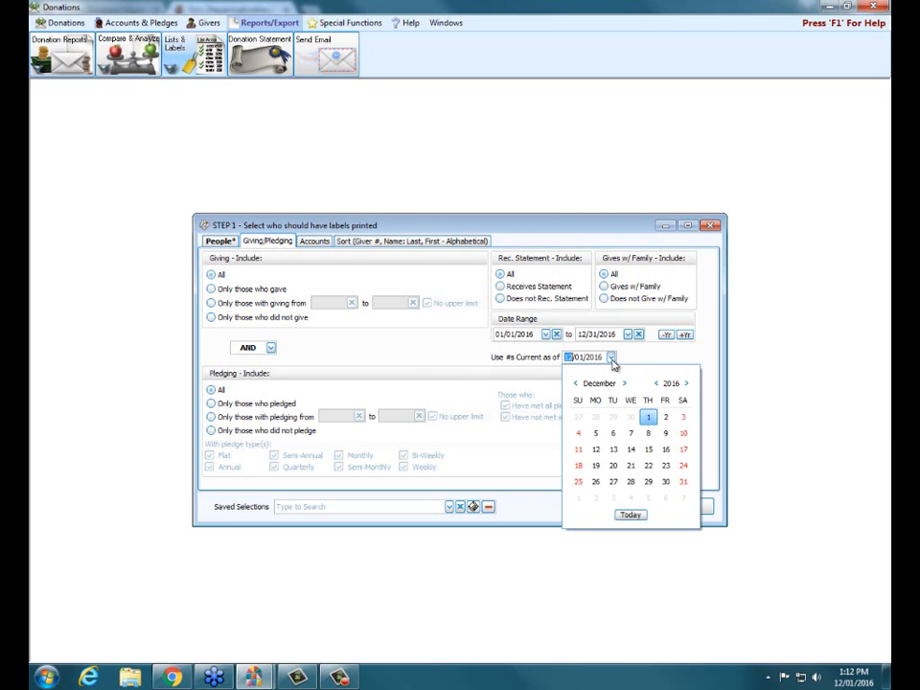
pyautogui.click(579, 498)
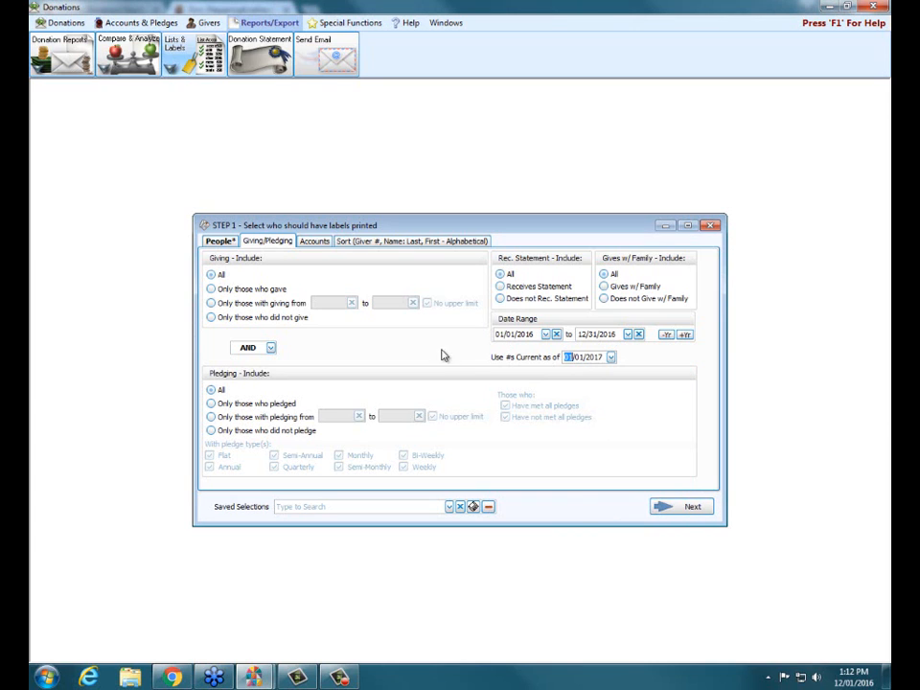
# Choose Giver # as the first sort field for the labels and continue to the label layout selection
pyautogui.click(360, 243)
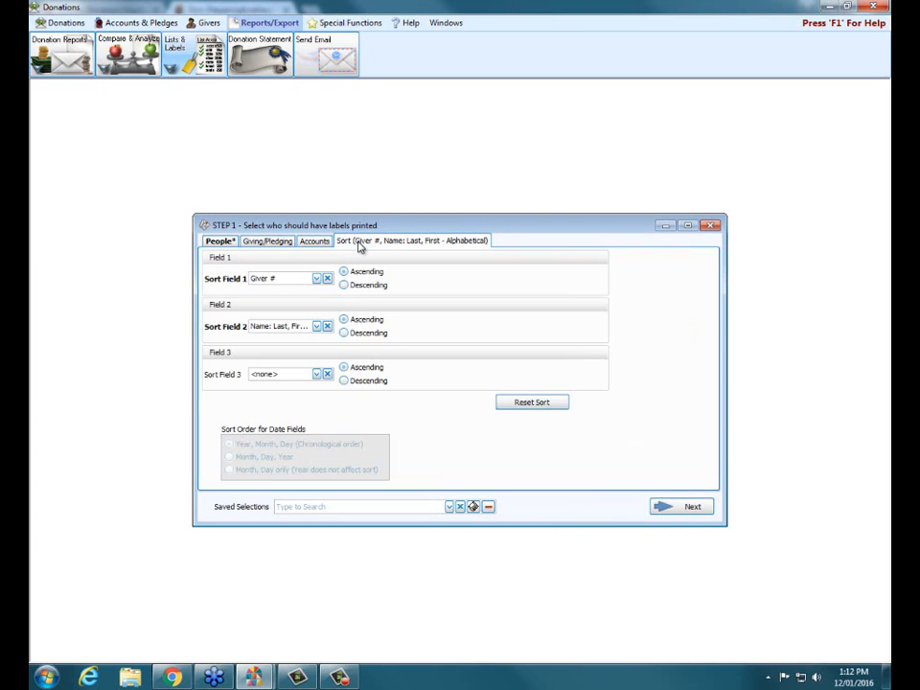
pyautogui.click(316, 279)
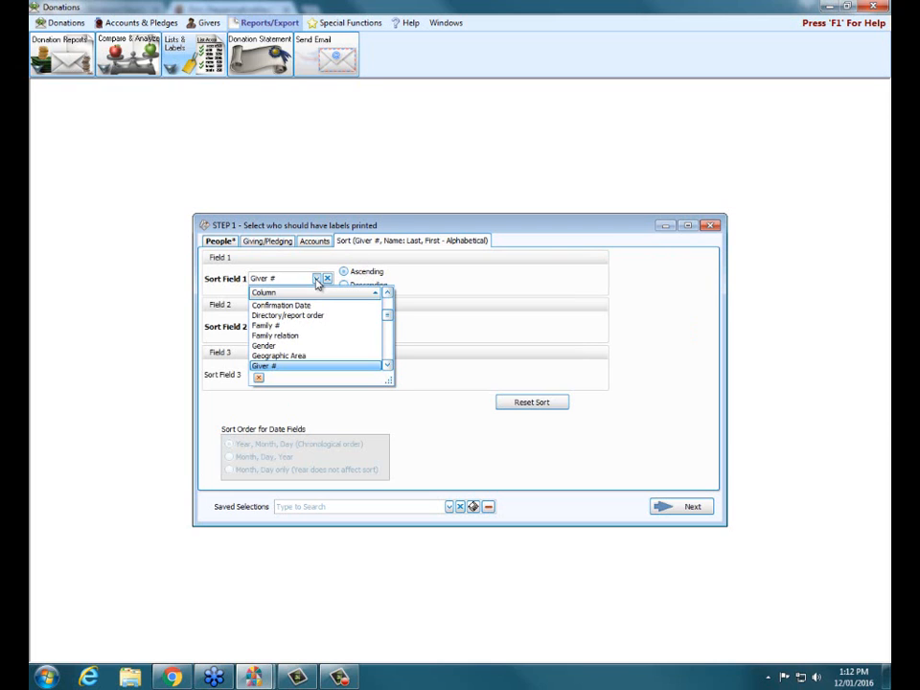
pyautogui.click(281, 367)
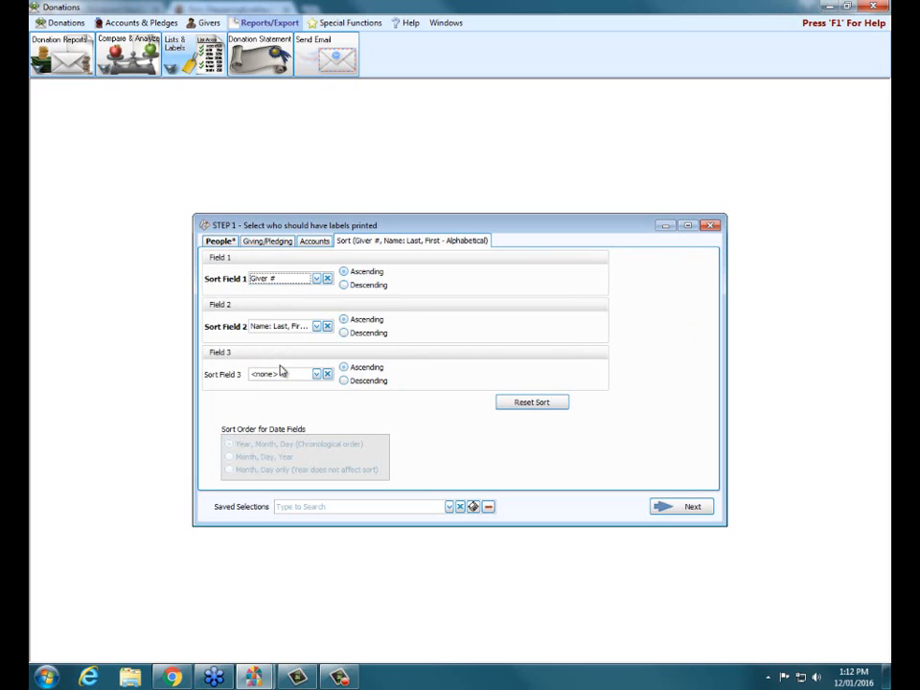
pyautogui.click(316, 279)
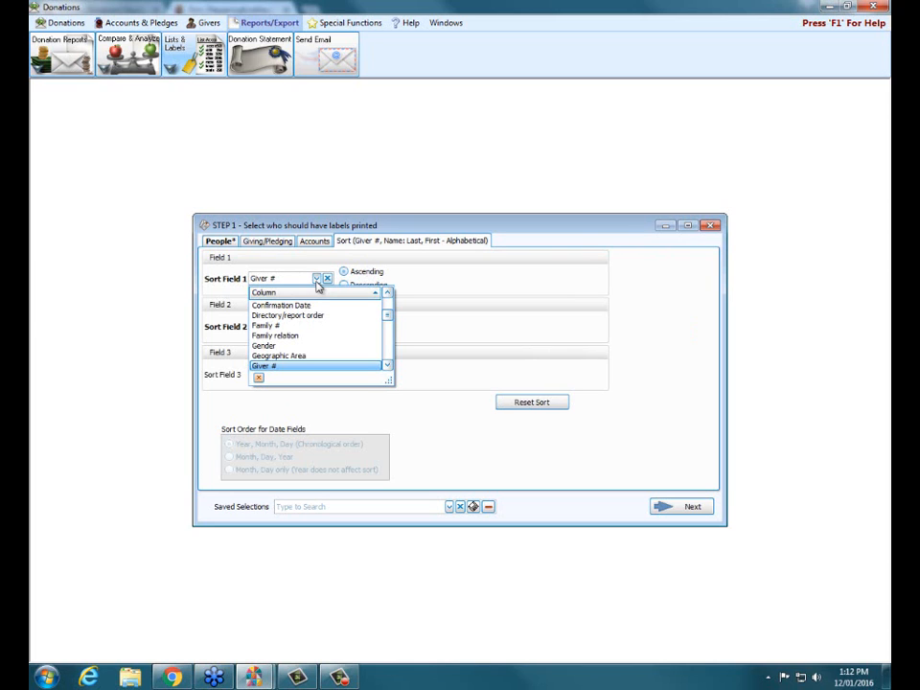
pyautogui.click(295, 366)
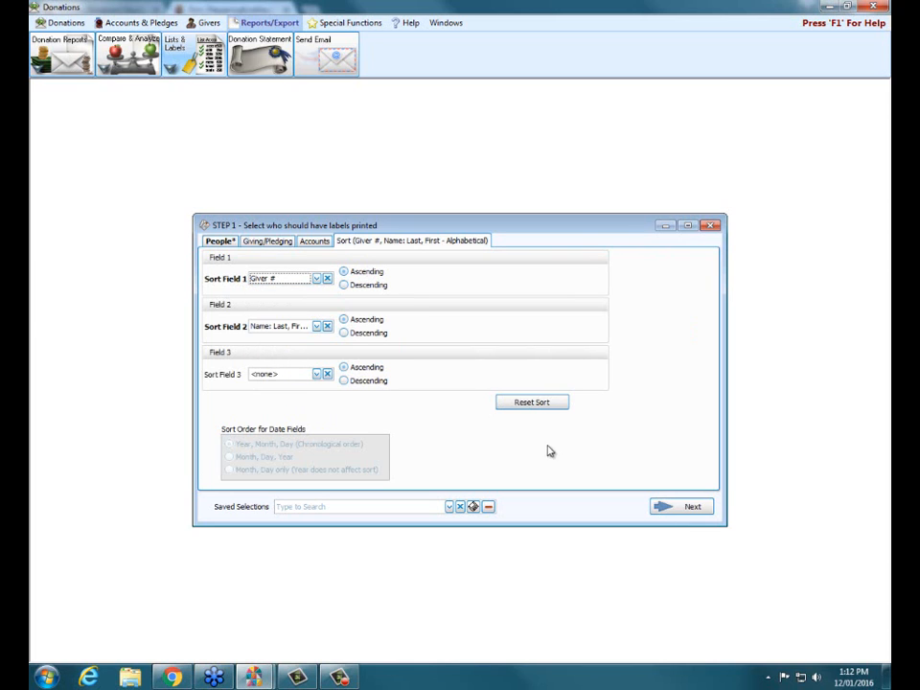
pyautogui.click(681, 506)
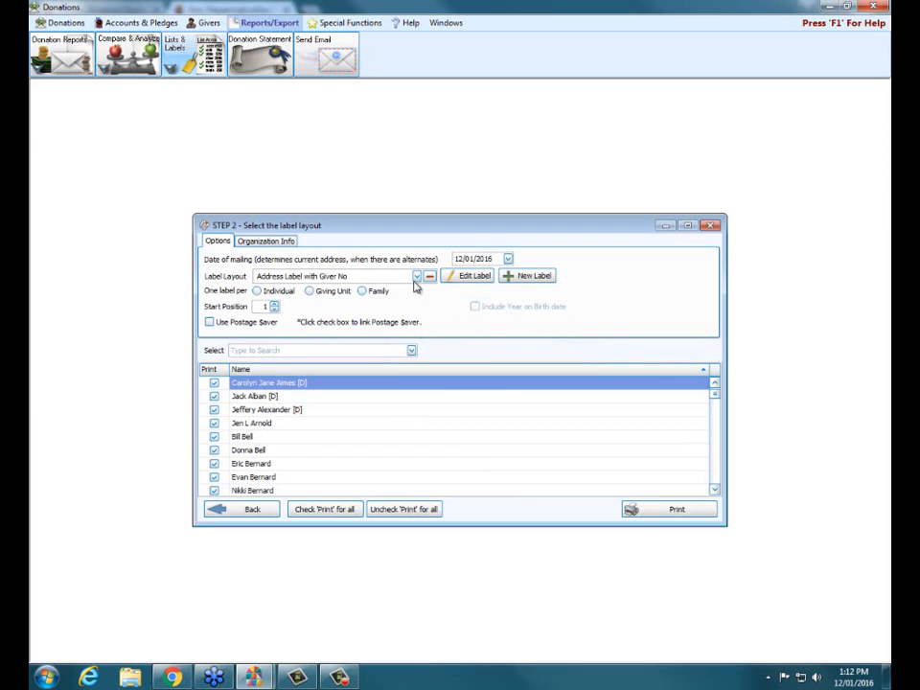
# Examine the Address Label with Giver No layout in Report Designer and close it without saving
pyautogui.click(417, 276)
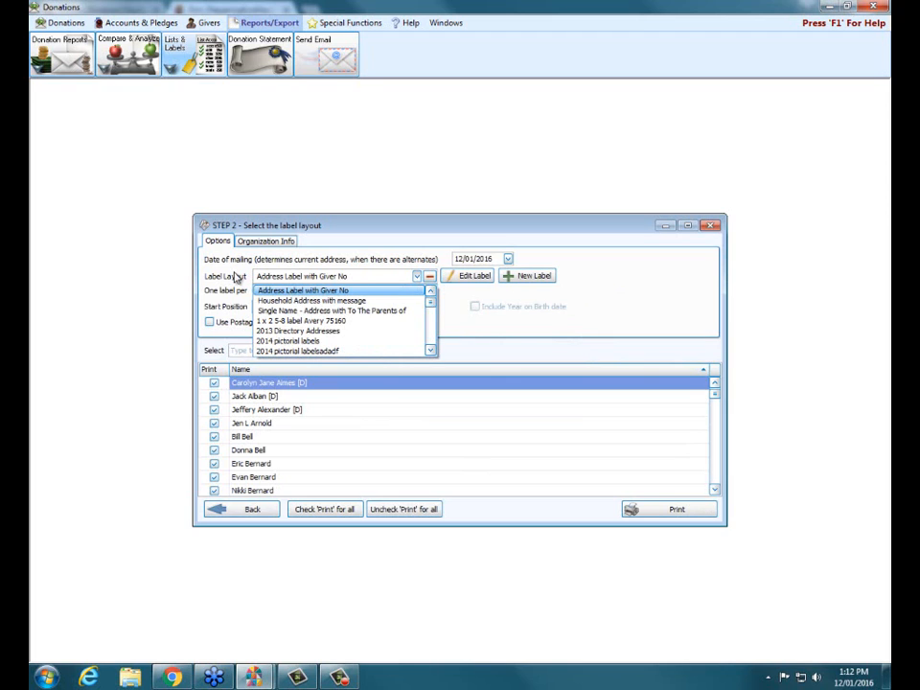
pyautogui.click(294, 293)
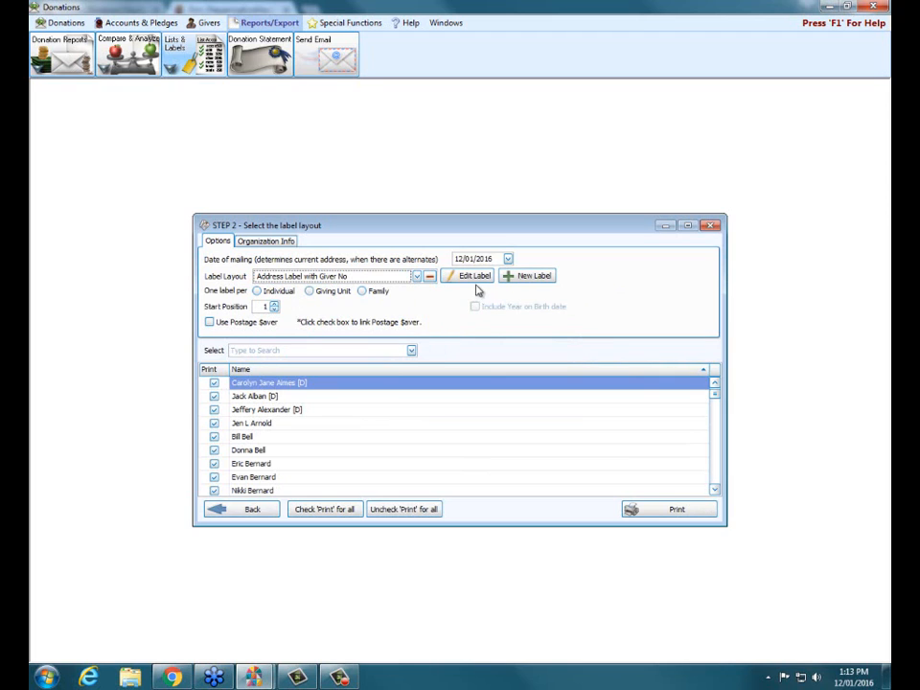
pyautogui.click(474, 278)
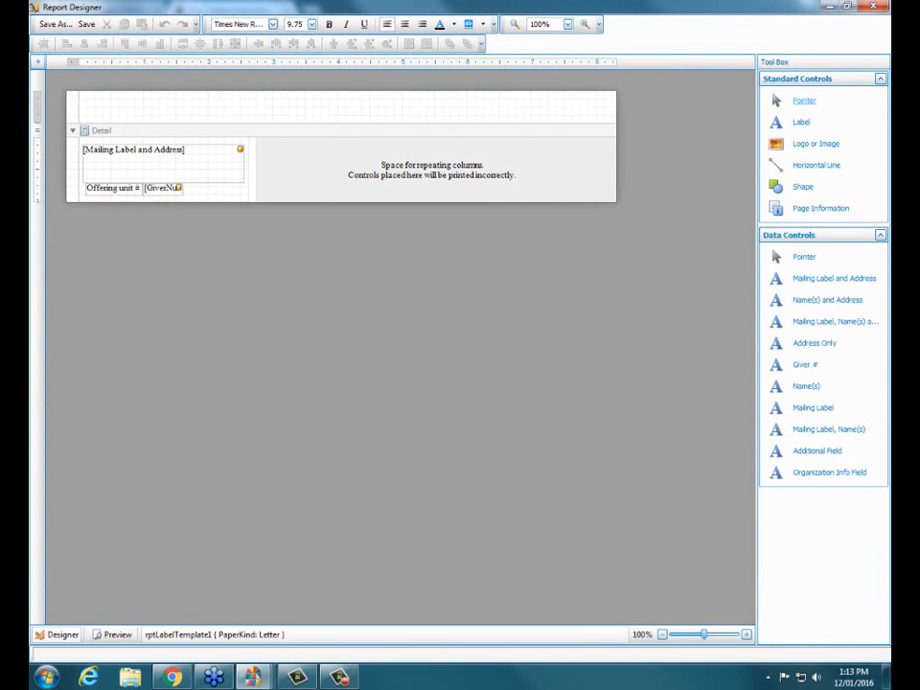
pyautogui.click(881, 7)
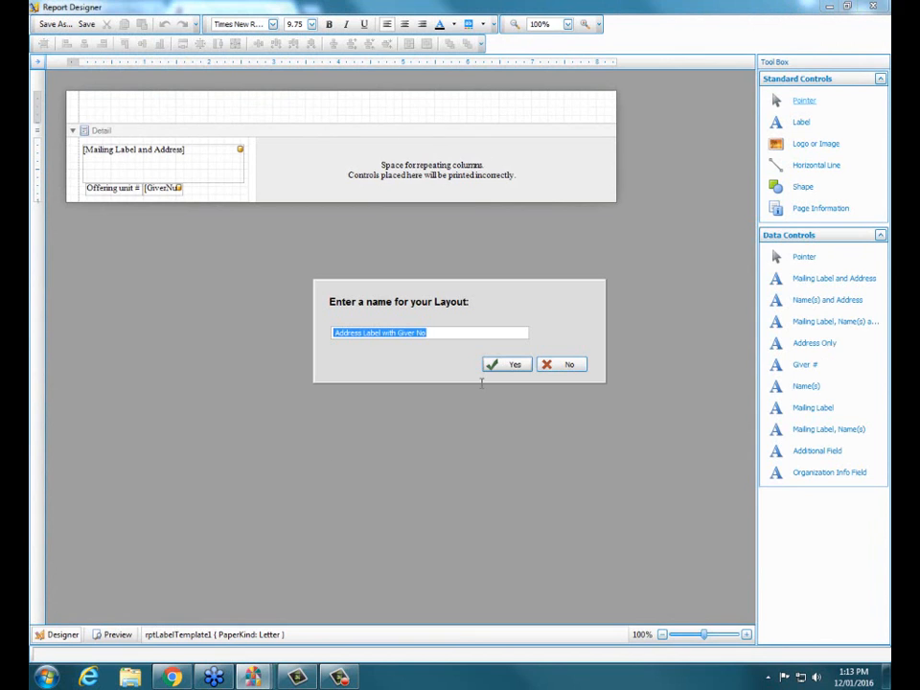
pyautogui.click(568, 364)
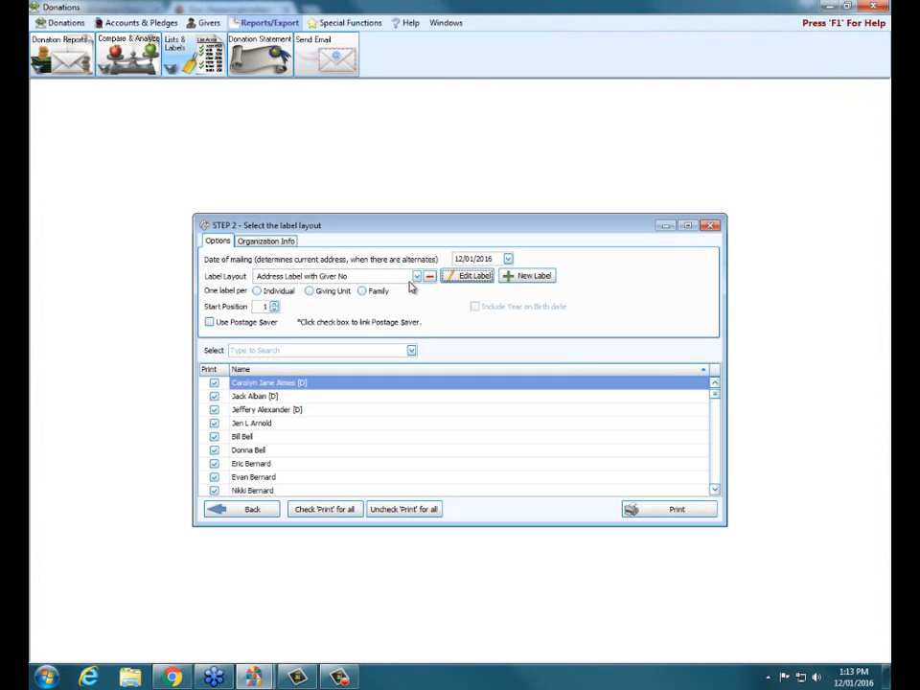
# Choose the 5160 Address Household Label layout and open it for editing in Report Designer
pyautogui.click(417, 276)
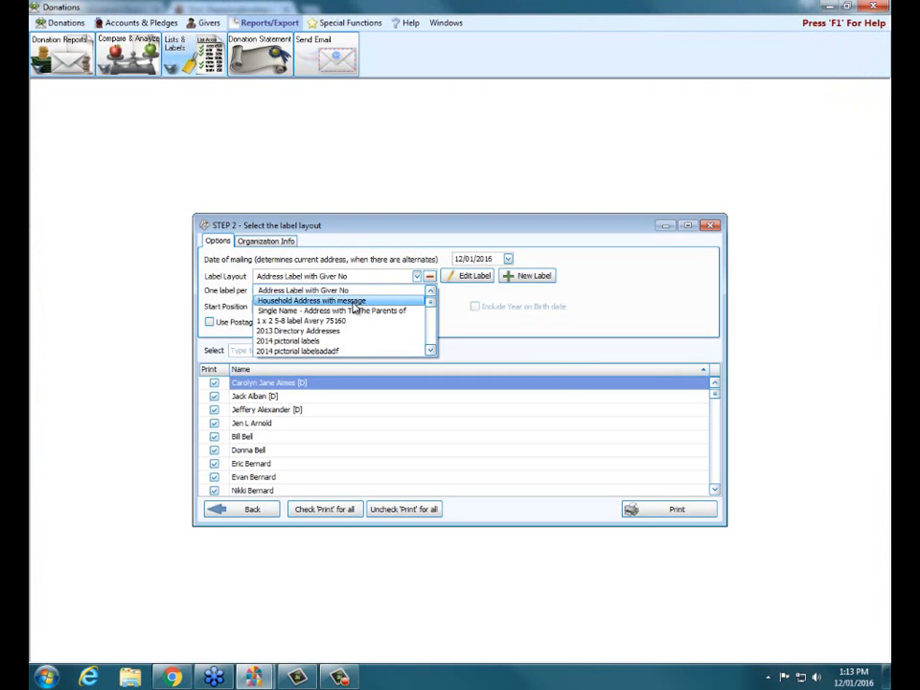
pyautogui.scroll(-2, 356, 307)
pyautogui.scroll(-1, 355, 307)
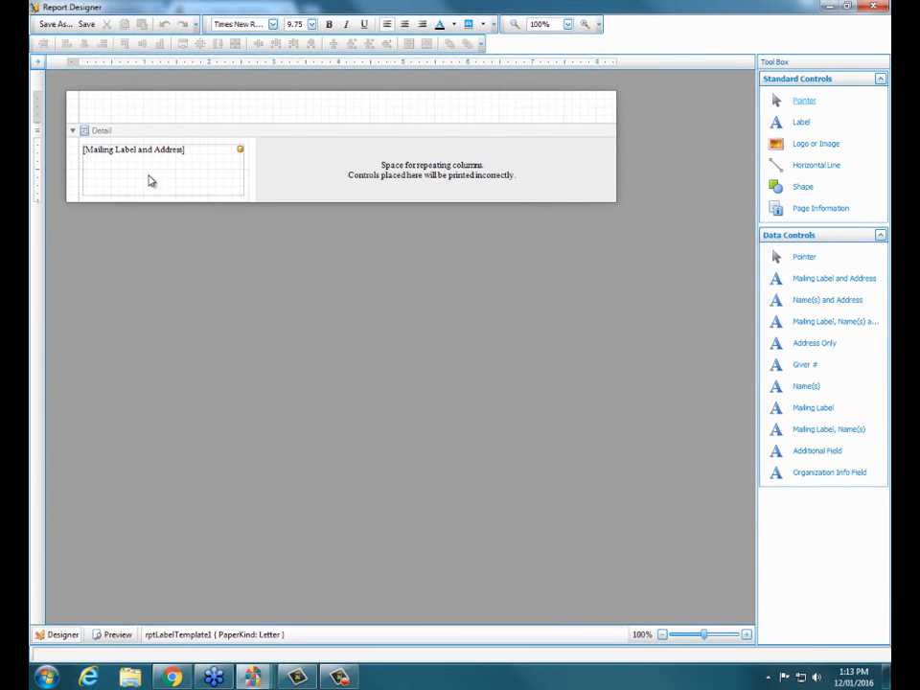
# Shrink the Mailing Label and Address field from its top edge to a height of 65 and place a Giver # field above it
pyautogui.click(174, 174)
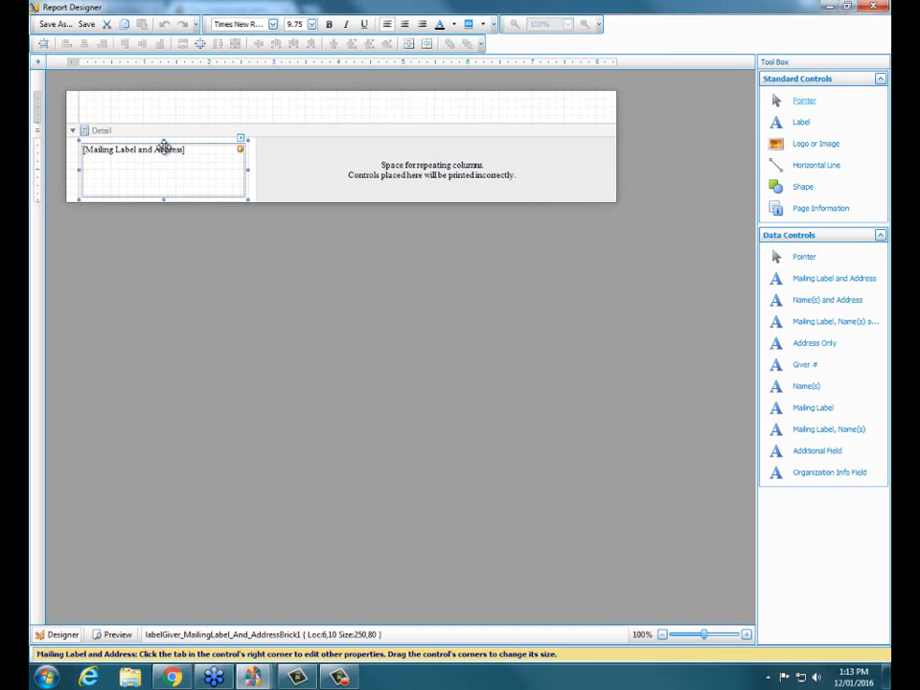
pyautogui.moveTo(164, 141); pyautogui.dragTo(167, 153)
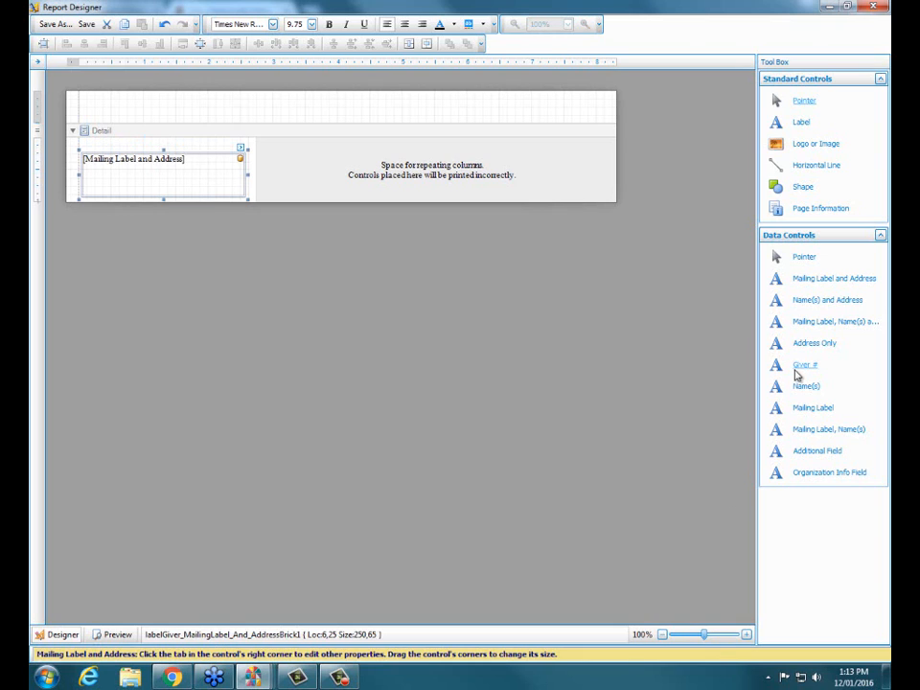
pyautogui.moveTo(798, 375); pyautogui.dragTo(142, 151)
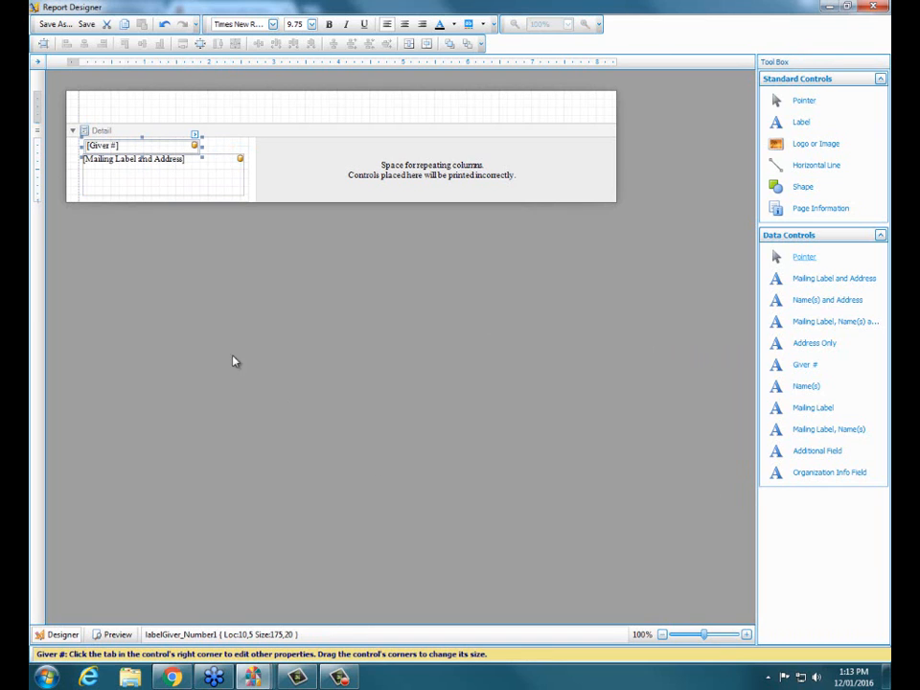
# Save the edited label as a new layout named "Household Label with giver number at top" and close the Report Designer
pyautogui.click(55, 24)
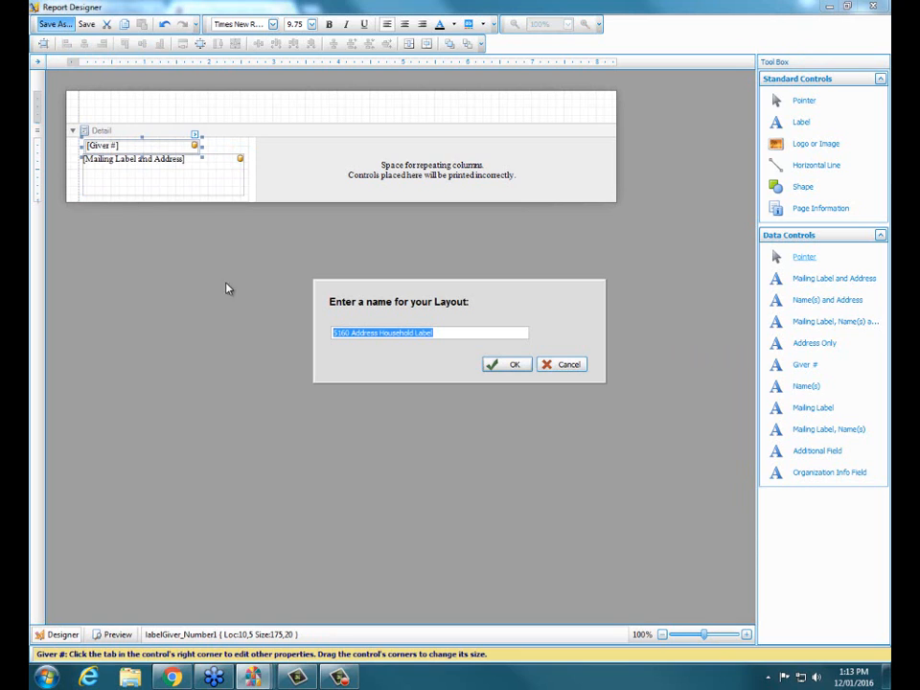
pyautogui.click(455, 334)
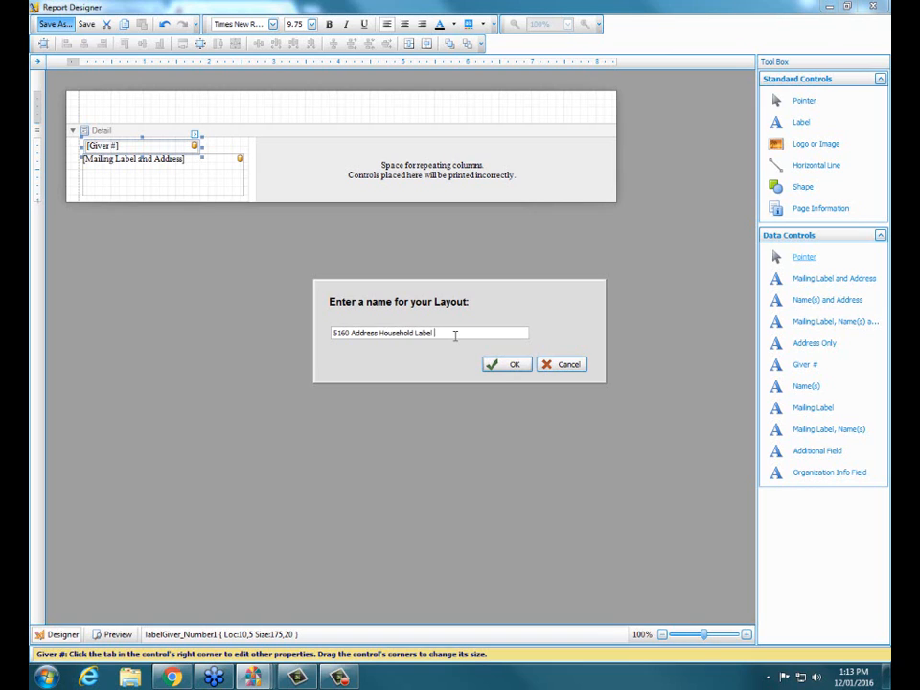
pyautogui.write('with giver number')
pyautogui.click(378, 333)
pyautogui.press('BackSpace')
pyautogui.press('BackSpace')
pyautogui.press('BackSpace')
pyautogui.press('BackSpace')
pyautogui.press('BackSpace')
pyautogui.press('BackSpace')
pyautogui.press('BackSpace')
pyautogui.press('BackSpace')
pyautogui.press('BackSpace')
pyautogui.press('BackSpace')
pyautogui.press('BackSpace')
pyautogui.press('BackSpace')
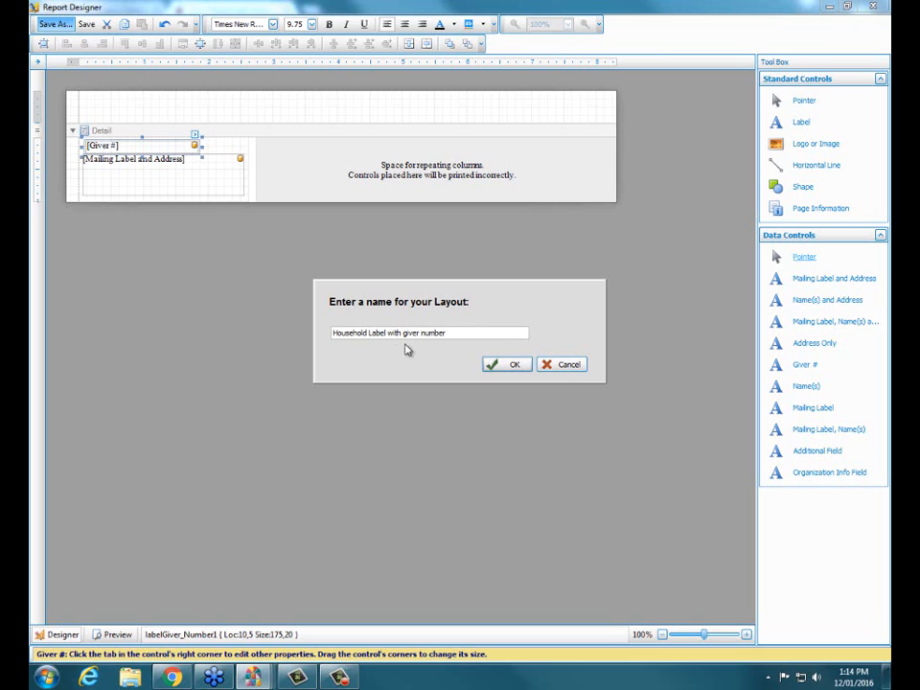
pyautogui.click(477, 333)
pyautogui.write('at top')
pyautogui.click(508, 364)
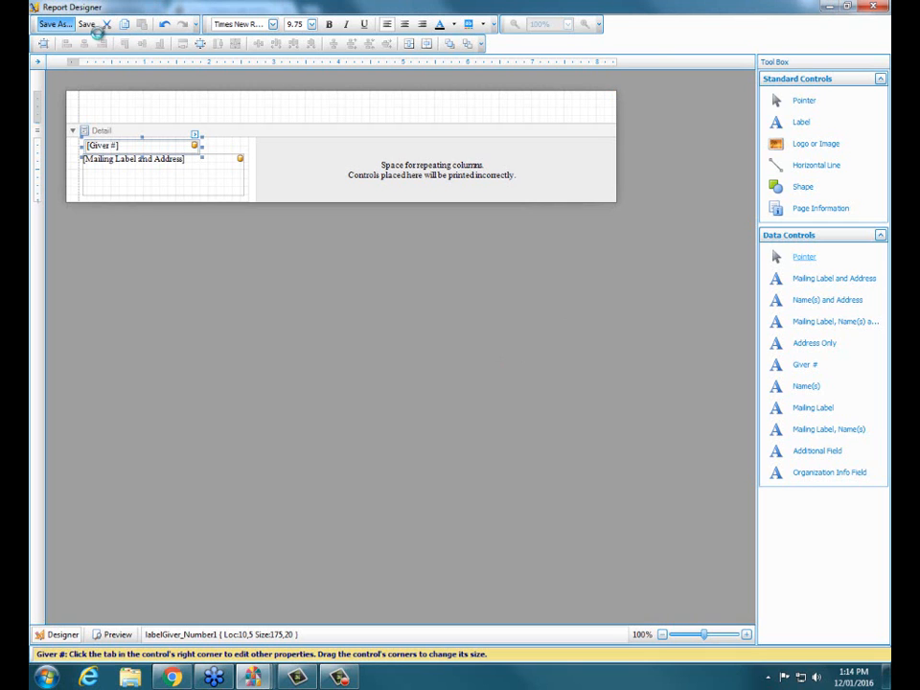
pyautogui.click(872, 8)
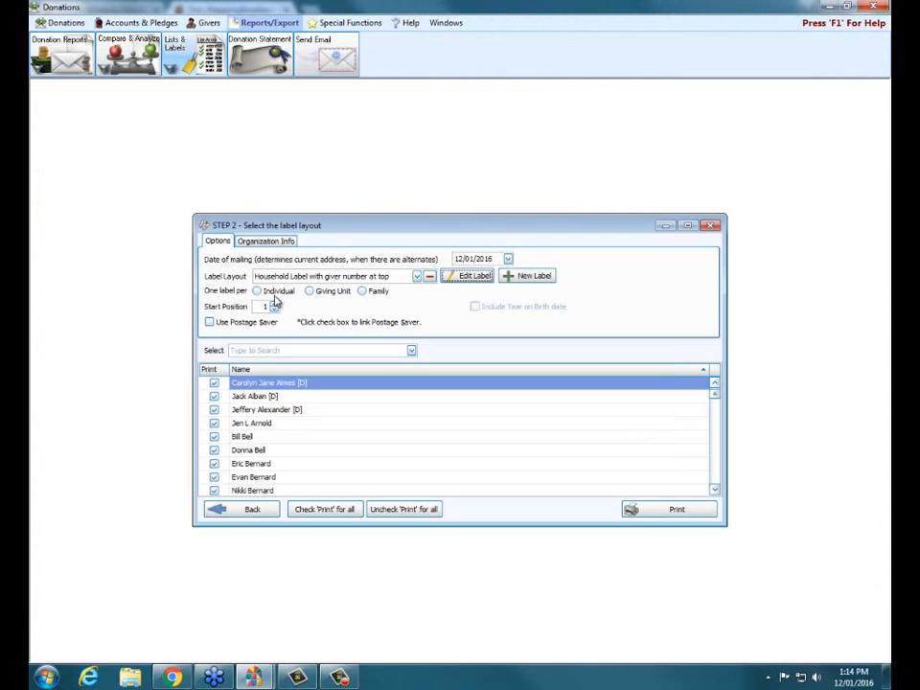
# Set the labels to print one label per Giving Unit
pyautogui.click(309, 291)
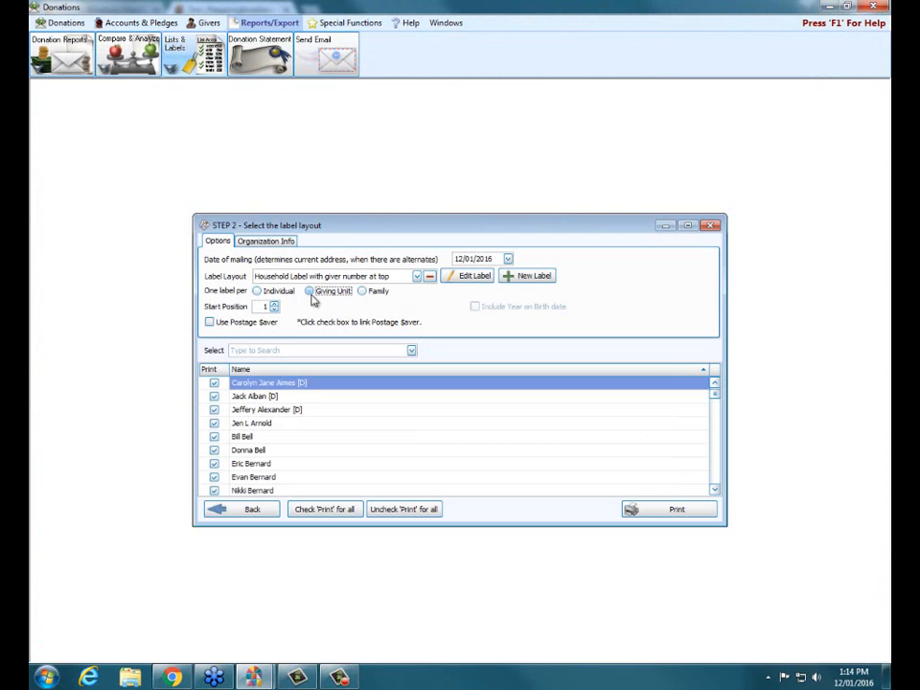
pyautogui.click(257, 292)
pyautogui.click(363, 292)
pyautogui.click(324, 291)
# Preview the labels at full window size, check the giver numbers, and close the preview and label setup
pyautogui.click(696, 518)
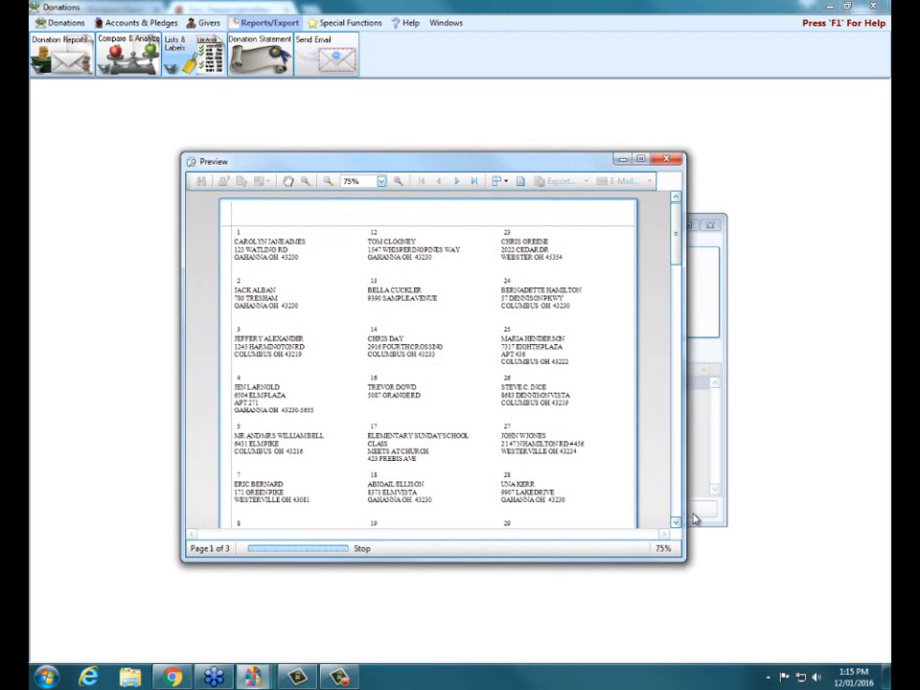
pyautogui.click(641, 158)
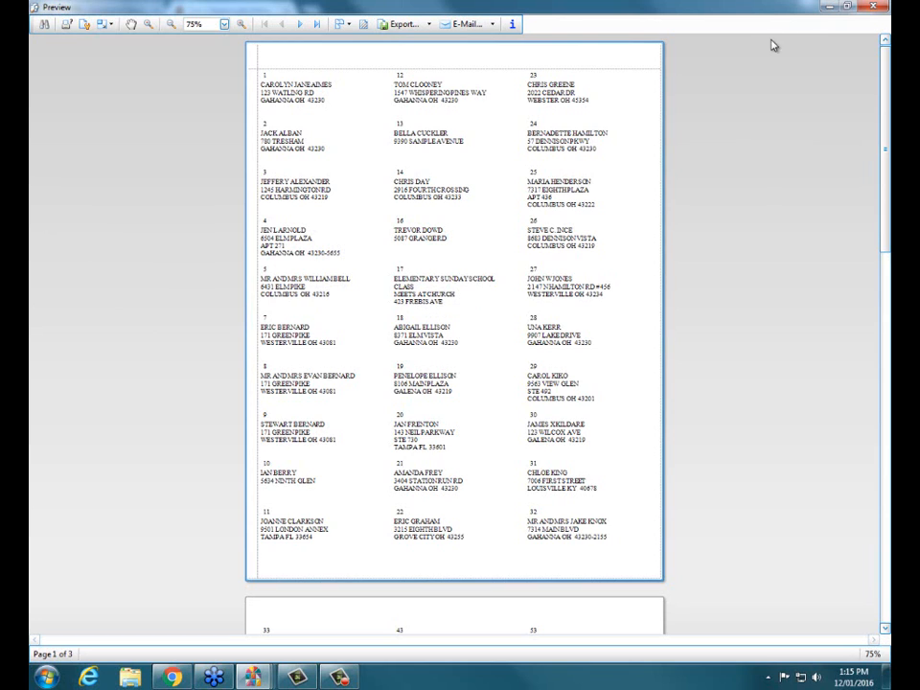
pyautogui.click(873, 8)
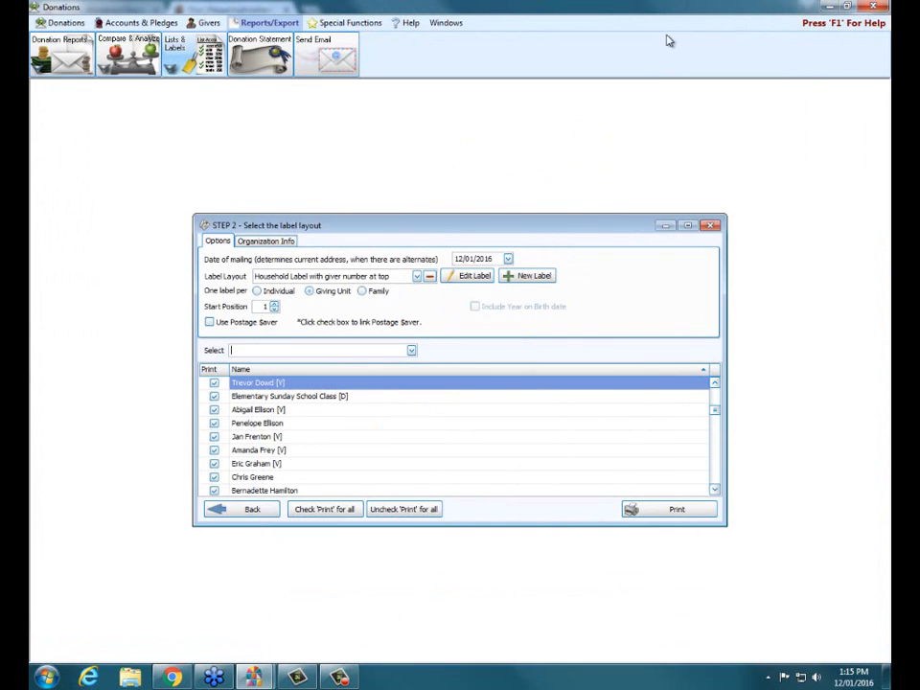
pyautogui.click(712, 226)
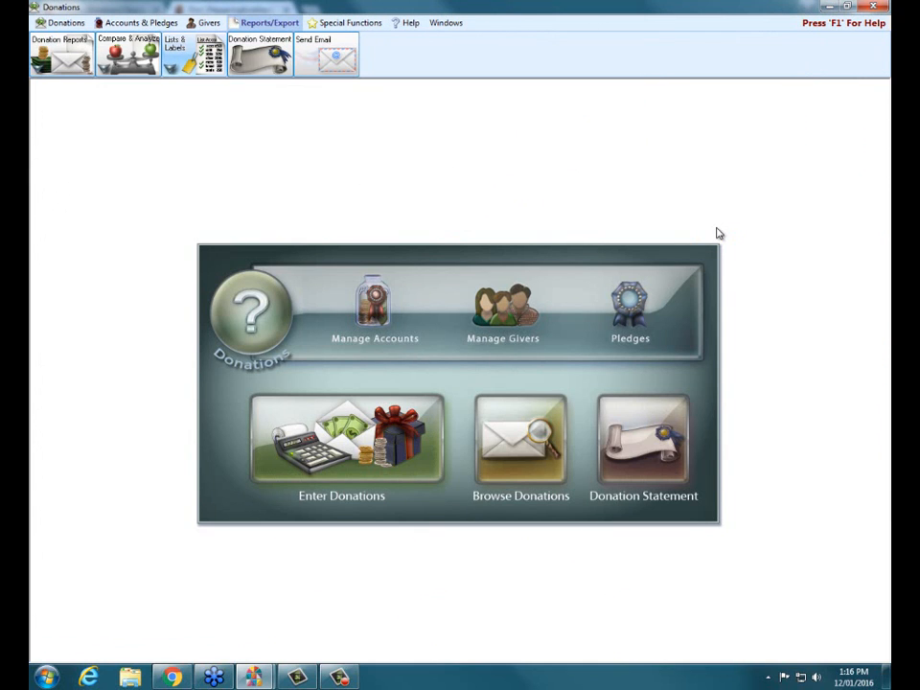
# Switch to the Preparing for a New Year PDF in Chrome and read the Starting a new Campaign section
pyautogui.click(170, 677)
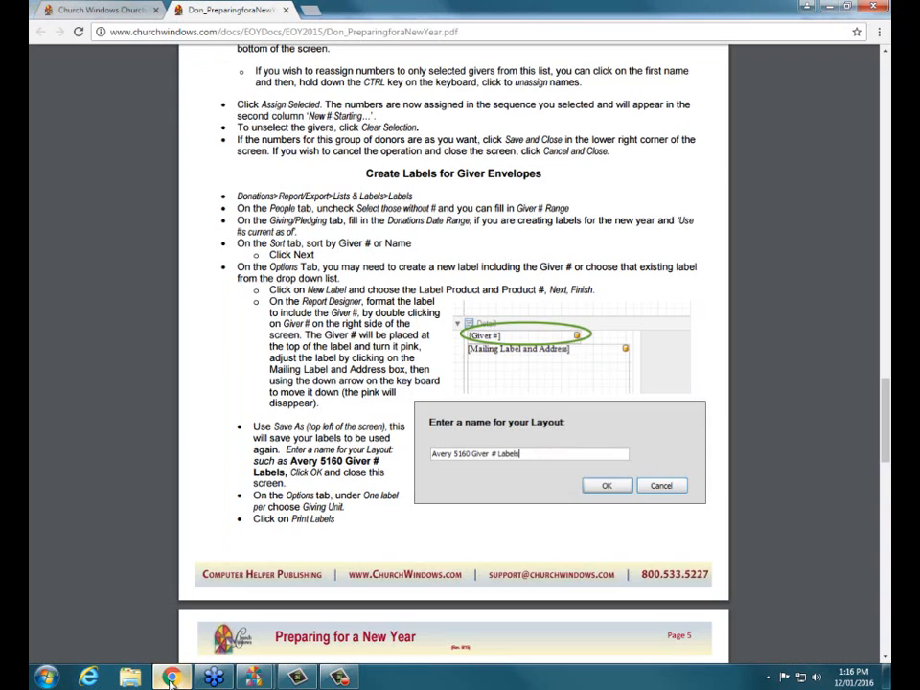
pyautogui.moveTo(172, 676)
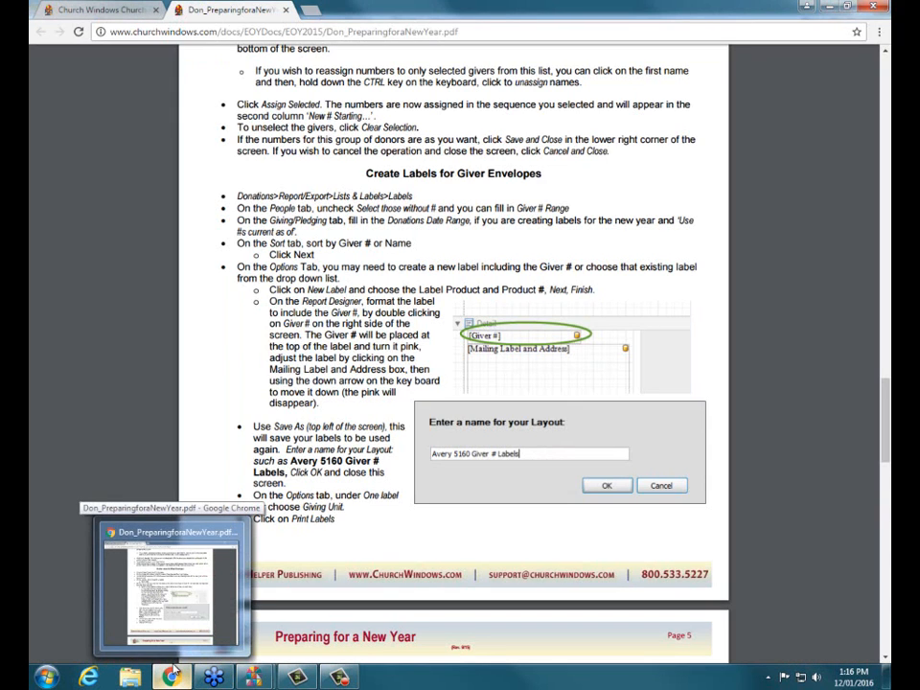
pyautogui.scroll(-5, 478, 487)
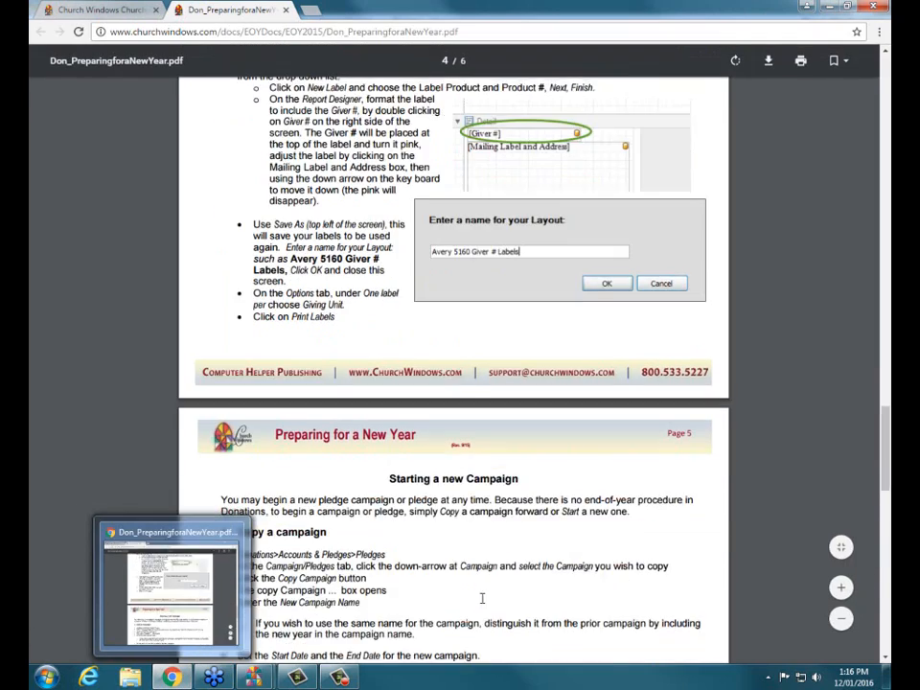
pyautogui.scroll(-4, 478, 487)
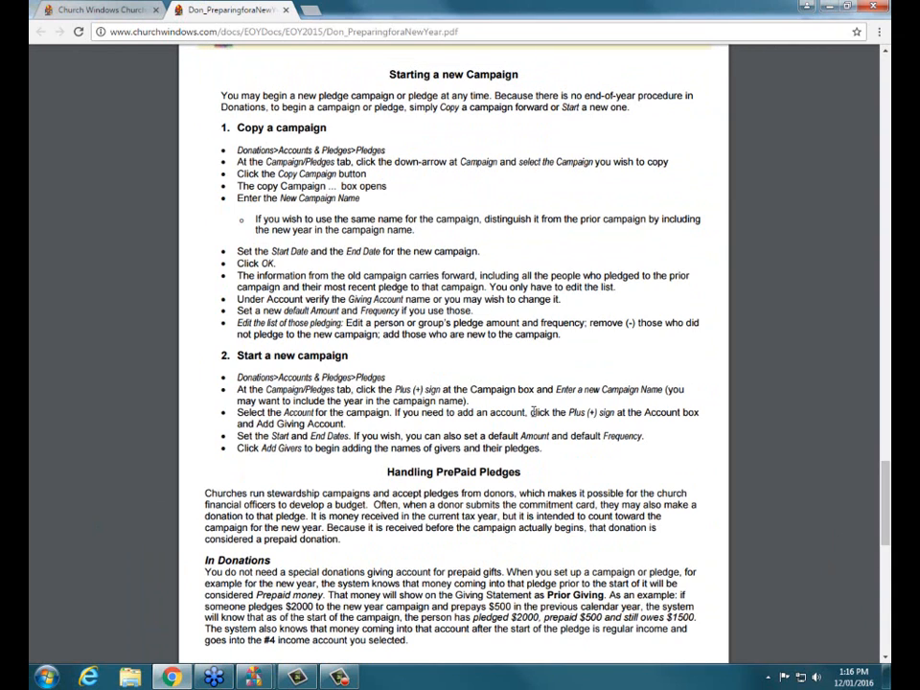
pyautogui.scroll(3, 472, 357)
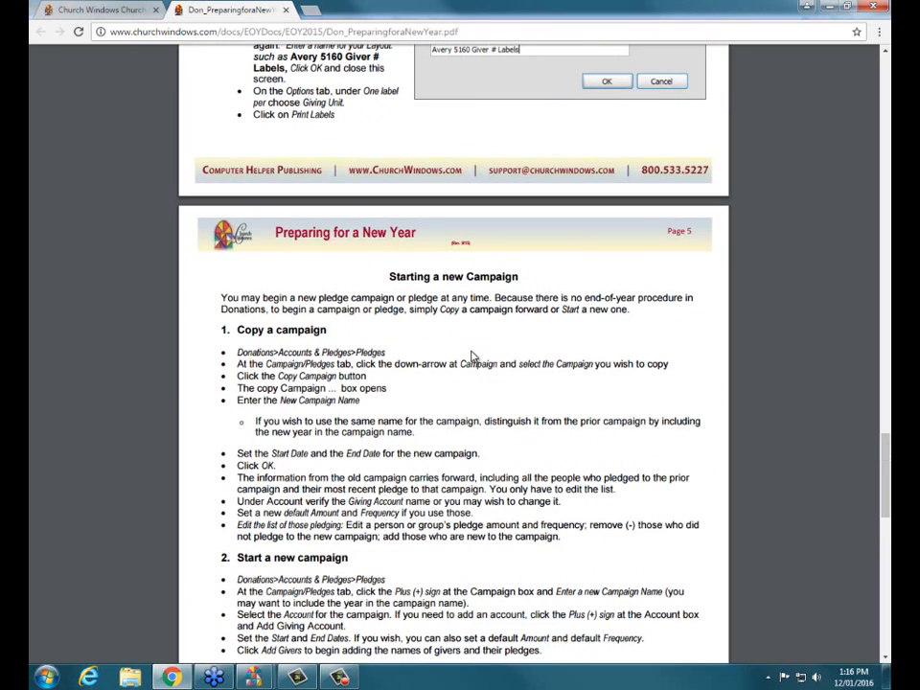
pyautogui.scroll(-4, 472, 357)
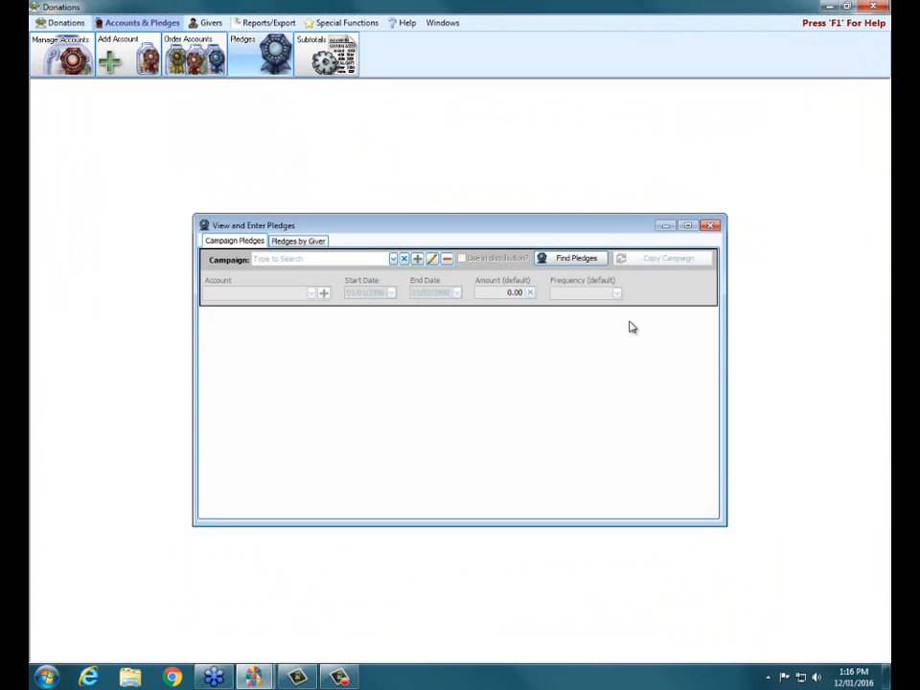
# Select the General Fund 2015 pledge campaign and rename it General Fund 2016
pyautogui.click(394, 260)
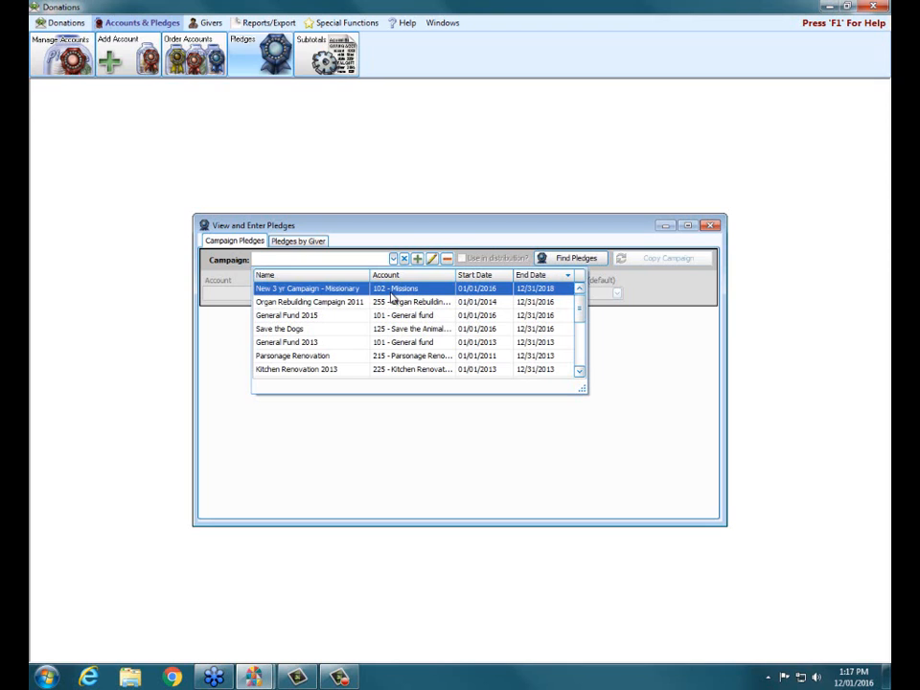
pyautogui.click(316, 318)
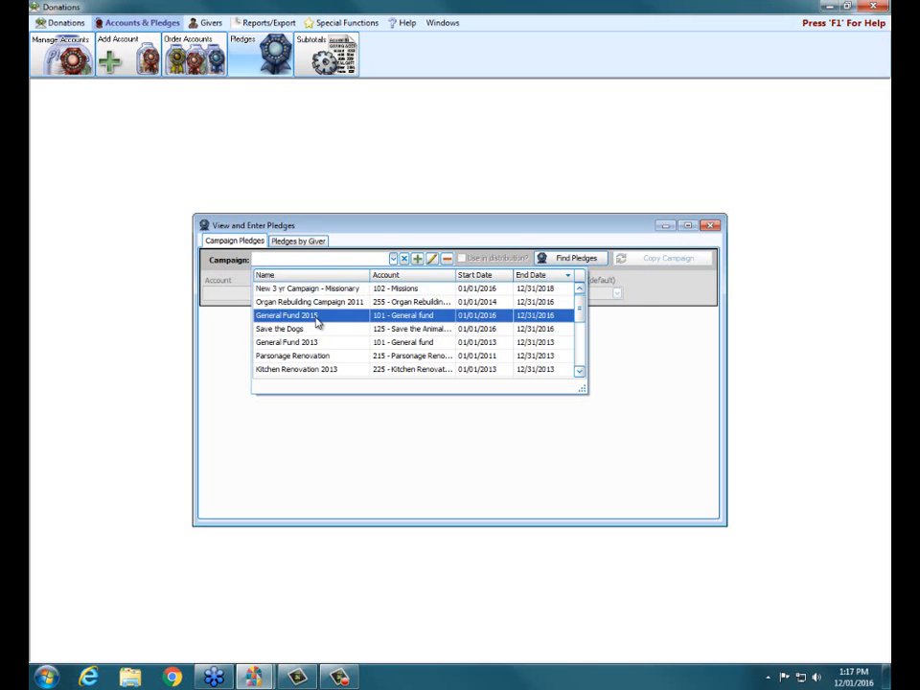
pyautogui.click(431, 258)
pyautogui.click(412, 333)
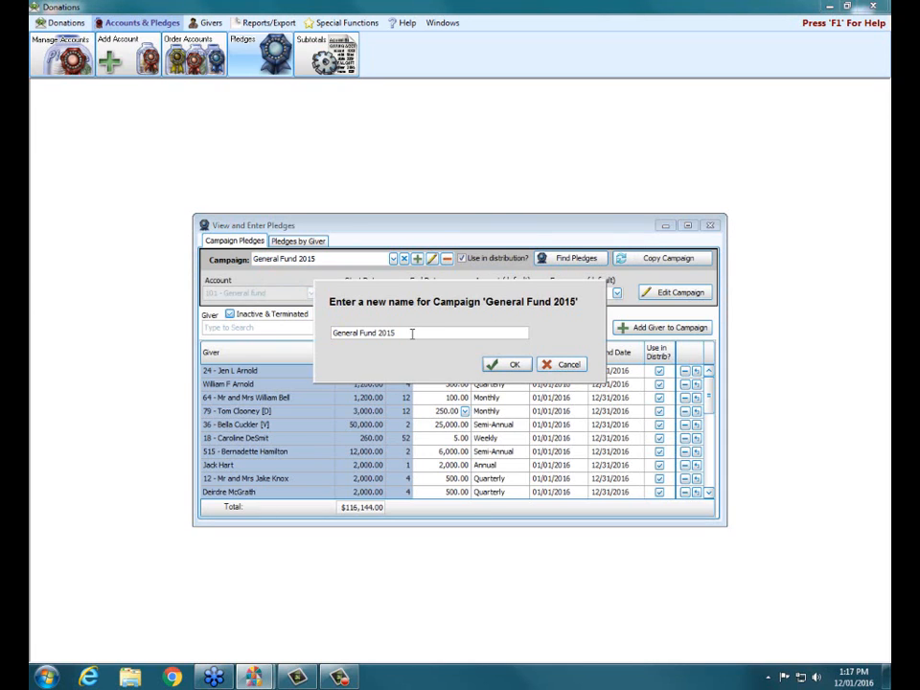
pyautogui.press('BackSpace')
pyautogui.write('6')
pyautogui.click(498, 365)
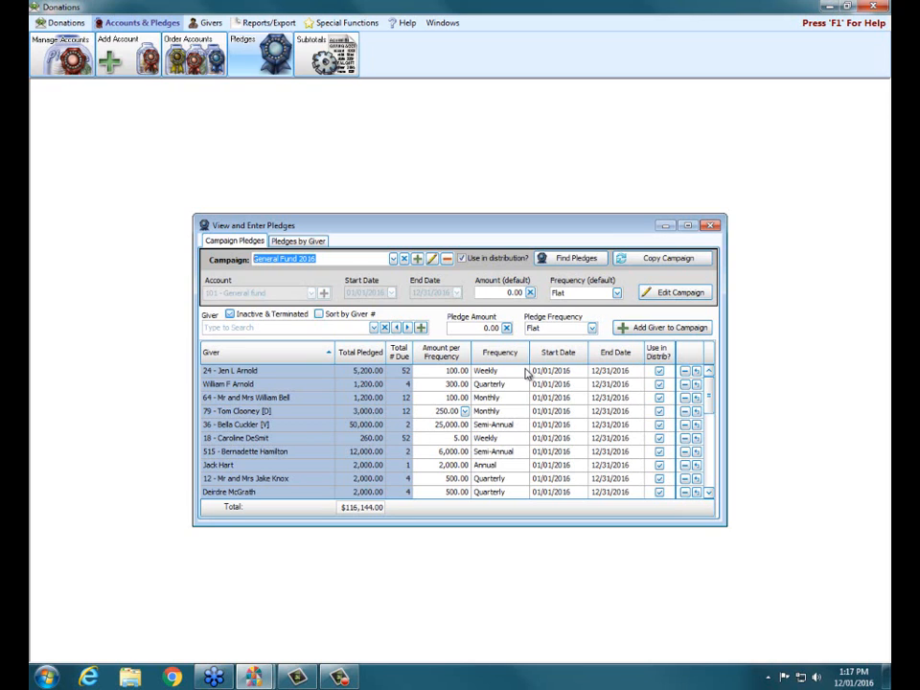
# Copy the General Fund 2016 campaign to a new campaign named General Fund 2017, running 01/01/2017 to 12/31/2017
pyautogui.click(642, 265)
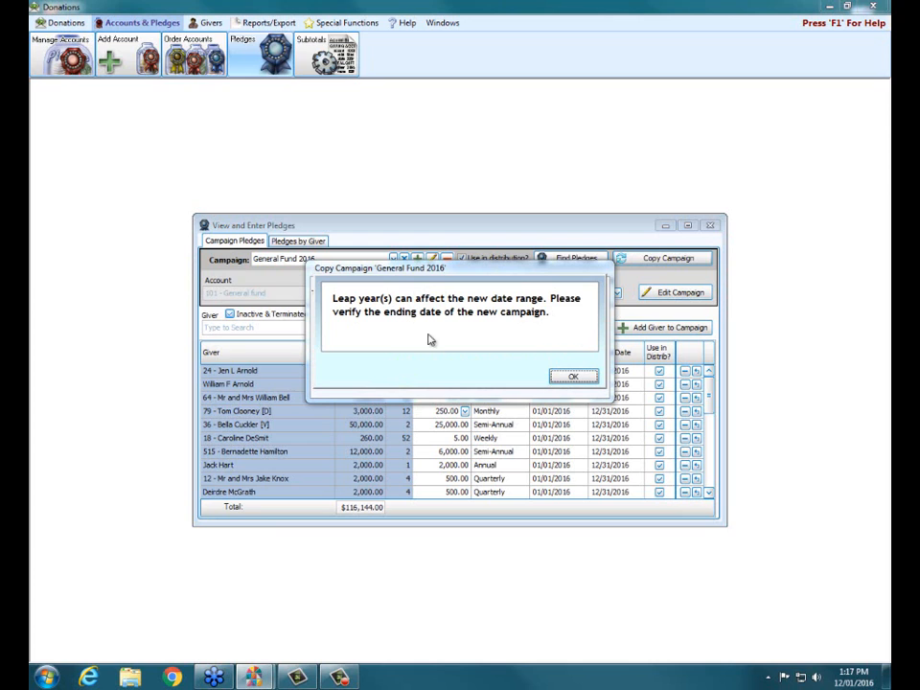
pyautogui.click(572, 378)
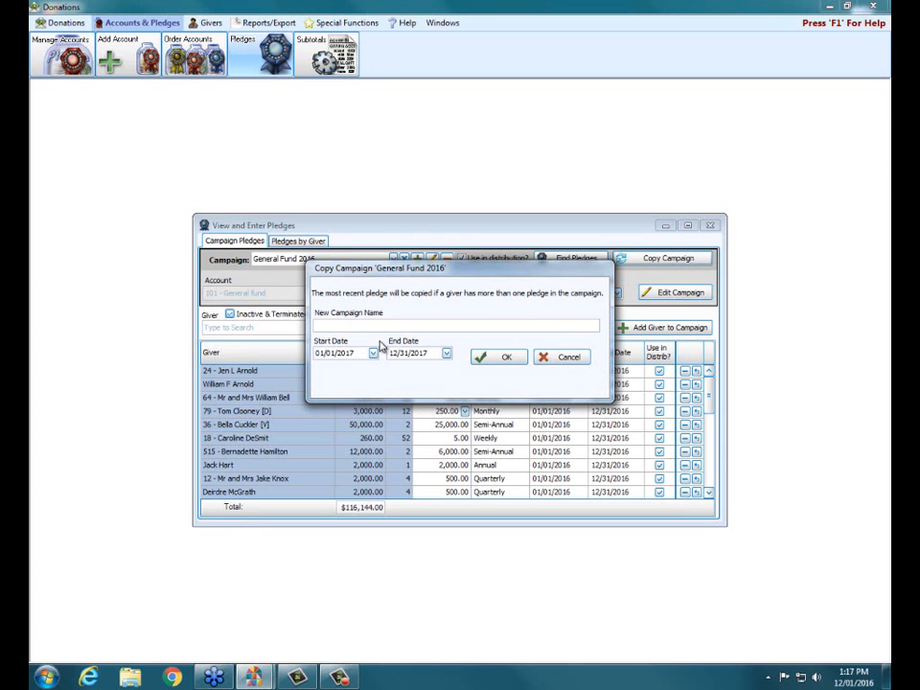
pyautogui.write('General Fund 2017')
pyautogui.click(487, 362)
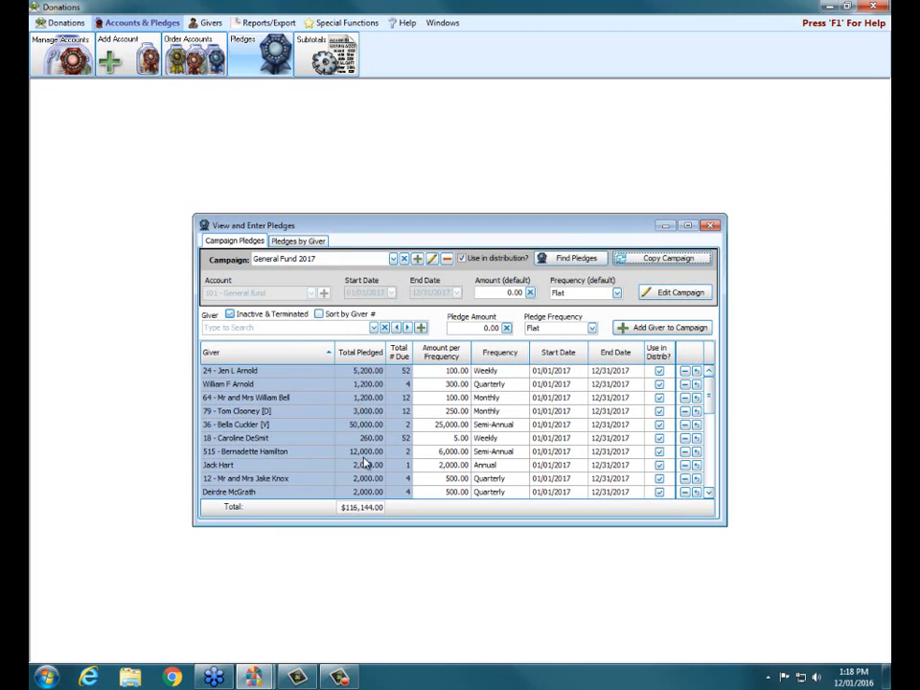
# Set the weekly pledge amount of the first listed giver in General Fund 2017 to 50.00
pyautogui.click(443, 371)
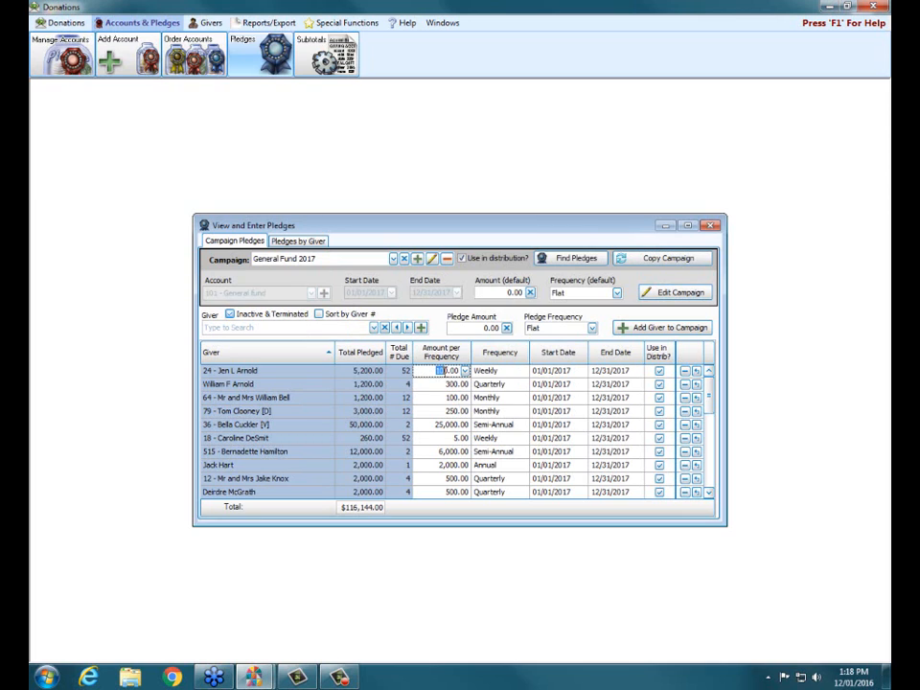
pyautogui.moveTo(442, 371); pyautogui.dragTo(461, 384)
pyautogui.write('50')
pyautogui.click(455, 412)
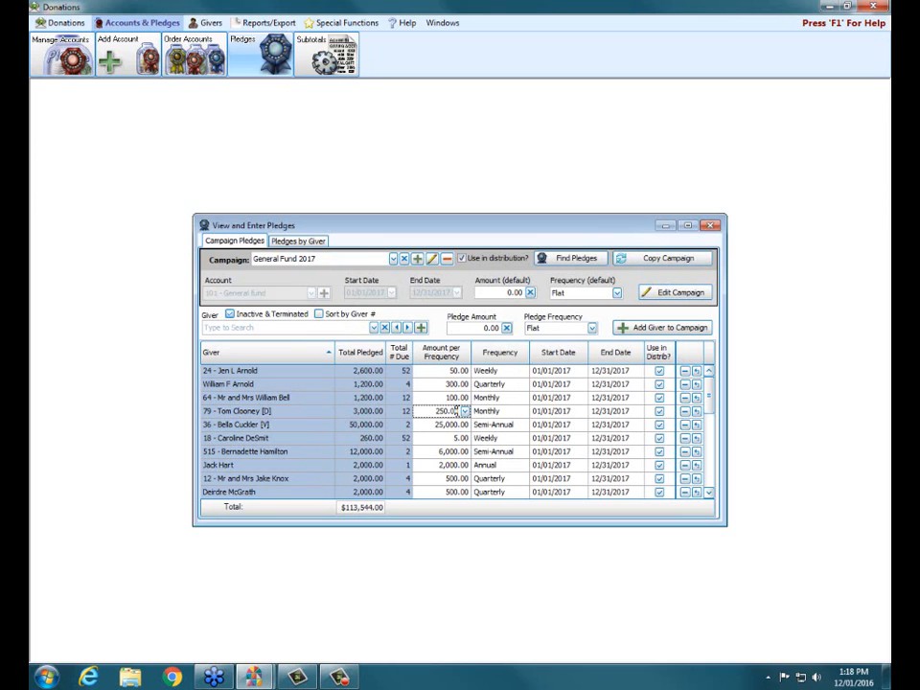
# View the General Fund 2016 campaign's pledges for comparison and return to the General Fund 2017 campaign
pyautogui.click(393, 259)
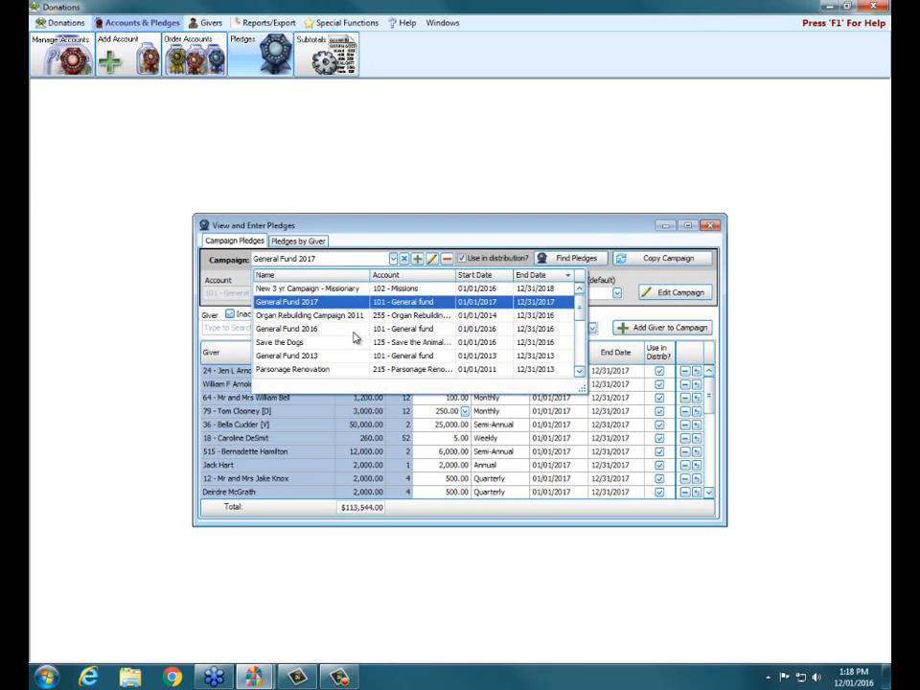
pyautogui.click(354, 332)
pyautogui.click(393, 259)
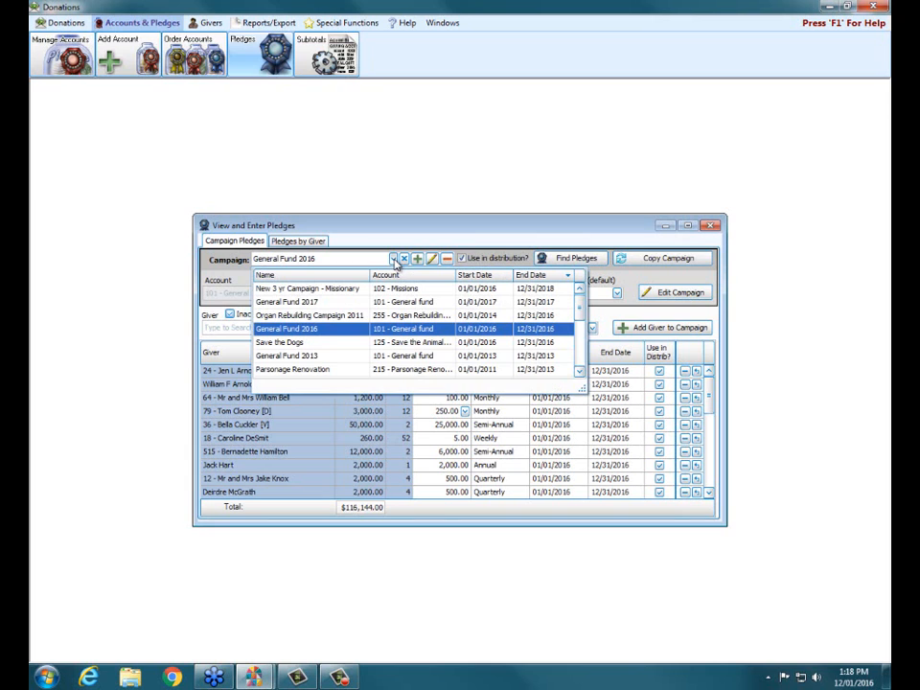
pyautogui.click(362, 303)
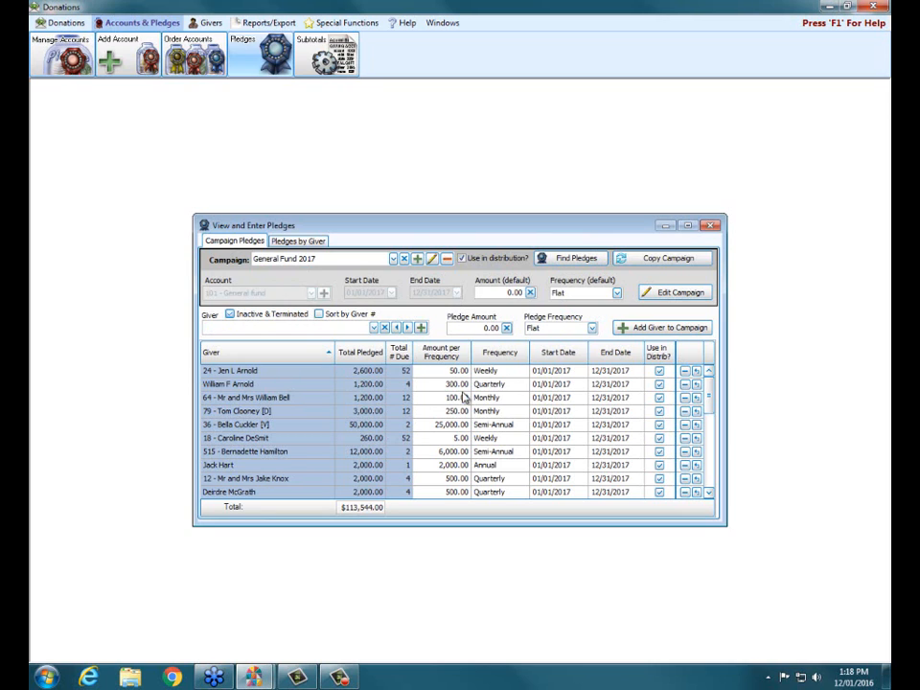
# Delete the 5.00 weekly pledge from the General Fund 2017 campaign
pyautogui.click(685, 438)
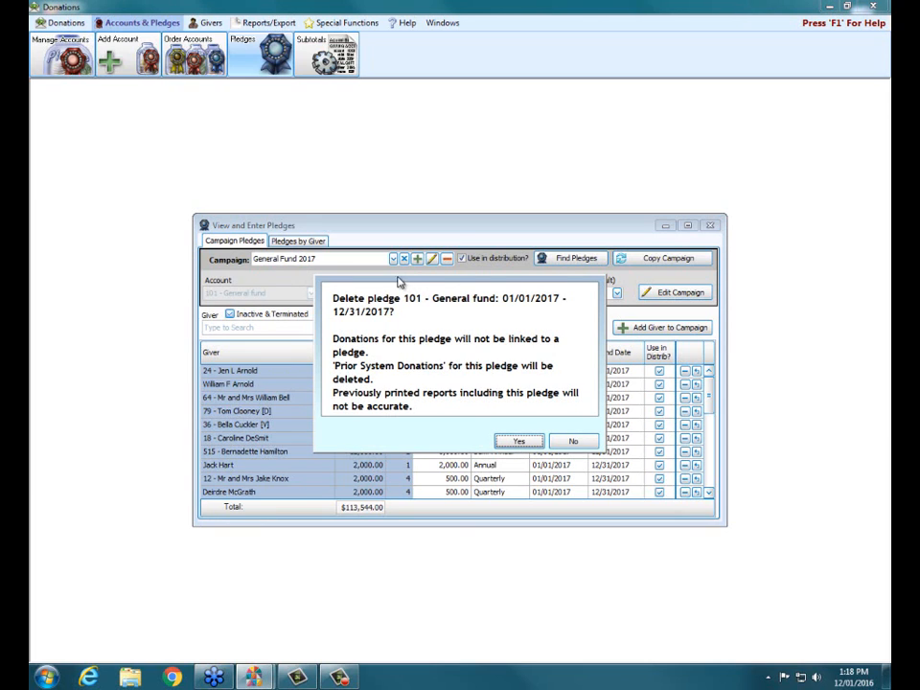
pyautogui.click(516, 442)
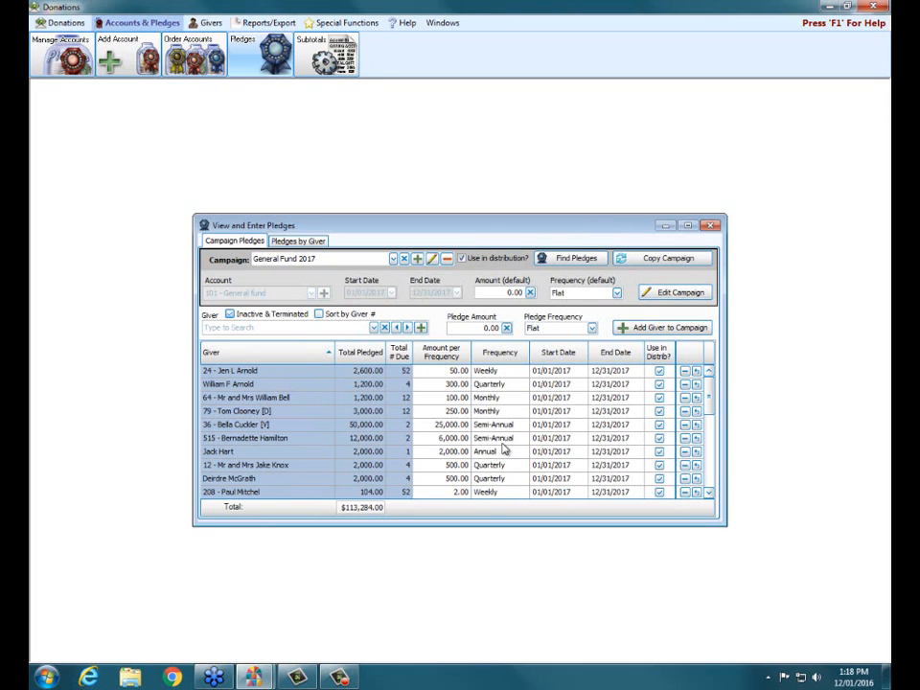
# Add a new pledge campaign named "Save the Animals"
pyautogui.click(418, 260)
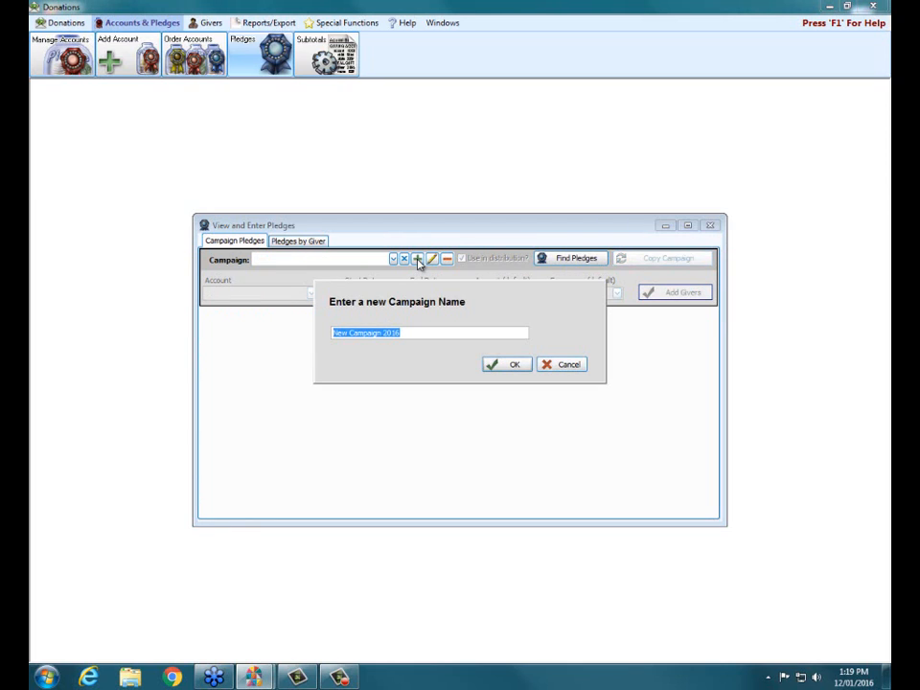
pyautogui.moveTo(408, 332); pyautogui.dragTo(205, 269)
pyautogui.write('Save the')
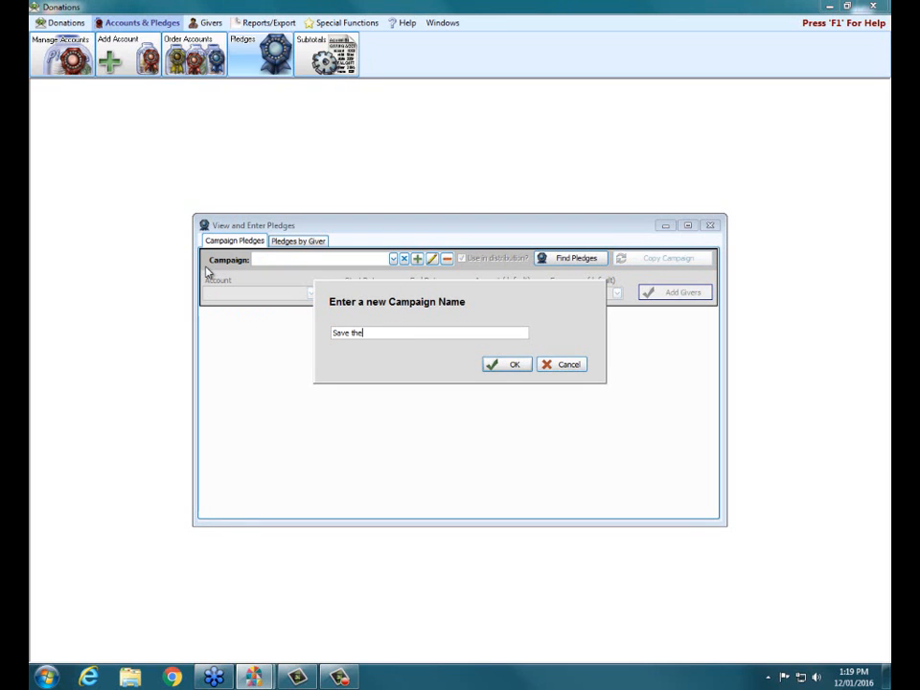
pyautogui.write(' Animals')
pyautogui.click(508, 366)
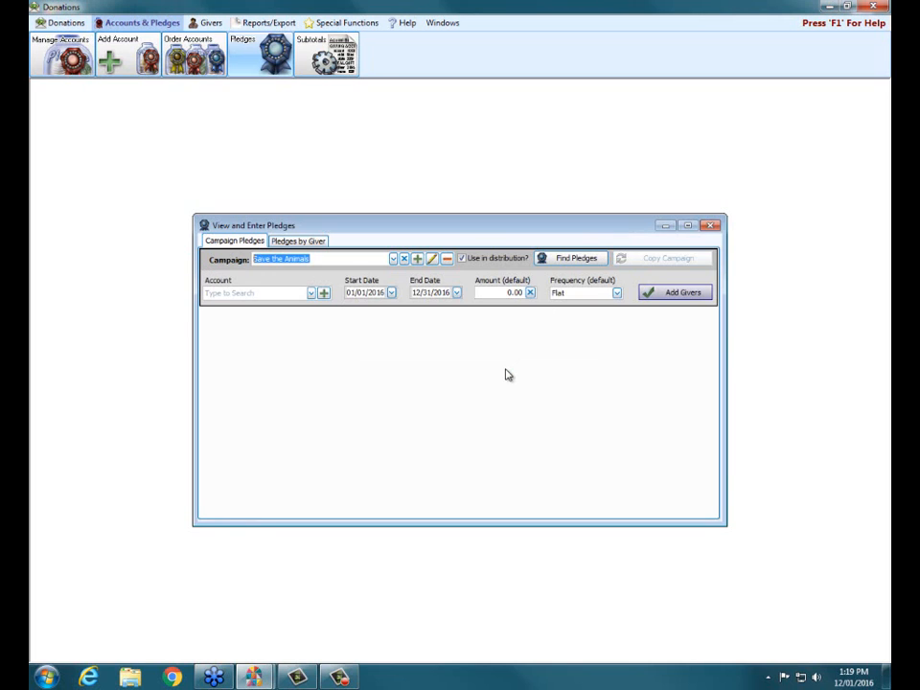
# Assign account 125 - Save the Animals Drive to the Save the Animals campaign
pyautogui.click(311, 293)
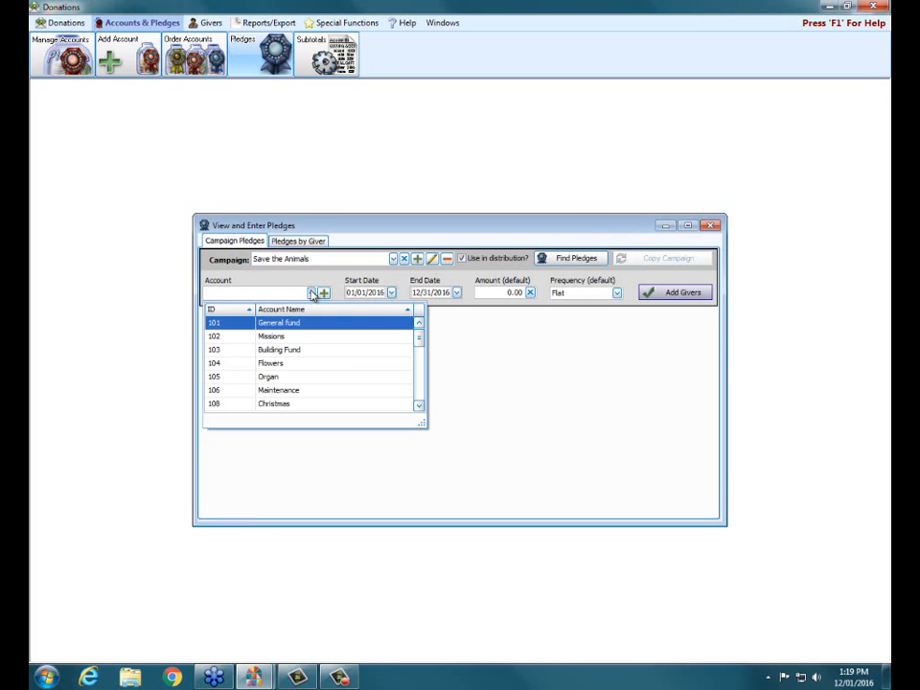
pyautogui.scroll(-5, 309, 335)
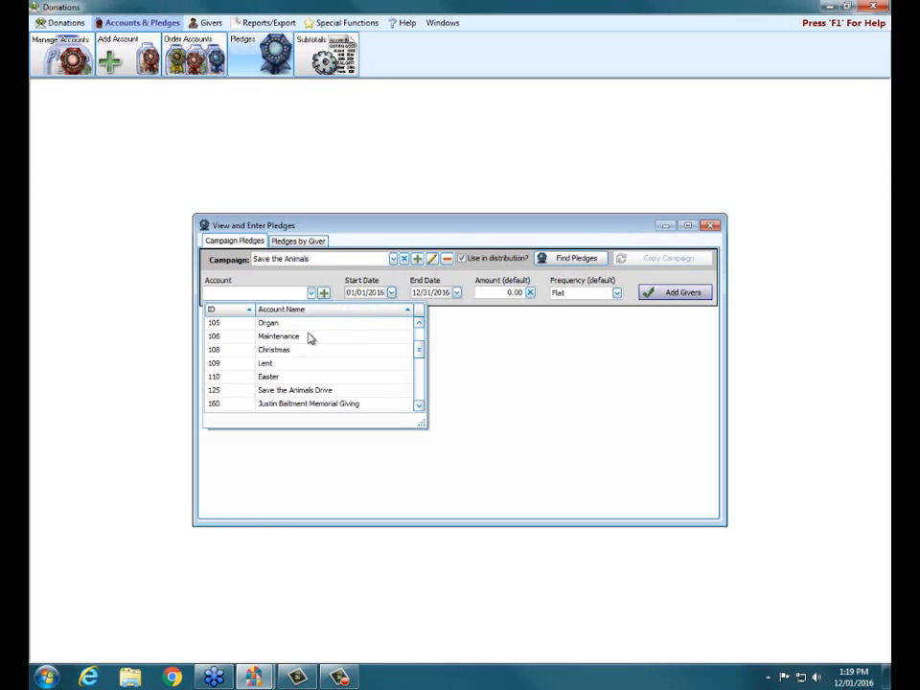
pyautogui.click(316, 378)
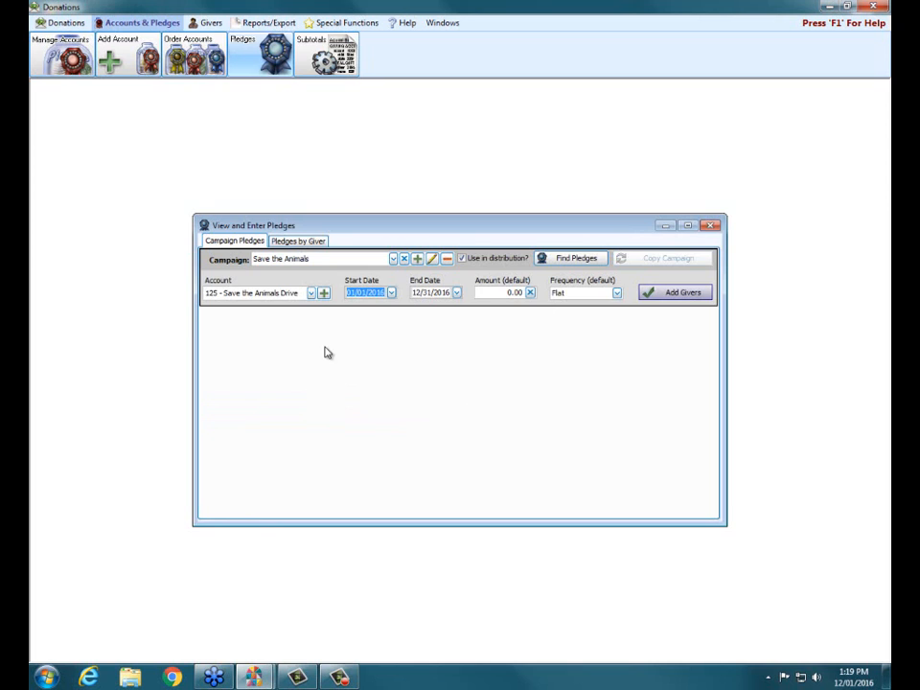
# Set the campaign's period to 01/01/2017 through 12/31/2017 and proceed to adding its givers
pyautogui.click(391, 293)
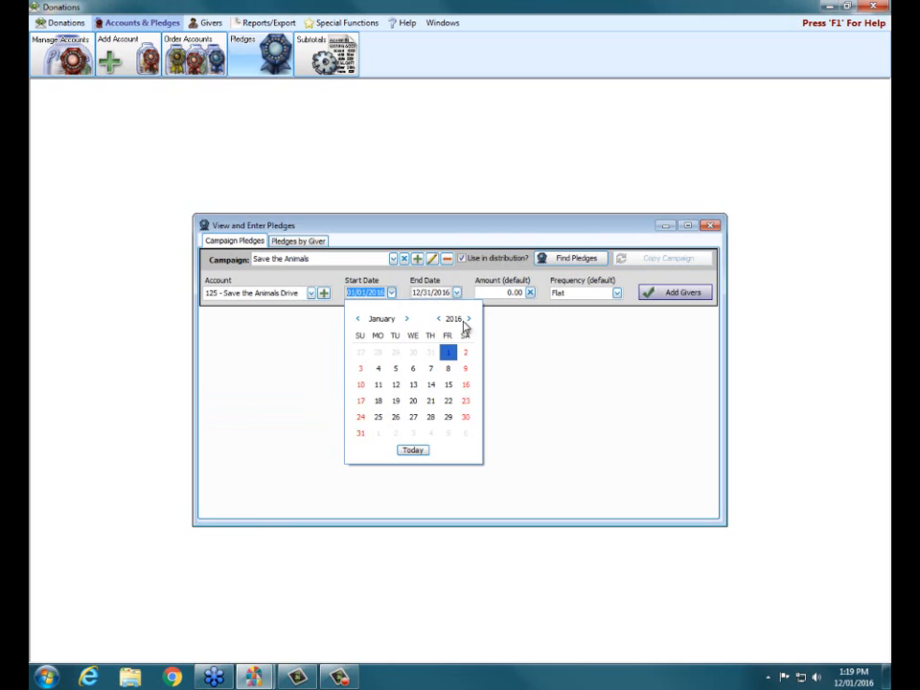
pyautogui.click(469, 319)
pyautogui.click(364, 353)
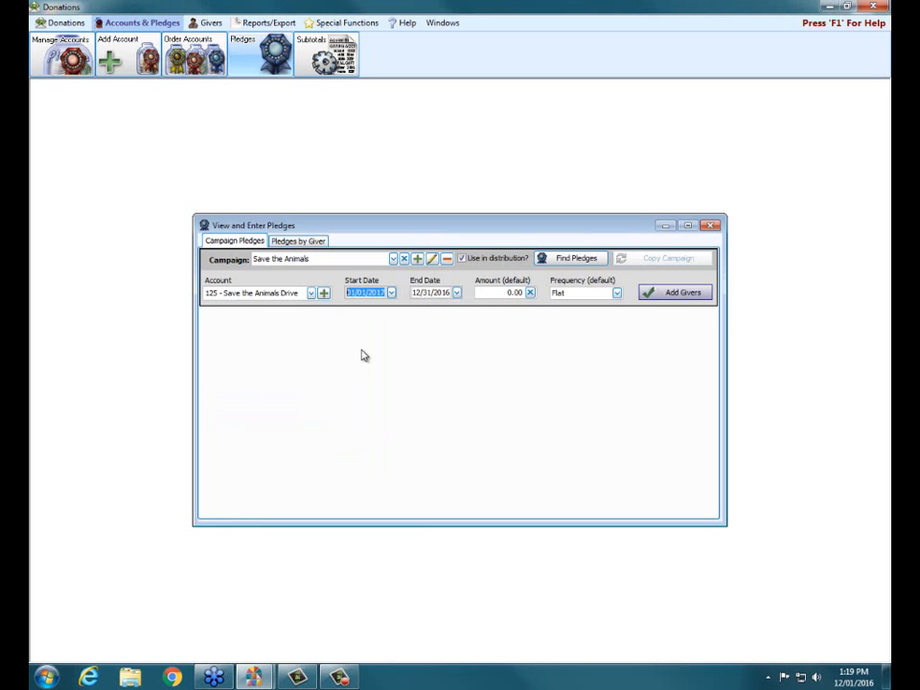
pyautogui.click(456, 293)
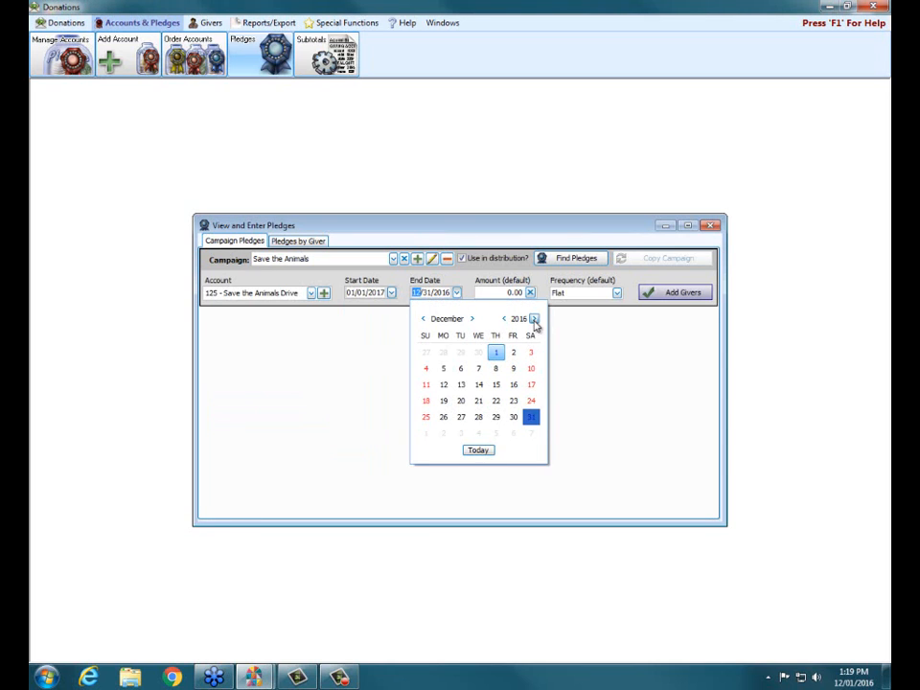
pyautogui.click(534, 319)
pyautogui.click(425, 433)
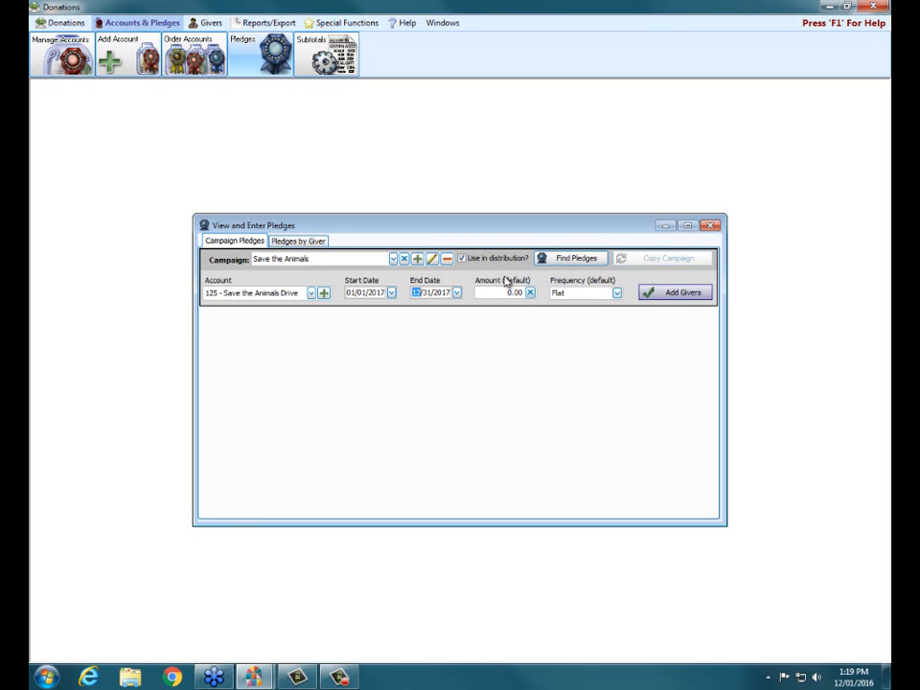
pyautogui.click(685, 297)
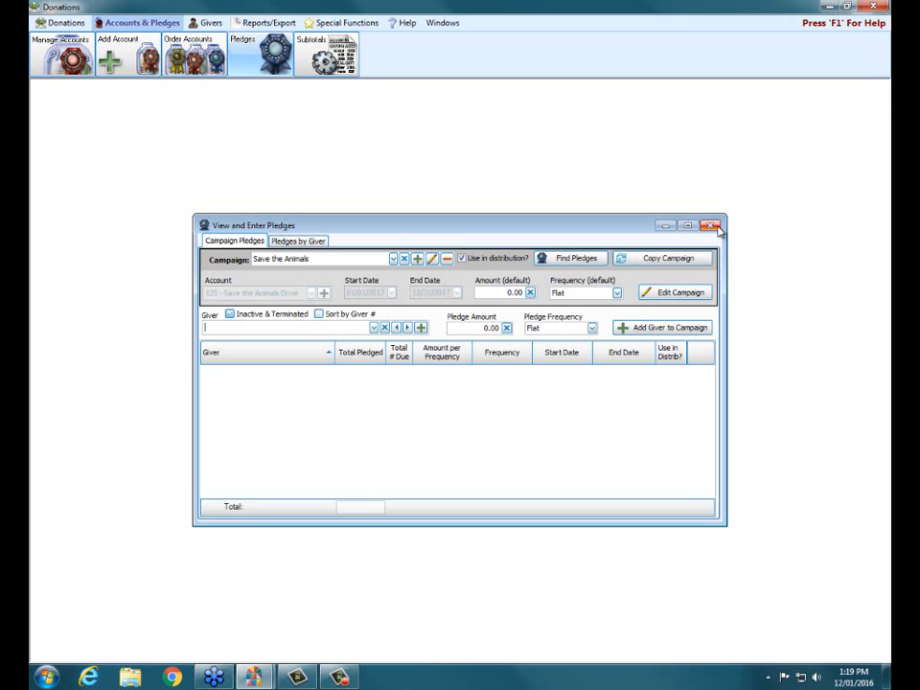
# Add the giver numbered 5 to the Save the Animals campaign with a 50.00 monthly pledge and close the pledges window
pyautogui.click(373, 328)
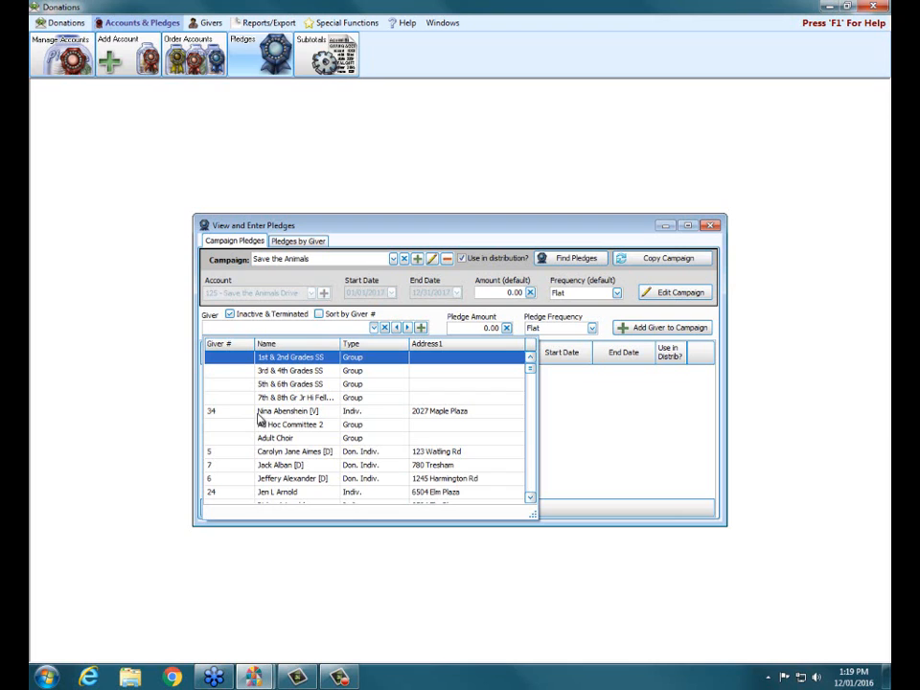
pyautogui.click(264, 452)
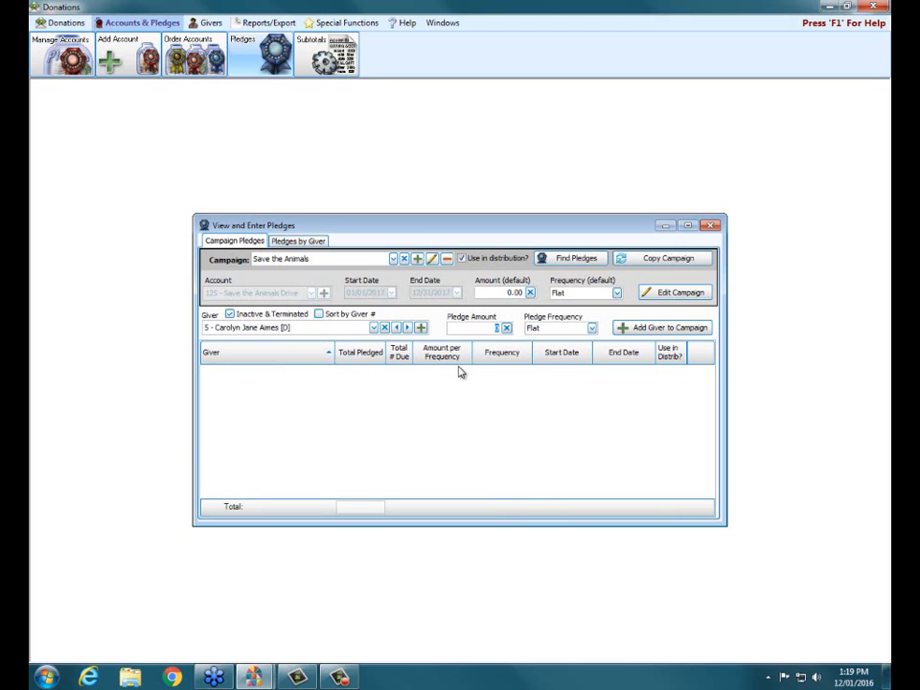
pyautogui.write('50')
pyautogui.click(592, 328)
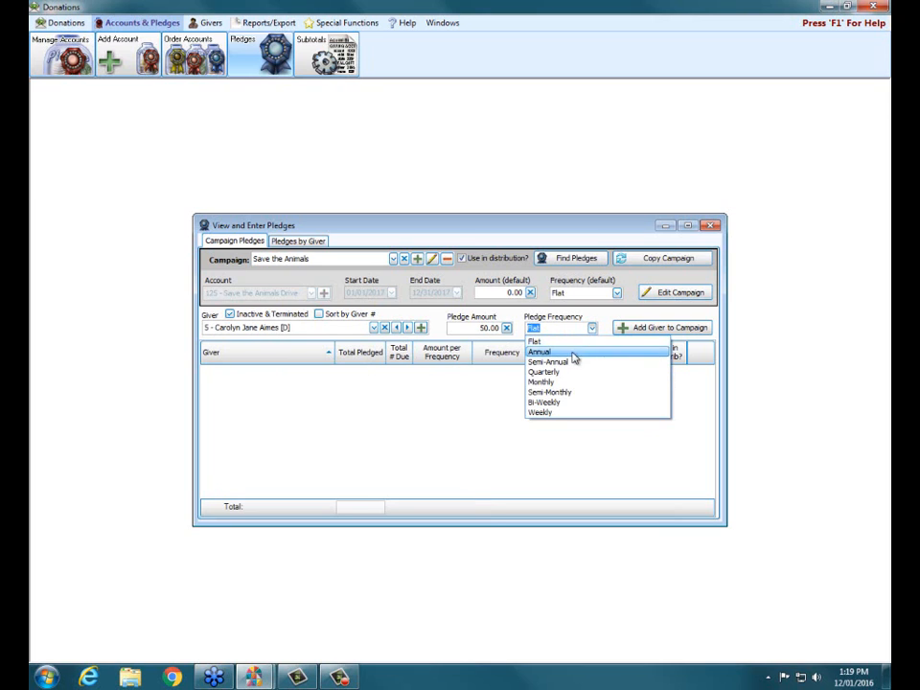
pyautogui.click(567, 383)
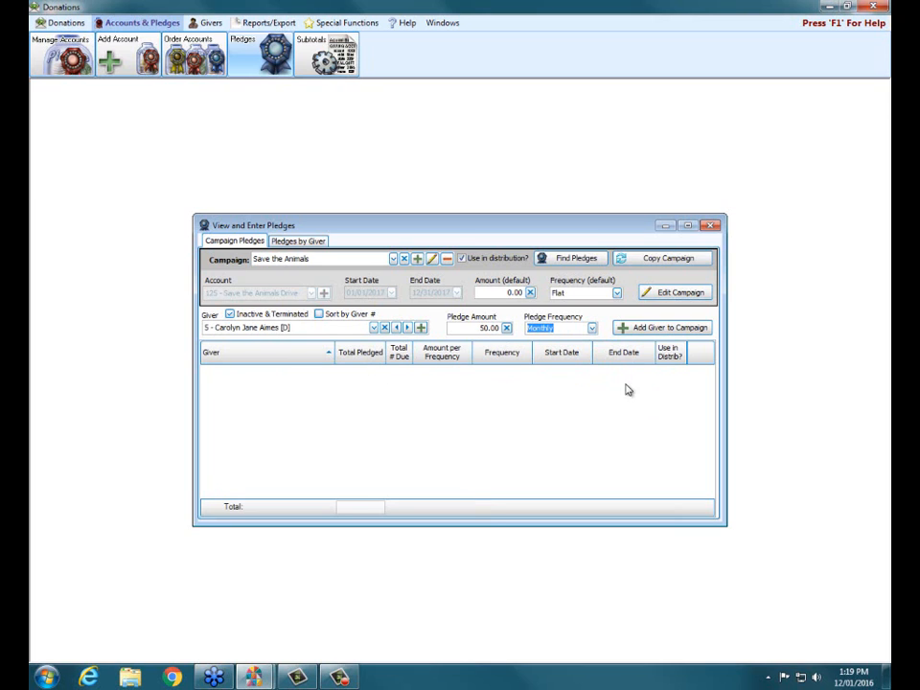
pyautogui.click(623, 328)
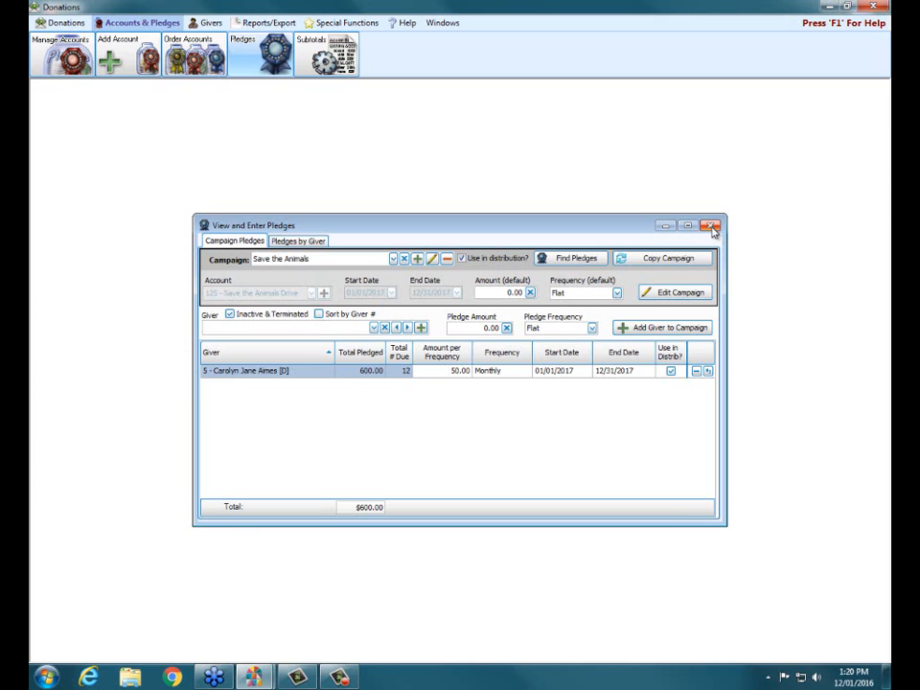
pyautogui.click(711, 226)
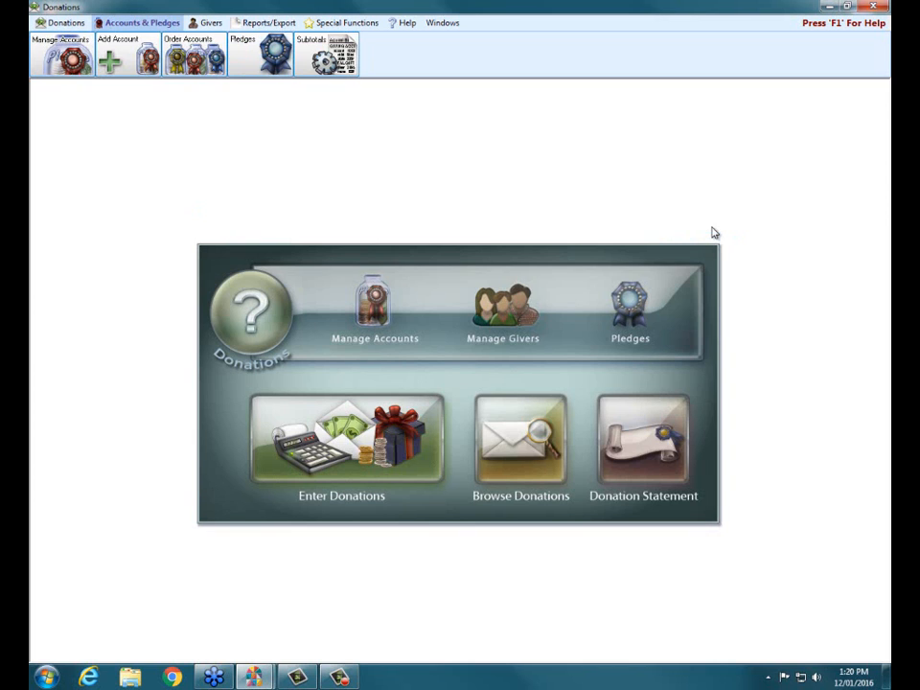
# Start a new donation entry dated 12/01/2016 for the giver who has the Save the Animals pledge
pyautogui.click(336, 447)
pyautogui.click(268, 256)
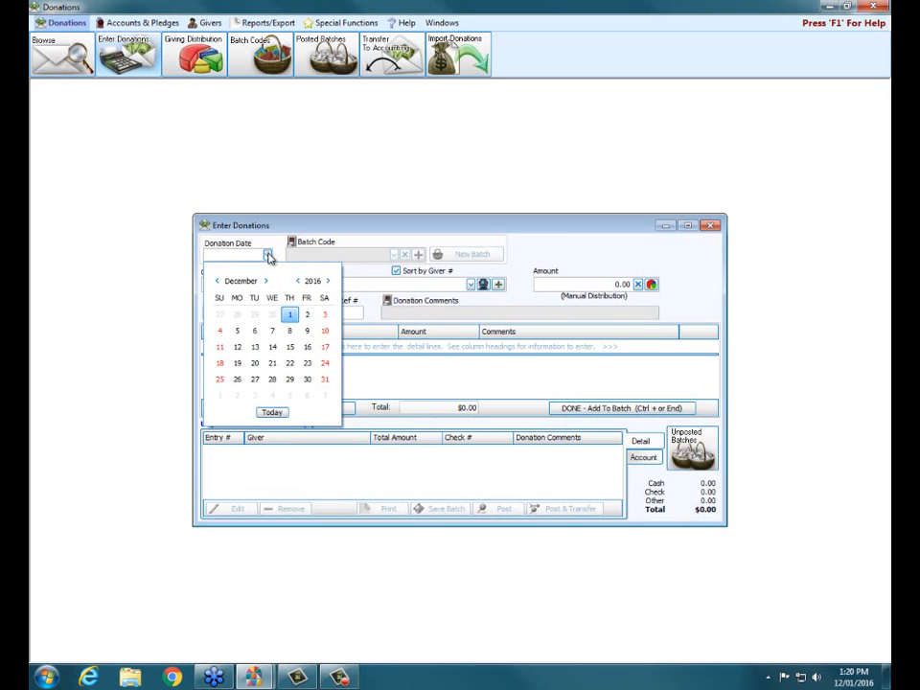
pyautogui.click(272, 412)
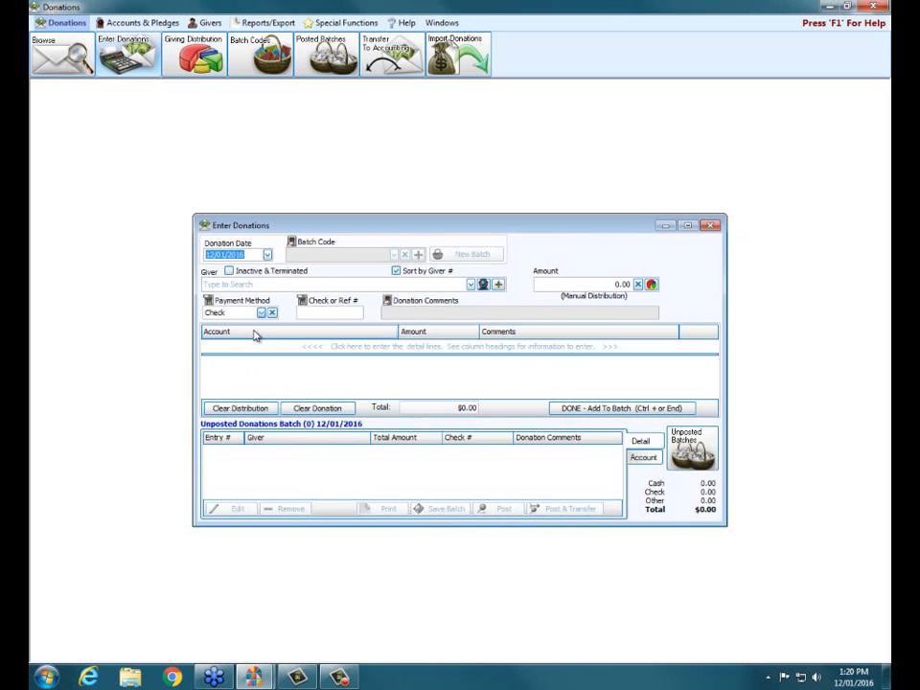
pyautogui.click(267, 285)
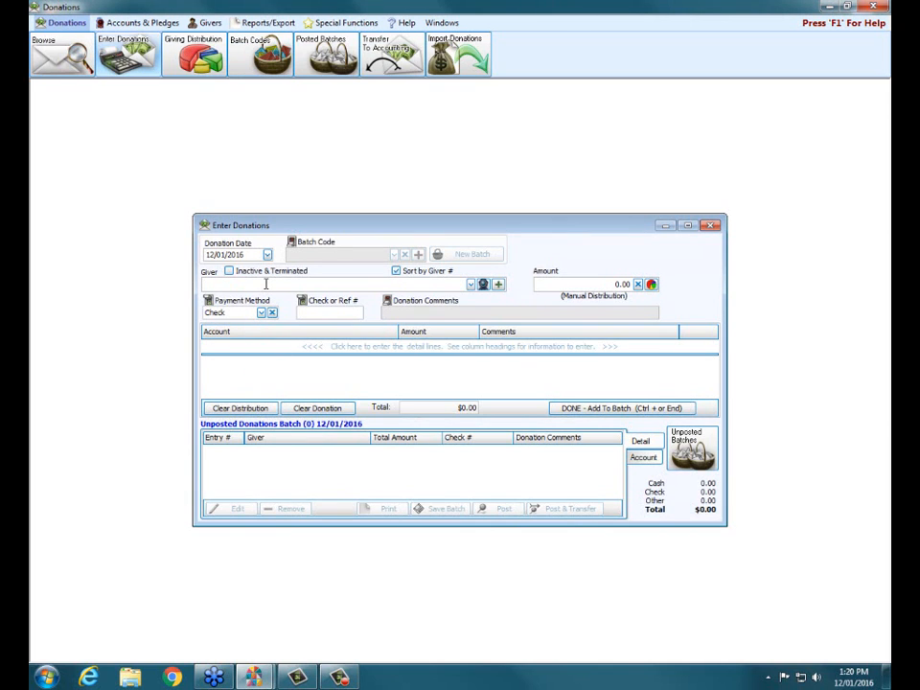
pyautogui.write('aime')
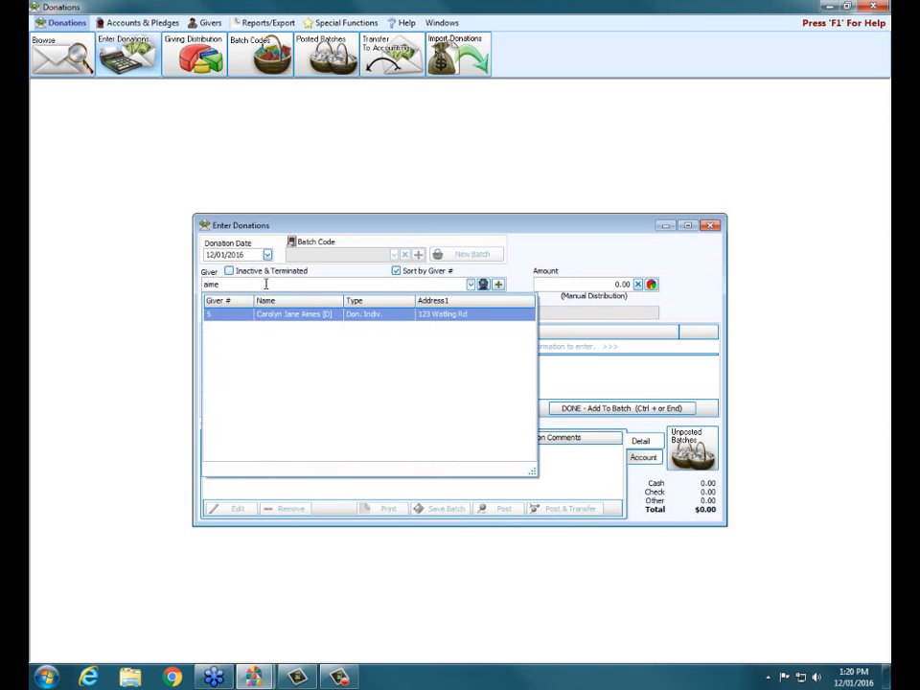
pyautogui.click(277, 317)
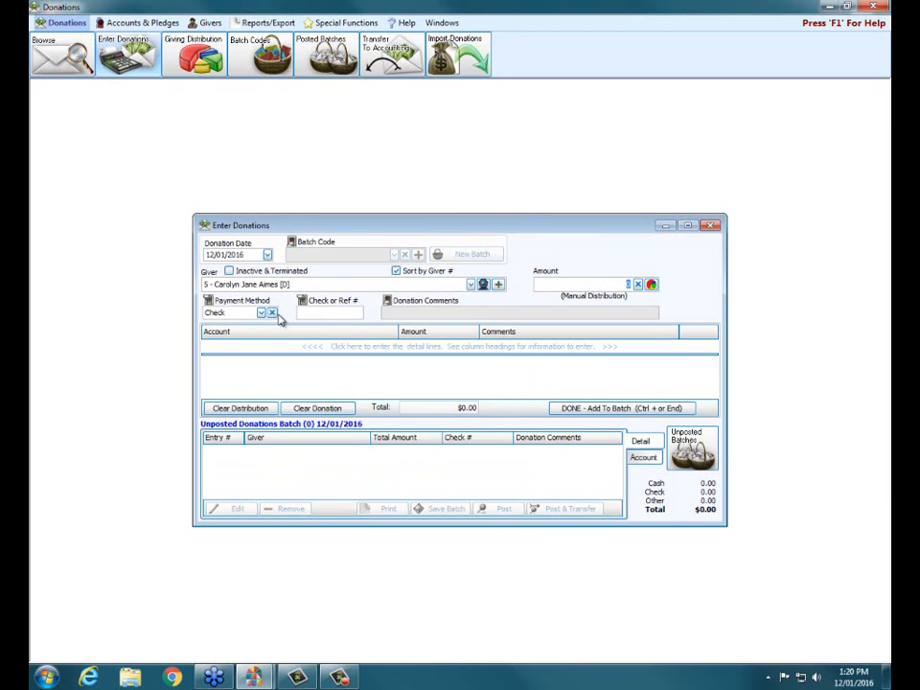
# Set the donation's amount to 100.00 and its payment method to Cash
pyautogui.write('100')
pyautogui.click(260, 313)
pyautogui.click(247, 337)
# Allocate the donation to the 125 - Save the Animals Drive pledge for 01/01/2017 - 12/31/2017 and add it to the batch
pyautogui.click(286, 349)
pyautogui.click(364, 348)
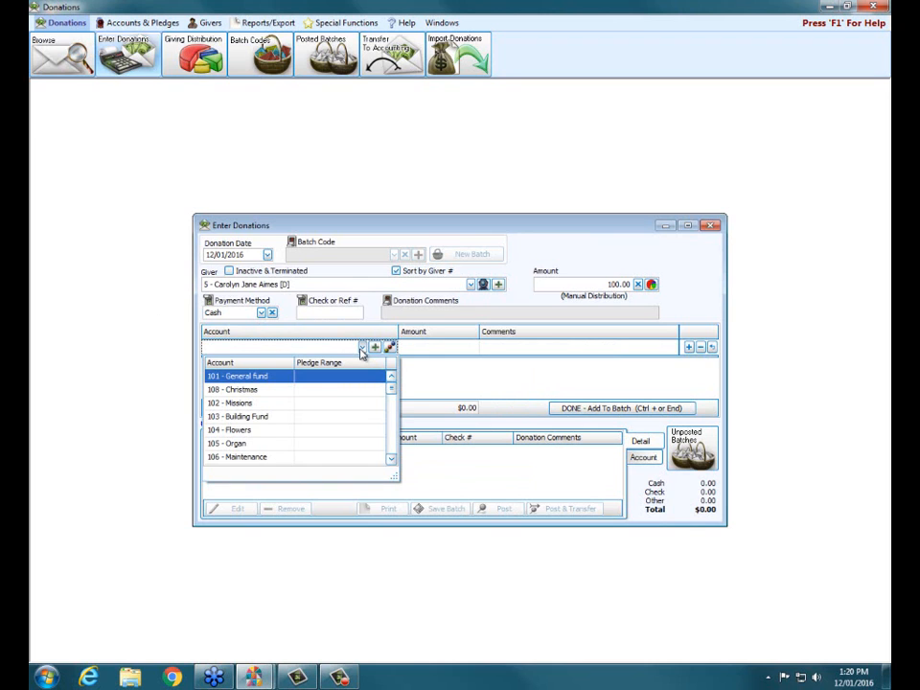
pyautogui.scroll(-3, 364, 362)
pyautogui.scroll(-6, 364, 366)
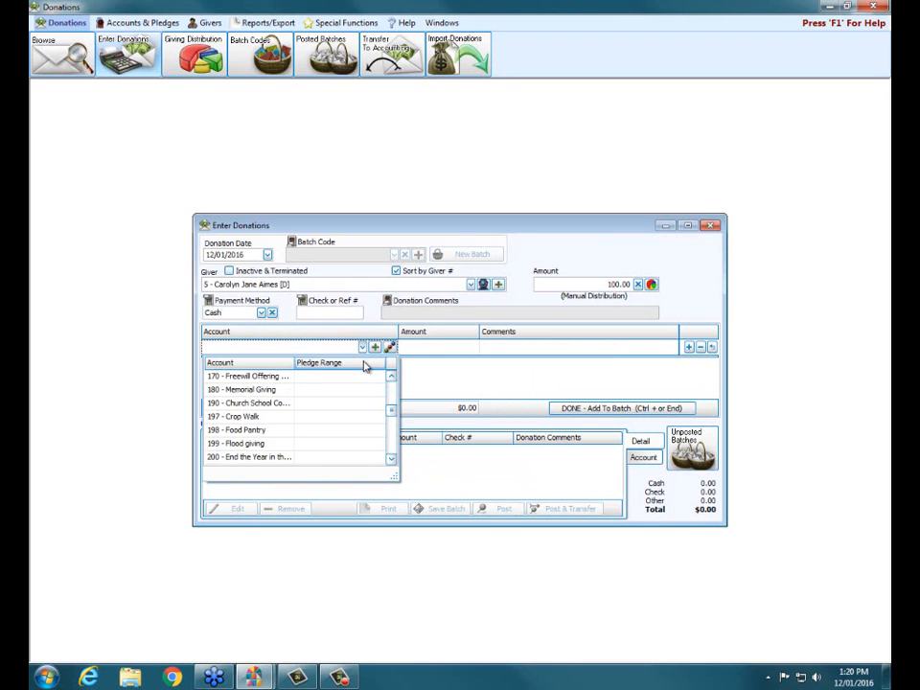
pyautogui.scroll(-3, 365, 366)
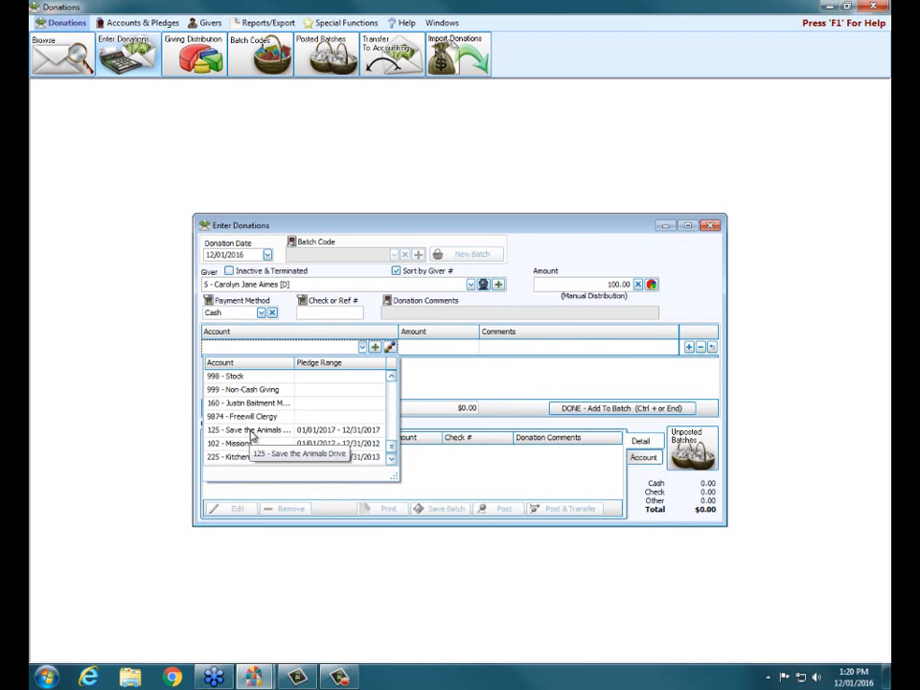
pyautogui.click(338, 437)
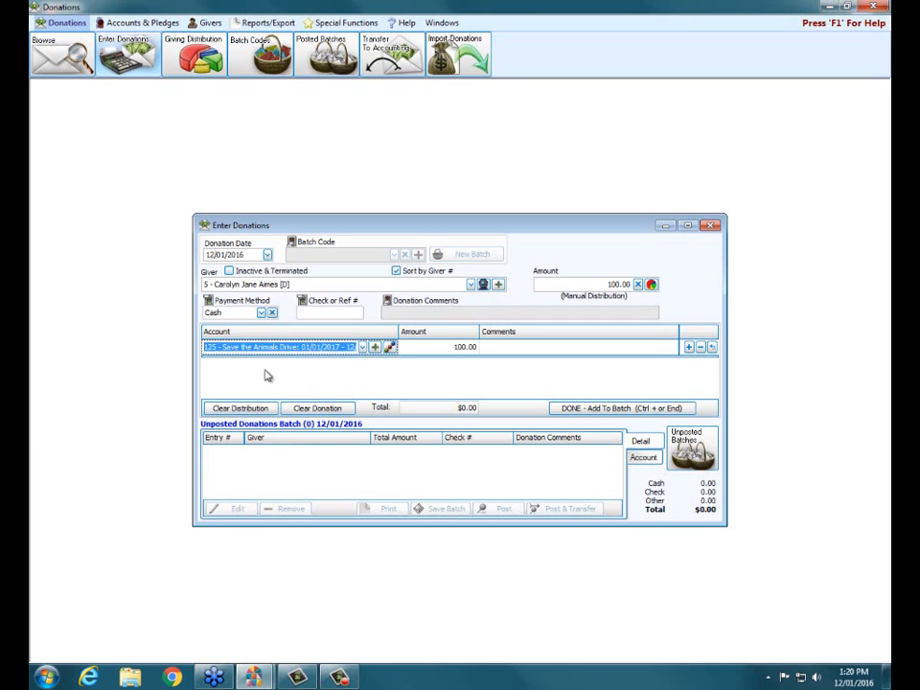
pyautogui.click(361, 348)
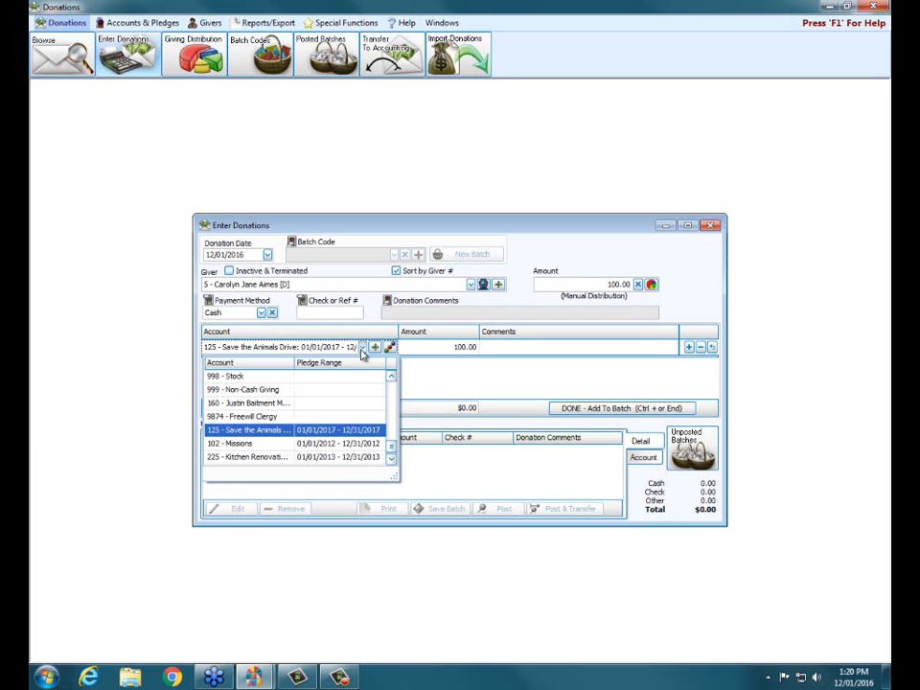
pyautogui.click(320, 430)
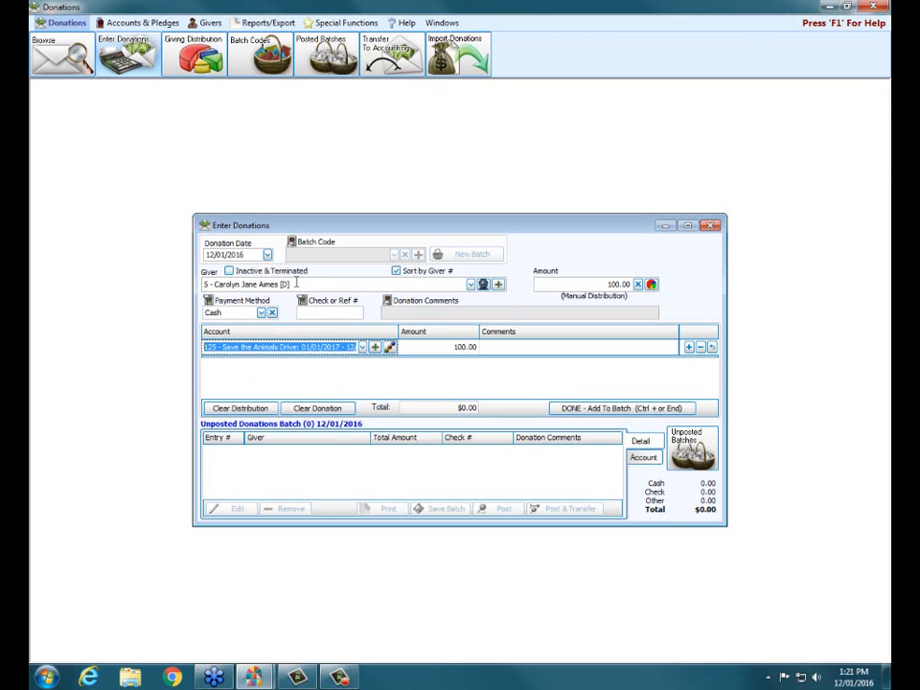
pyautogui.click(606, 411)
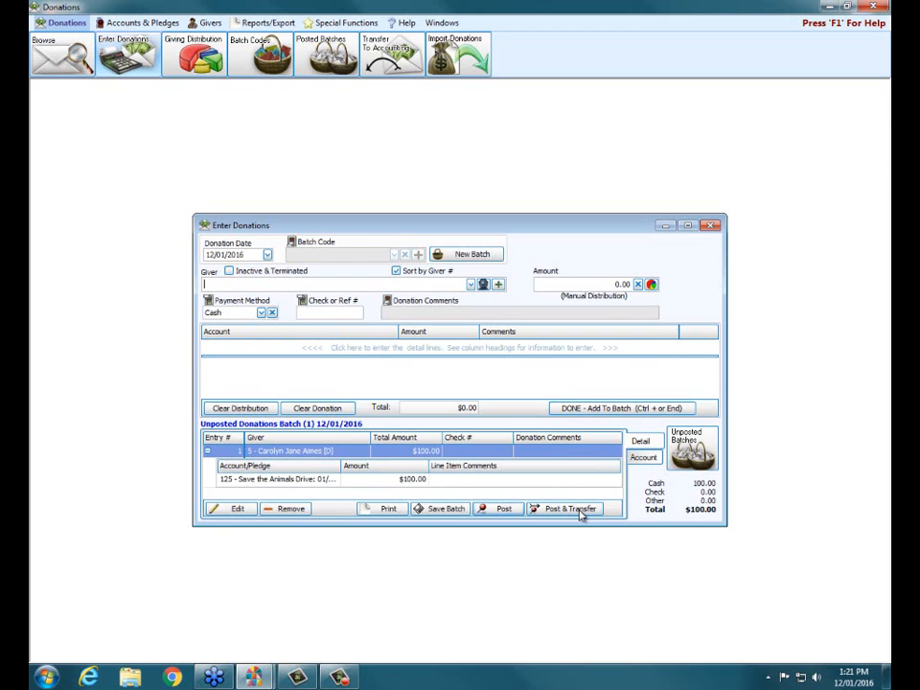
# Post the donation batch for transfer to accounting without printing, and expand the details of the 12/01/2016 transfer
pyautogui.click(581, 509)
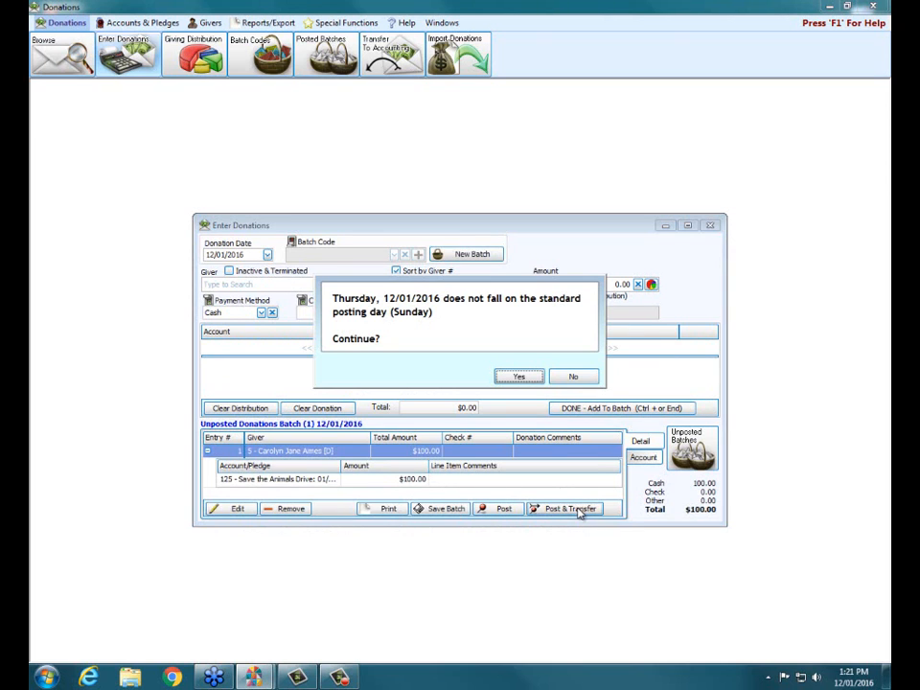
pyautogui.click(524, 377)
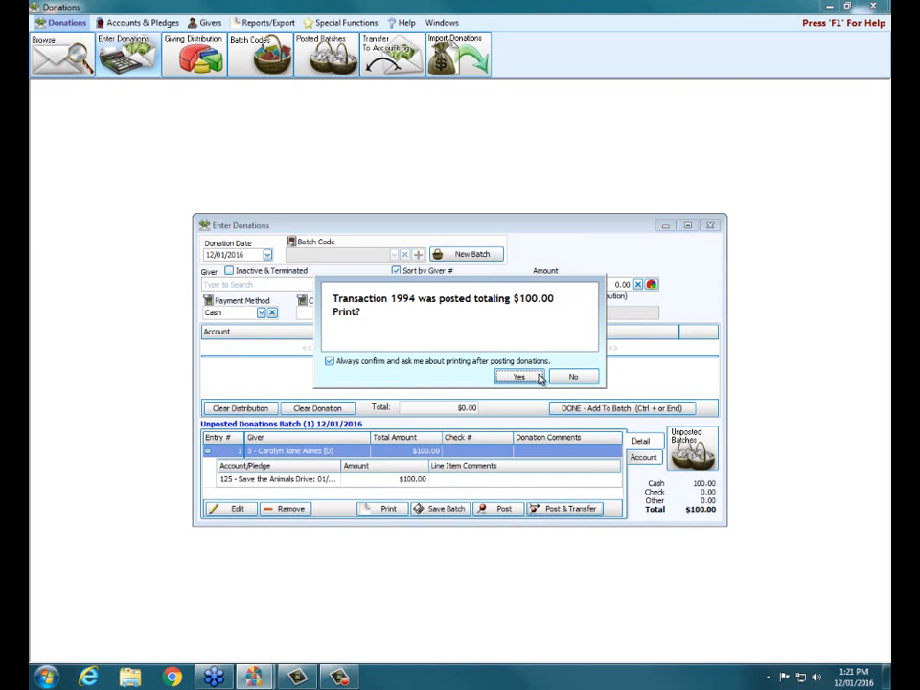
pyautogui.click(562, 379)
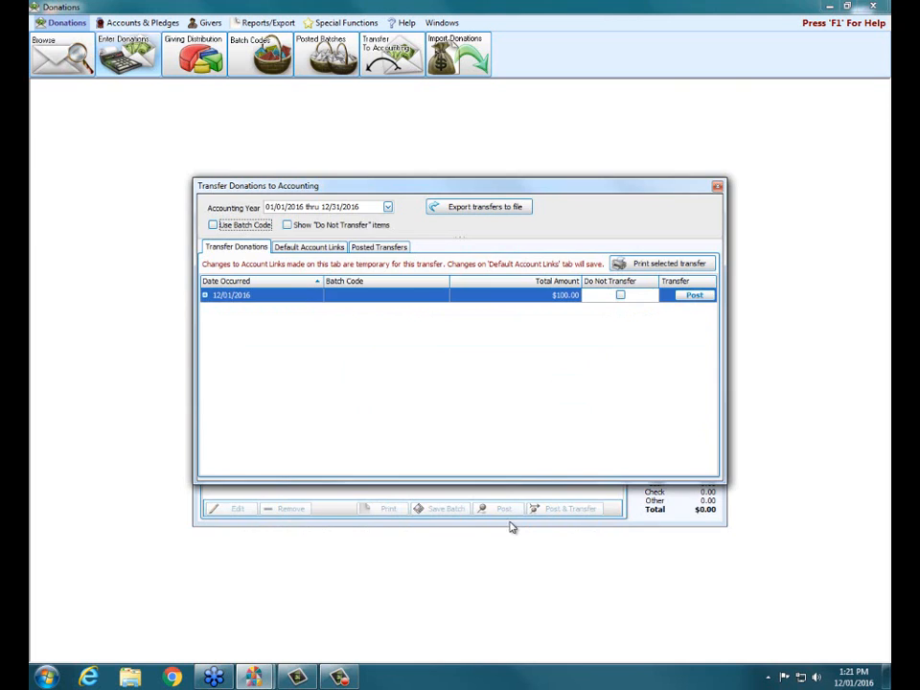
pyautogui.click(204, 295)
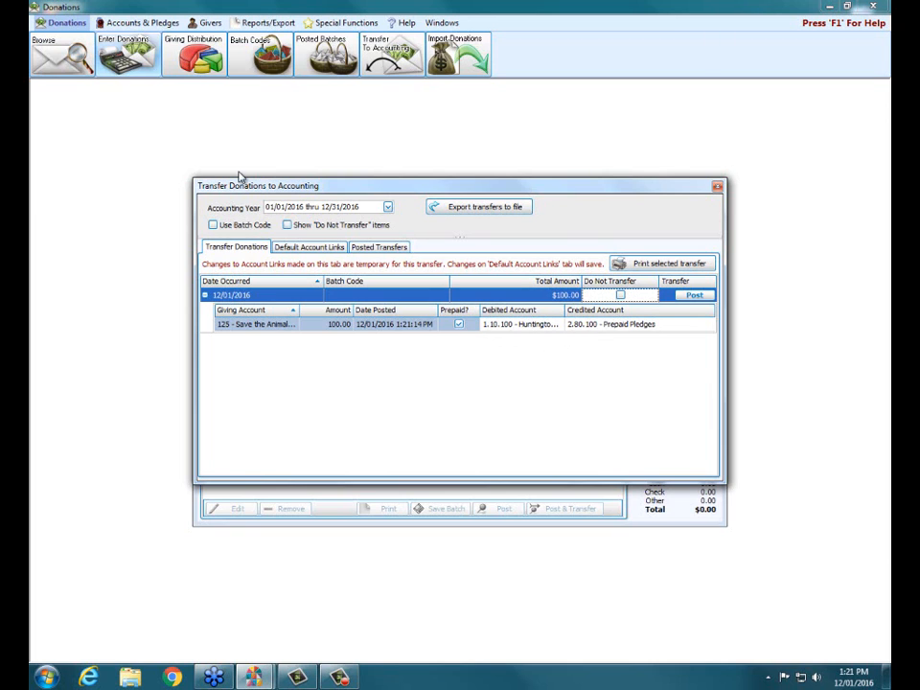
# Set the default credit account link of 125 - Save the Animals Drive to 2.30.030 - Housing for Habitat
pyautogui.click(305, 249)
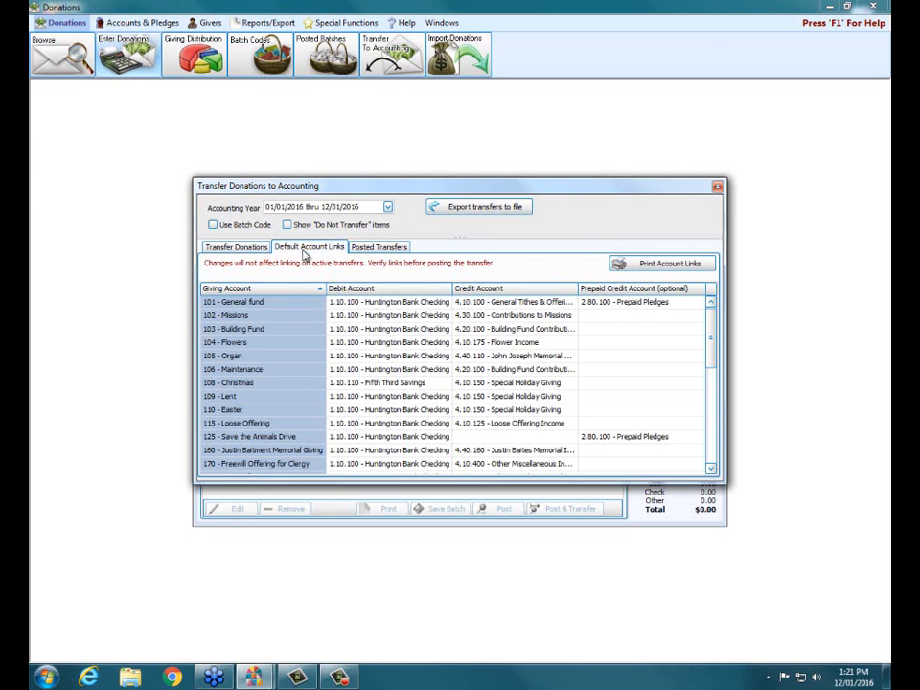
pyautogui.click(282, 437)
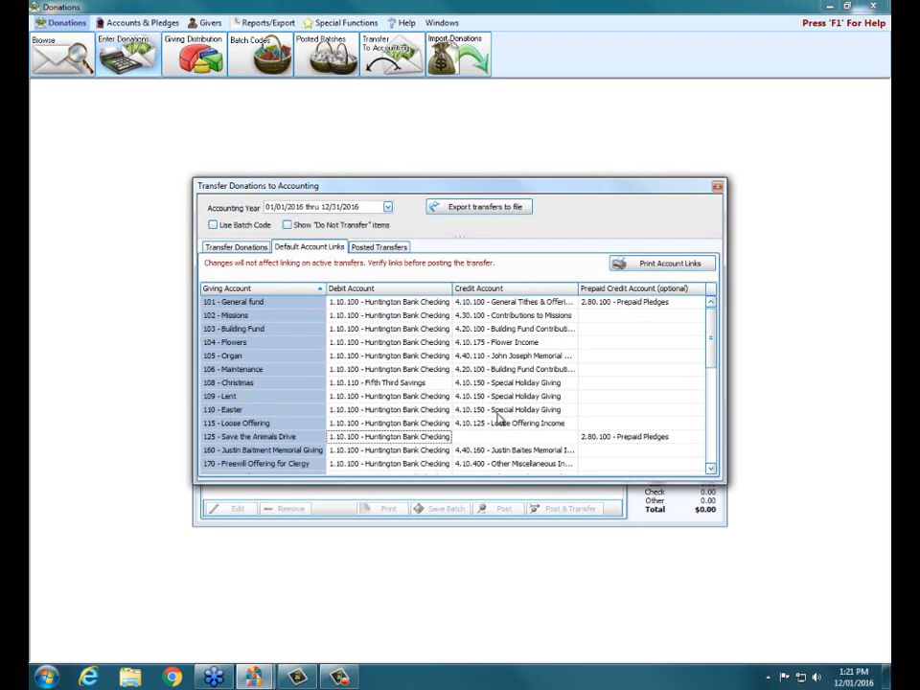
pyautogui.click(551, 437)
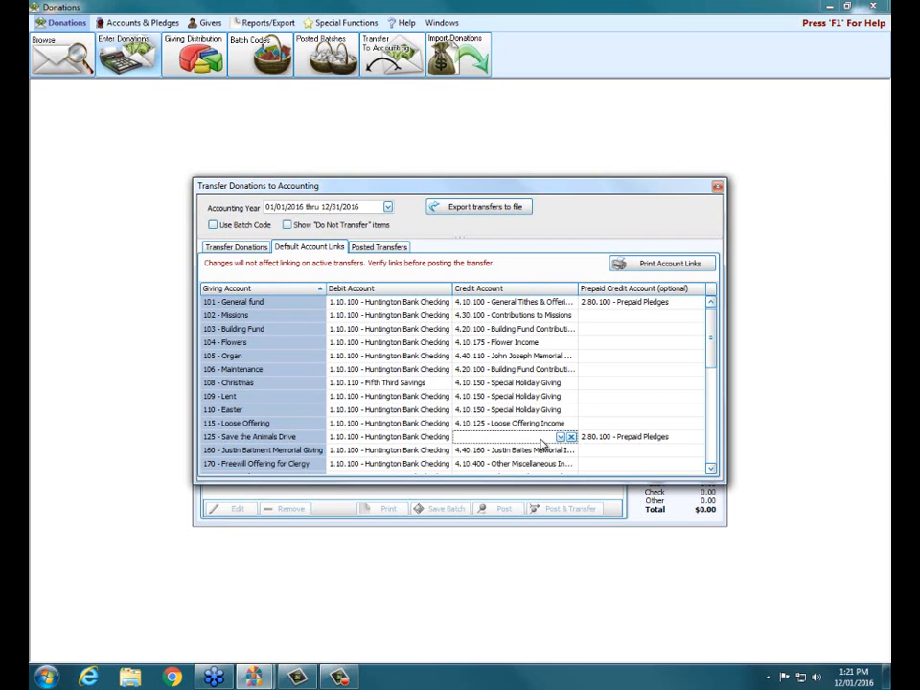
pyautogui.click(562, 437)
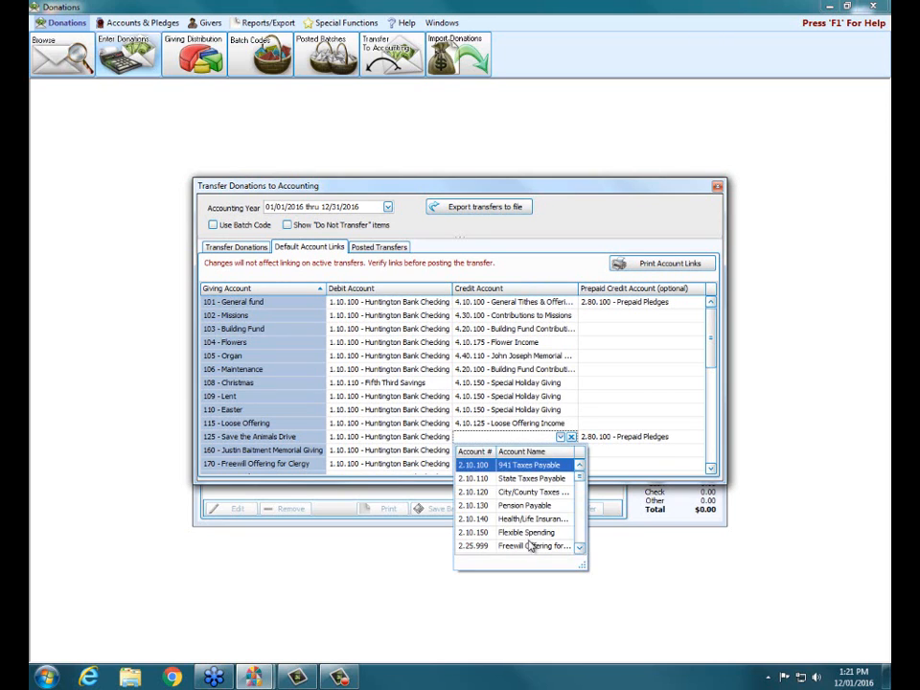
pyautogui.scroll(-2, 527, 532)
pyautogui.scroll(-1, 524, 528)
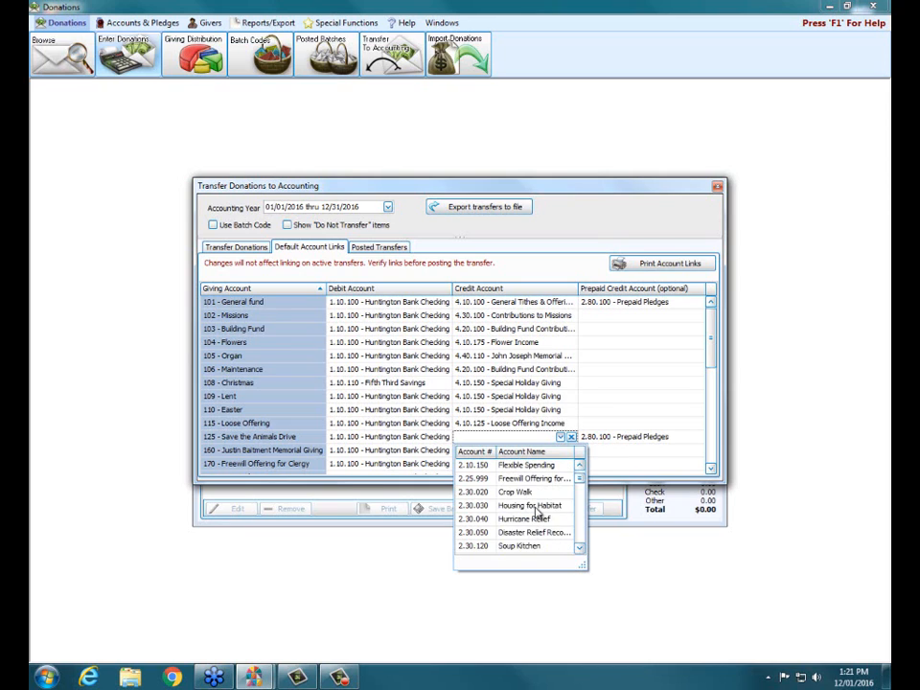
pyautogui.click(534, 507)
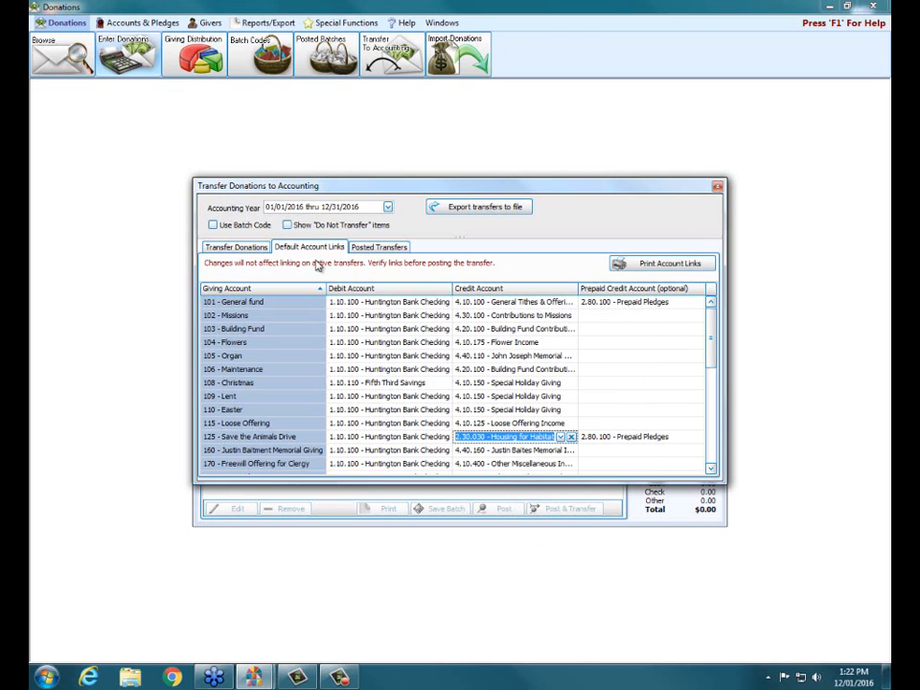
# Review the debited and credited accounts of the 12/01/2016 donation transfer, and close the transfer window
pyautogui.click(240, 247)
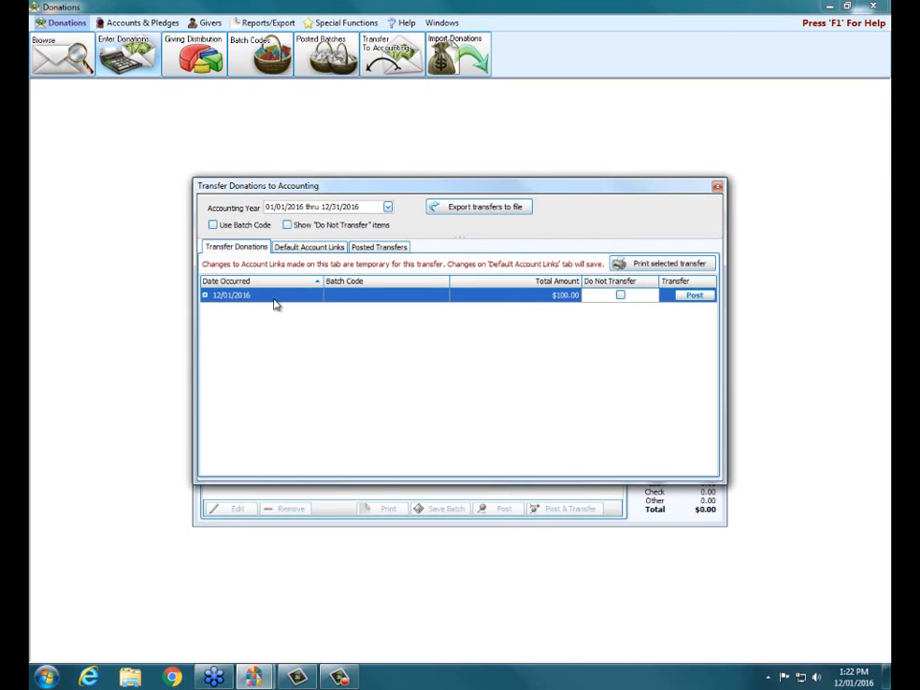
pyautogui.click(206, 296)
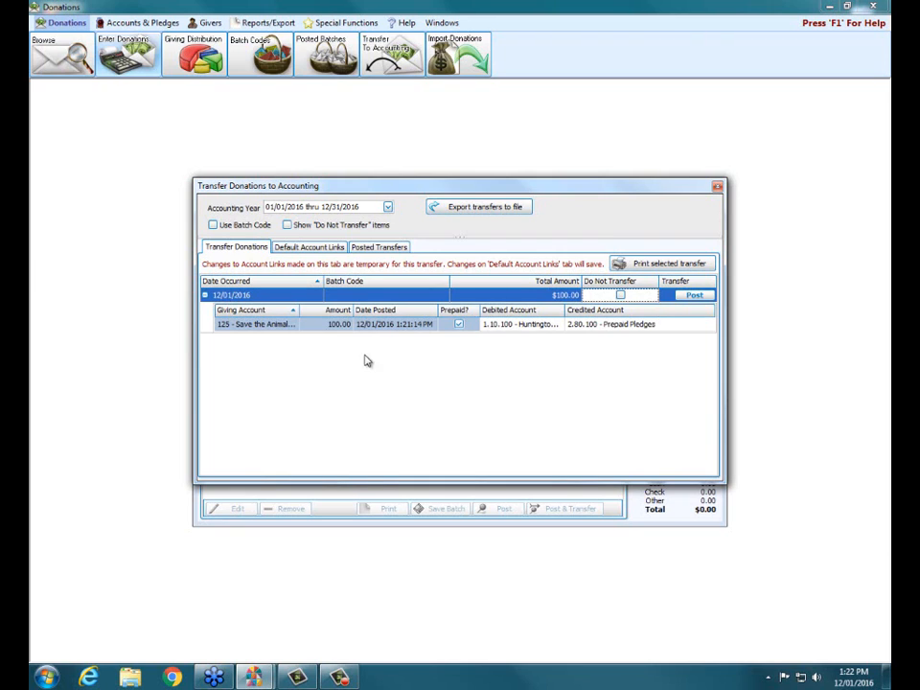
pyautogui.click(718, 187)
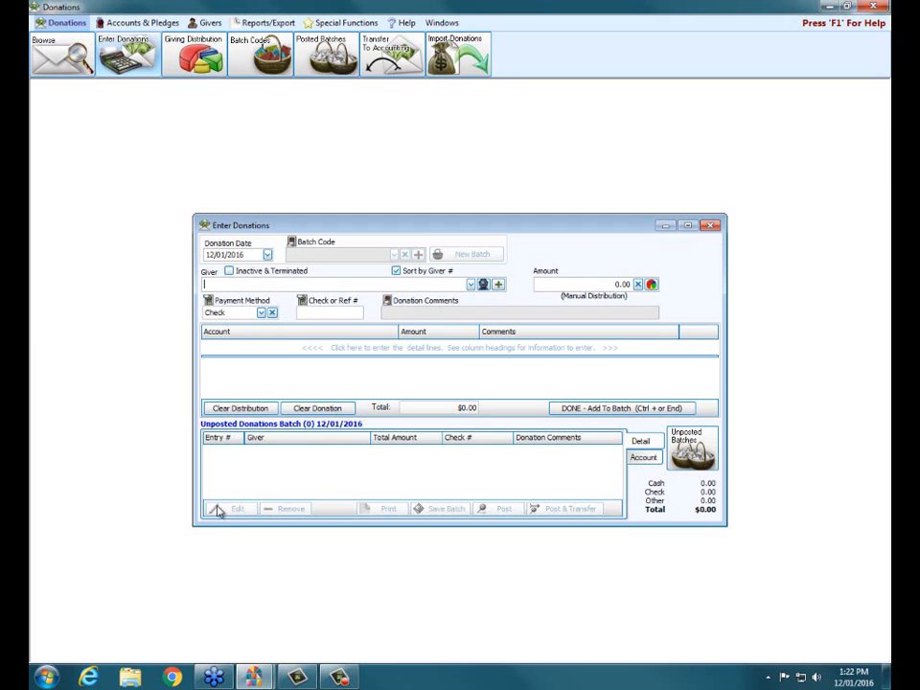
pyautogui.moveTo(215, 682)
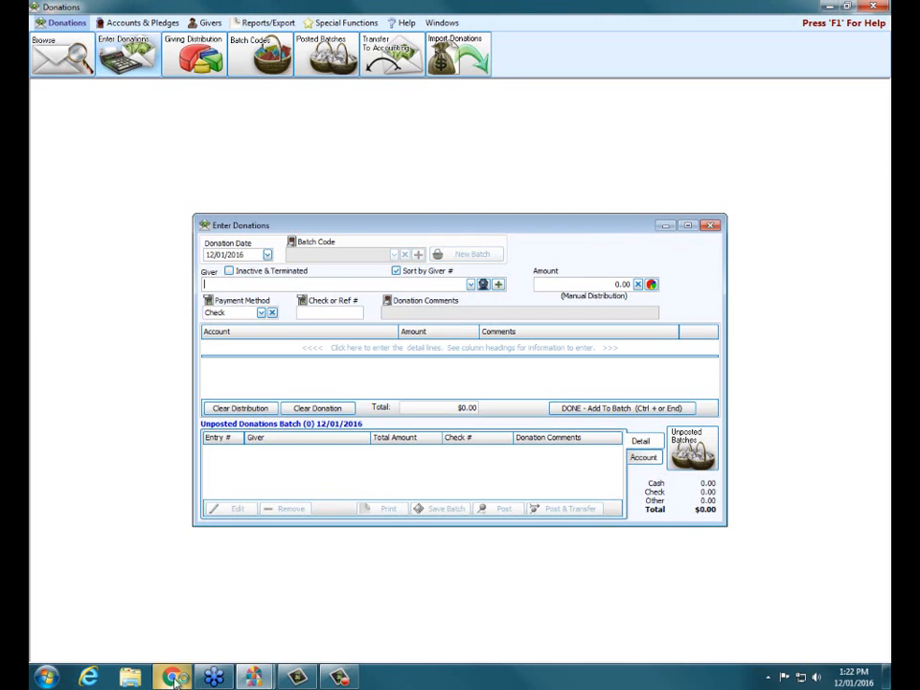
pyautogui.click(174, 679)
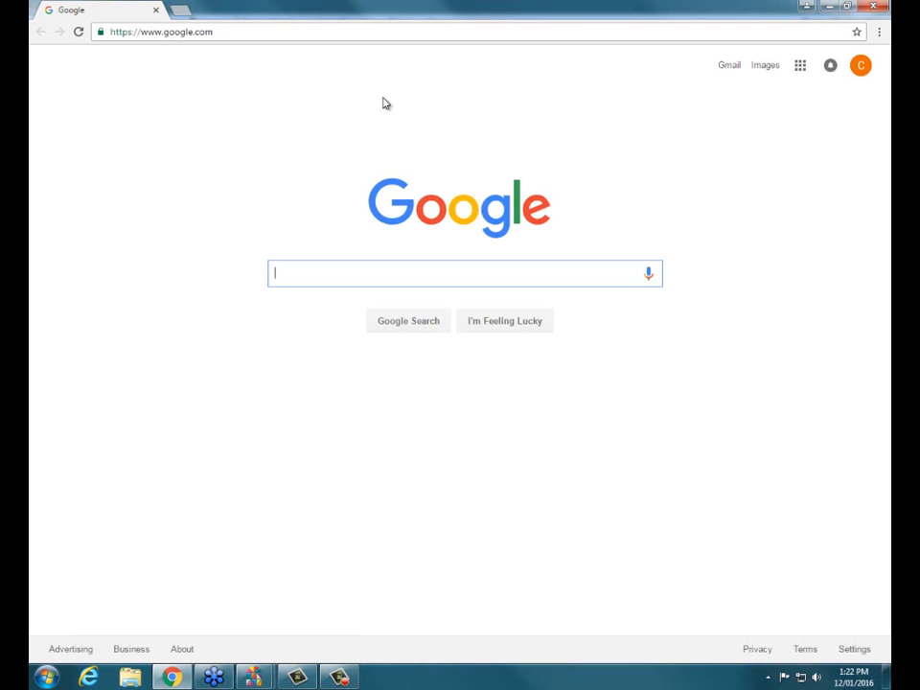
pyautogui.click(230, 35)
pyautogui.write('www.')
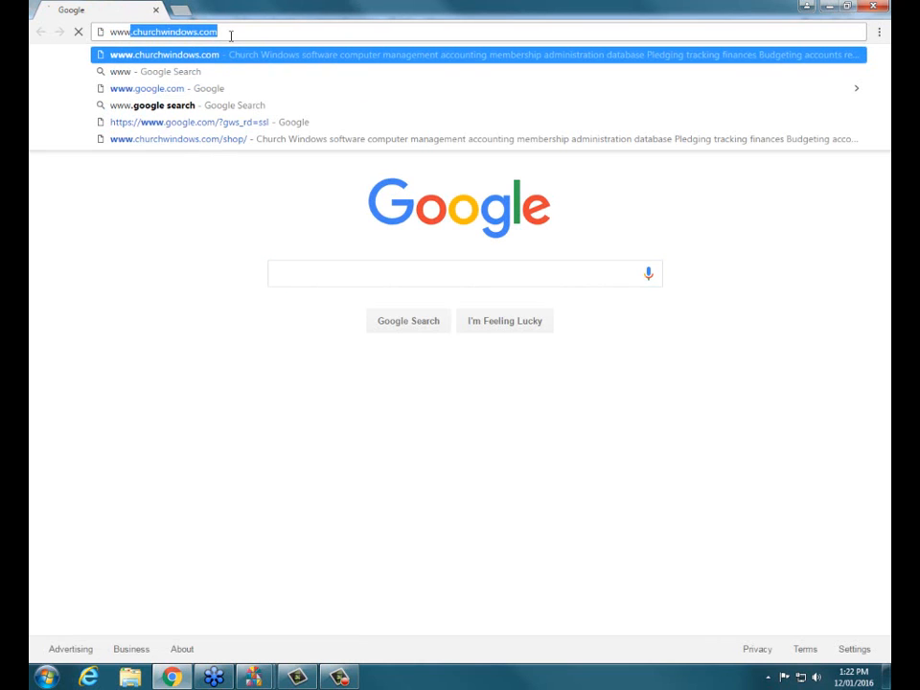
pyautogui.press('Return')
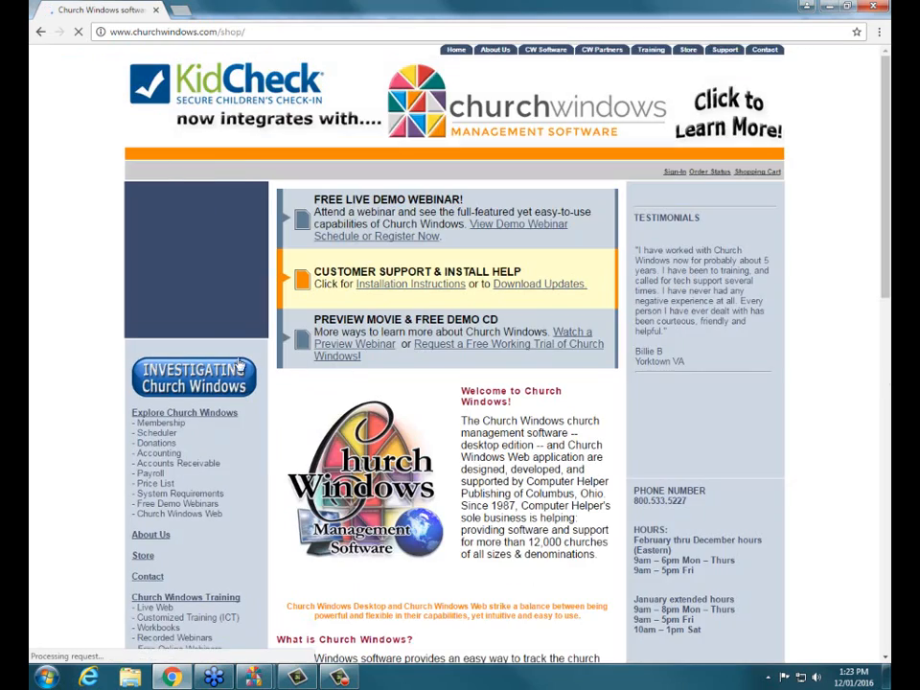
# Open the site's New Year Prep & Help page and look through its end-of-year documents and movies
pyautogui.scroll(-5, 107, 414)
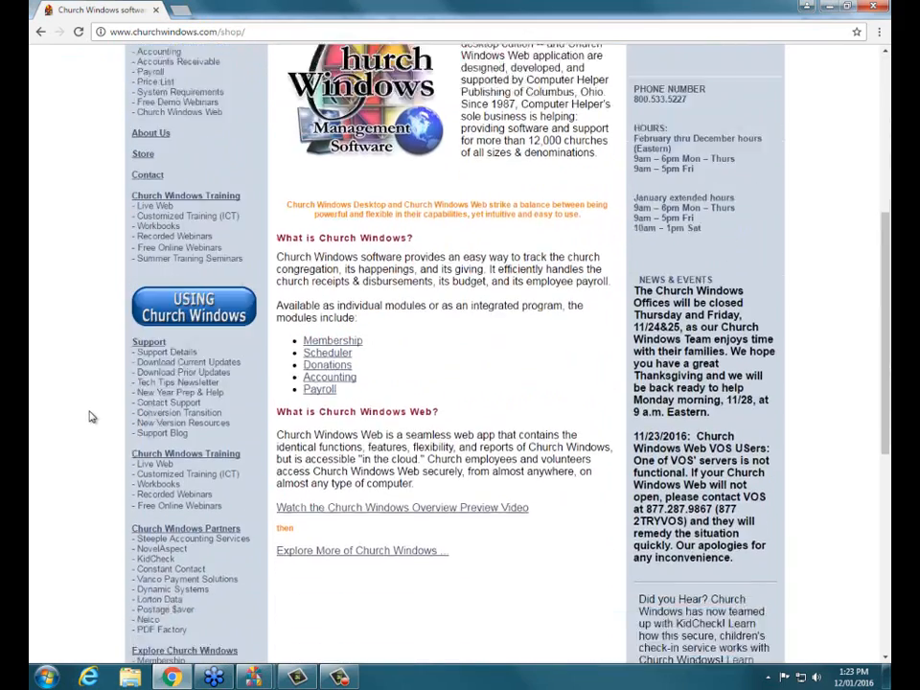
pyautogui.scroll(-1, 92, 417)
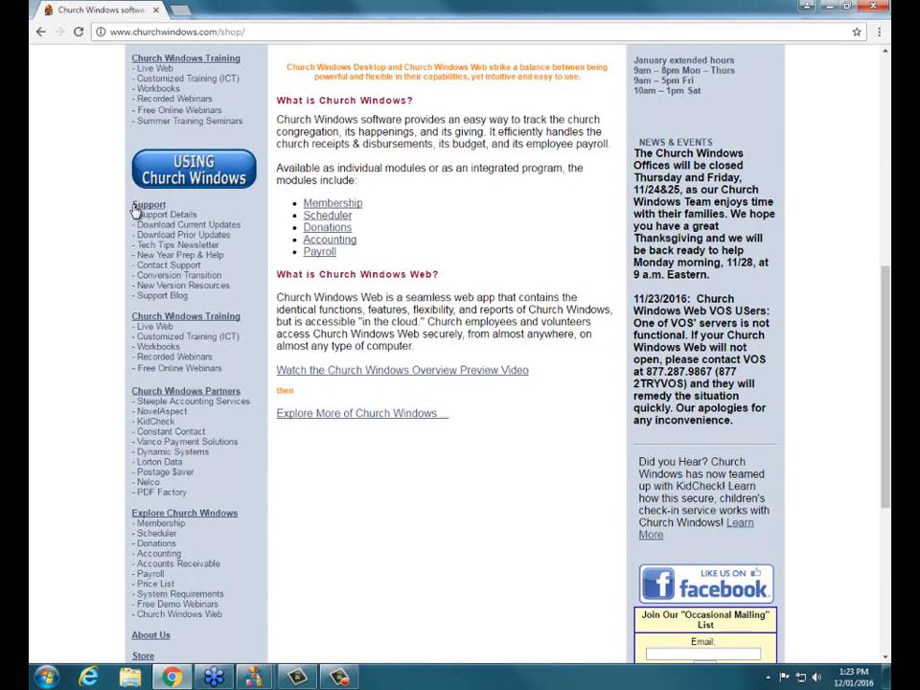
pyautogui.click(145, 257)
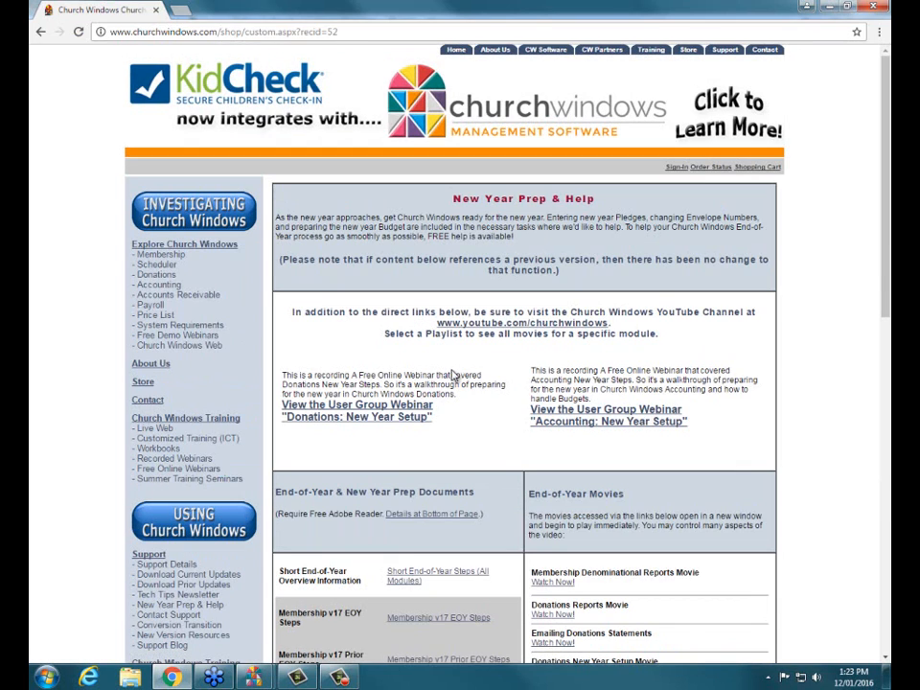
pyautogui.scroll(-2, 449, 377)
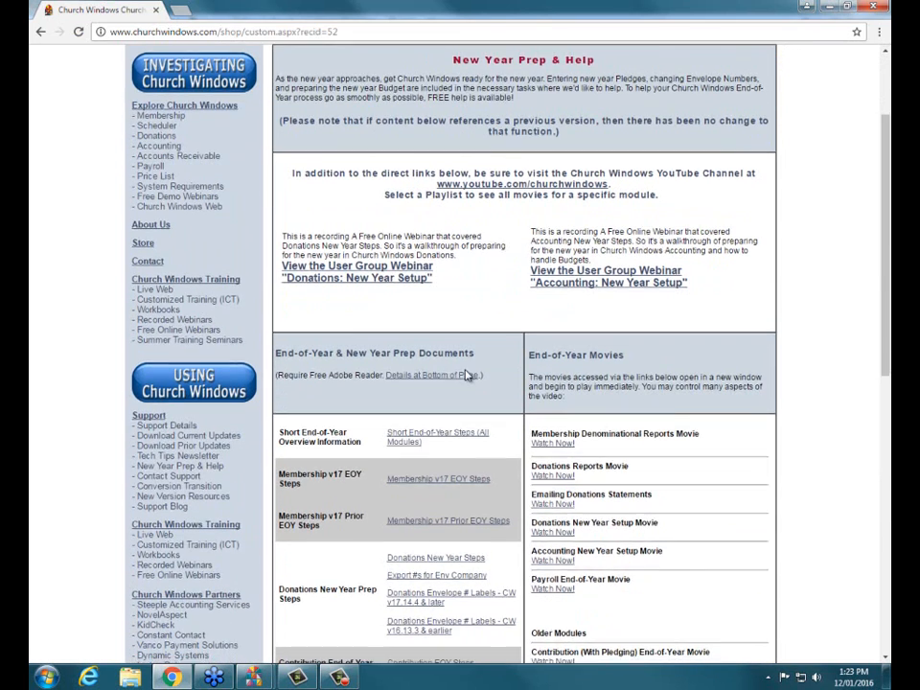
pyautogui.scroll(-4, 441, 378)
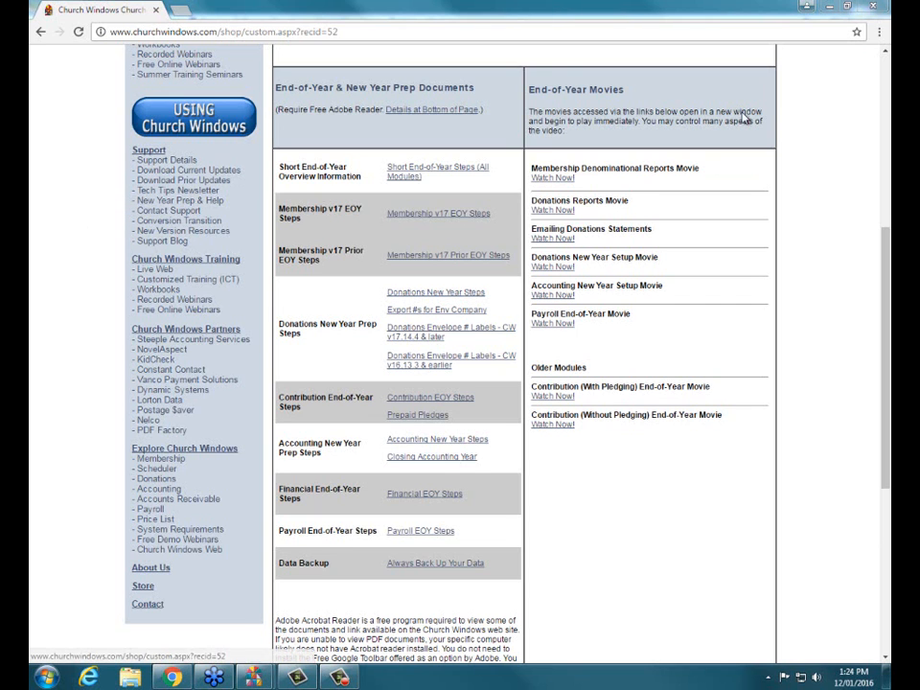
pyautogui.click(886, 79)
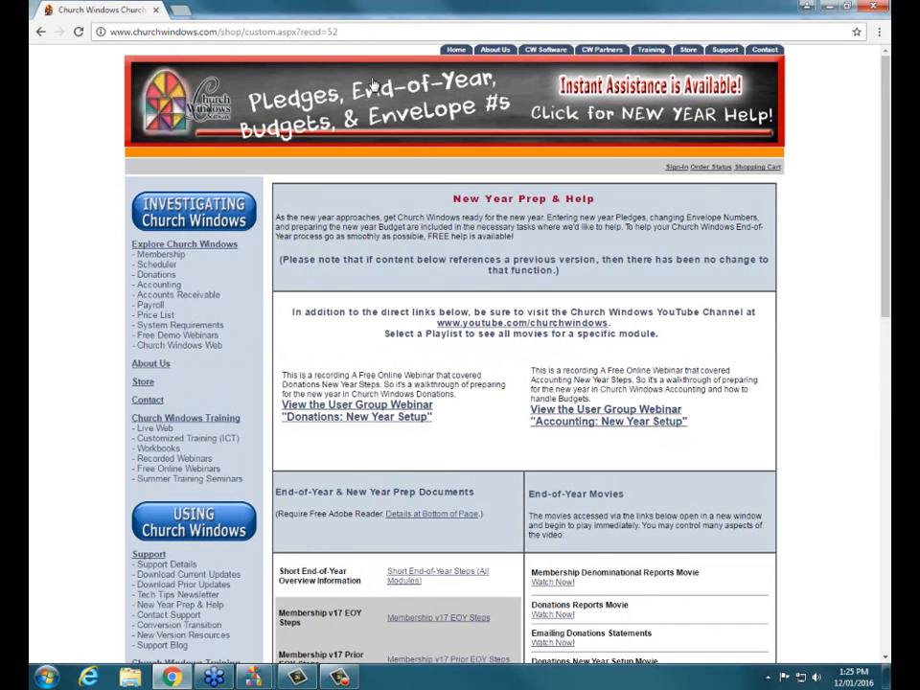
# Open the Free Online Webinars page, look through the upcoming webinar schedule, and close the browser
pyautogui.click(162, 469)
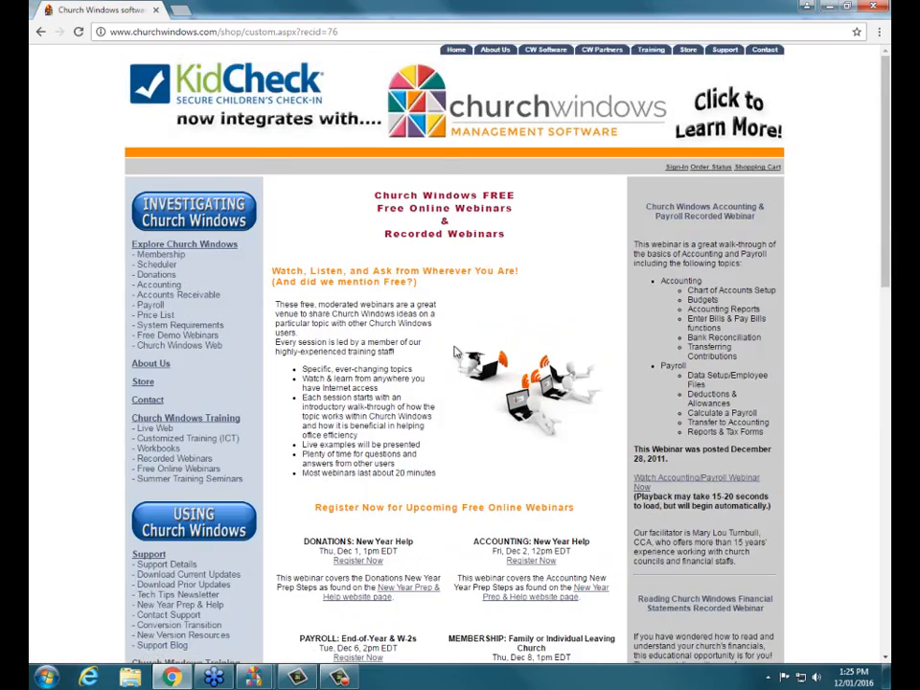
pyautogui.scroll(-5, 456, 352)
pyautogui.scroll(-3, 455, 352)
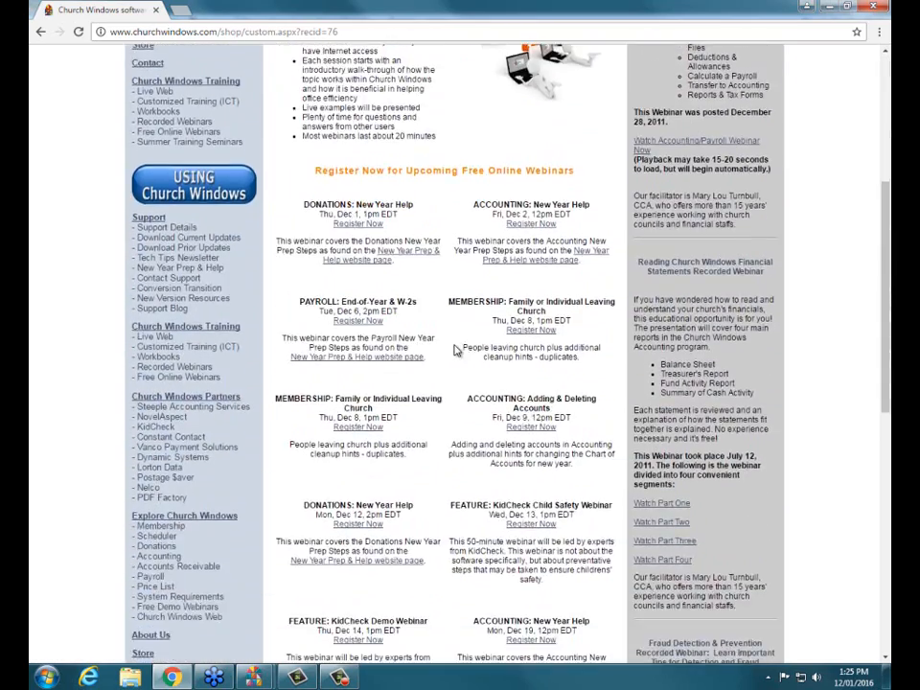
pyautogui.scroll(-2, 455, 351)
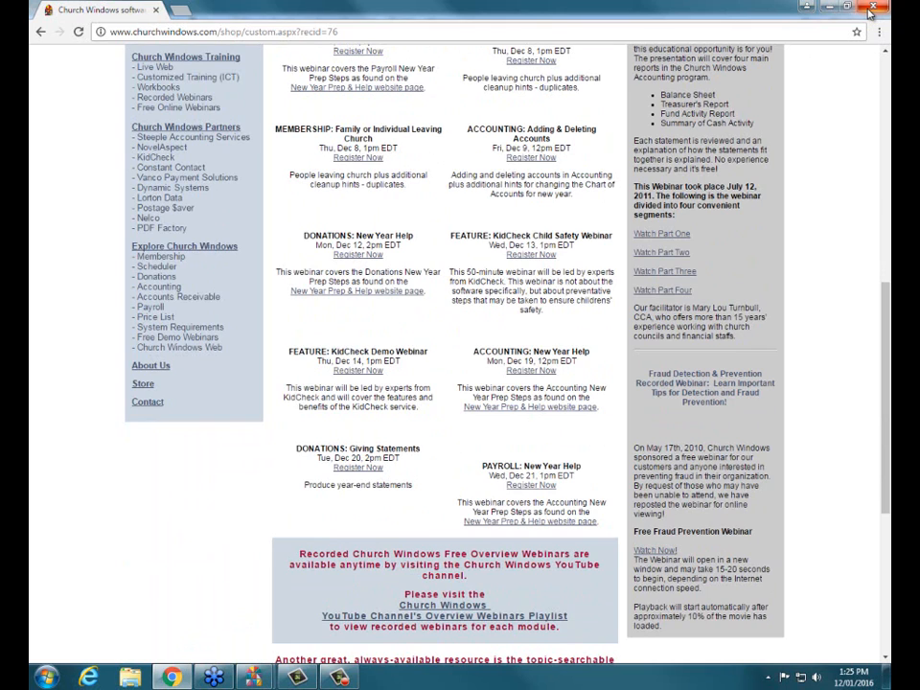
pyautogui.click(869, 11)
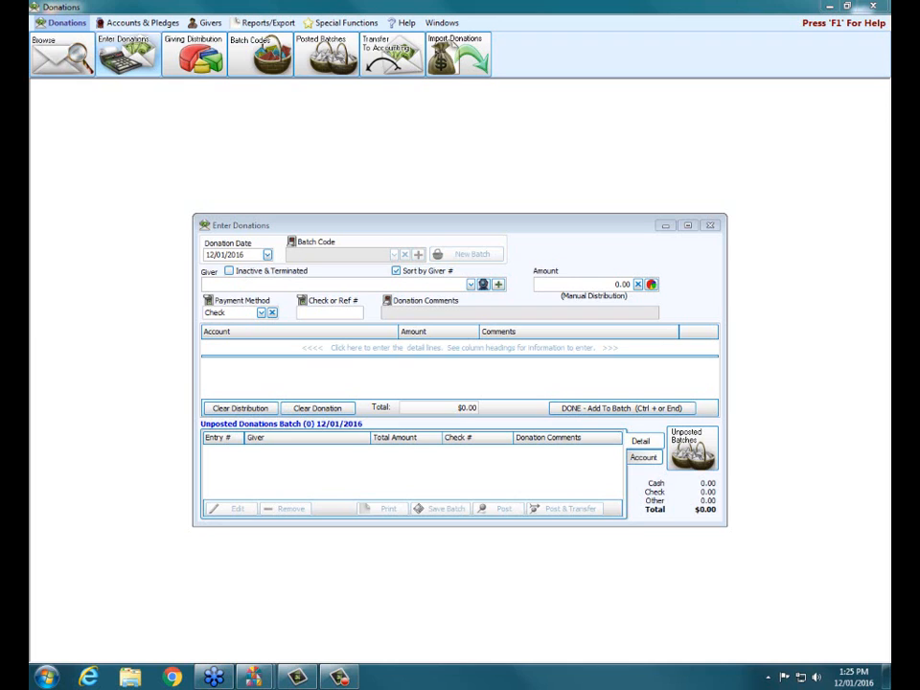
pyautogui.click(760, 237)
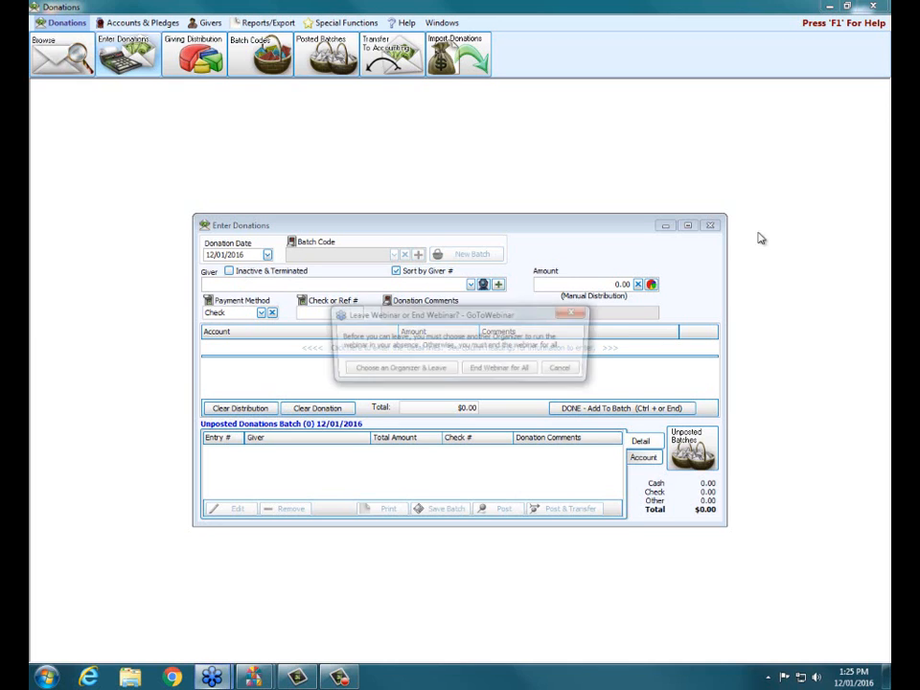